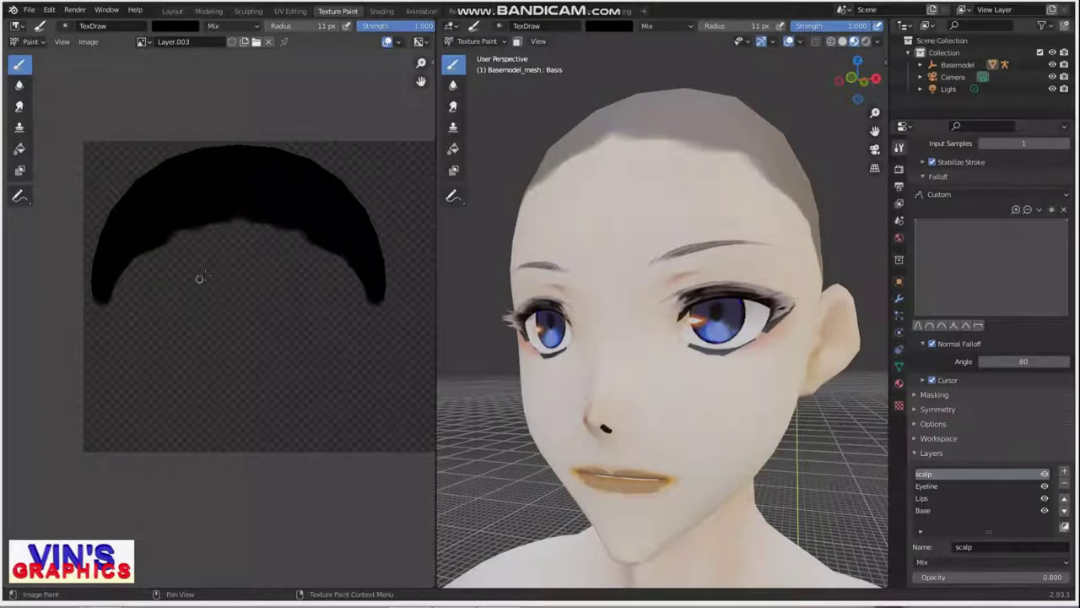
Orbit and zoom toward the face to view the painted brown scalp layer from the side.
mouse_move(675, 219)
middle_down()
mouse_move(695, 212)
mouse_move(680, 228)
mouse_move(724, 183)
mouse_move(672, 213)
mouse_move(723, 279)
mouse_move(714, 300)
mouse_move(735, 292)
mouse_move(731, 106)
mouse_move(534, 299)
mouse_move(636, 180)
mouse_move(563, 209)
mouse_move(588, 205)
middle_up()
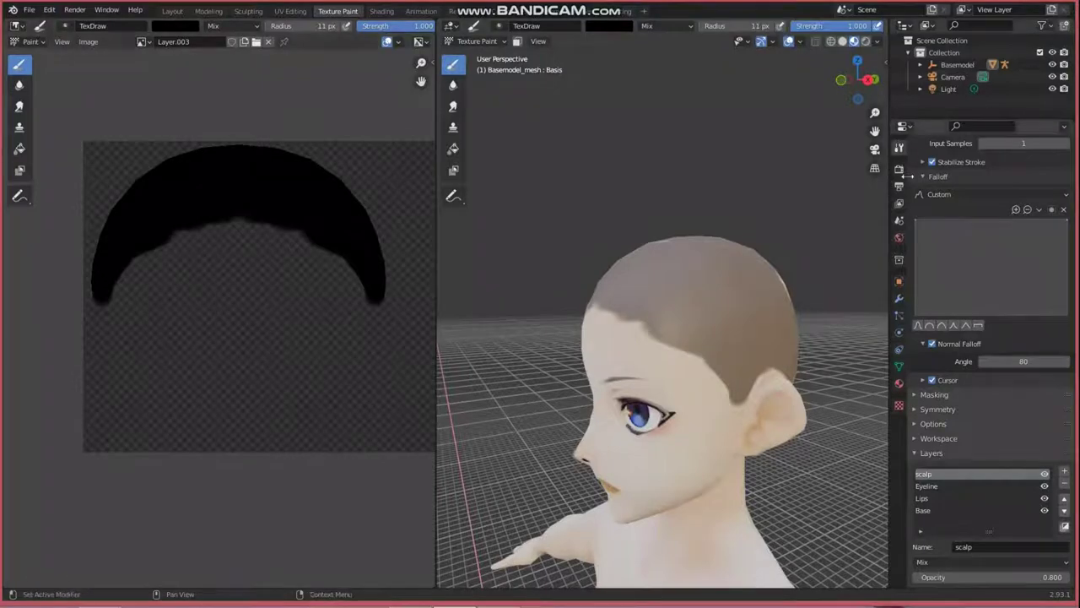
Sample black from the scalp crescent as the paint colour.
scroll(915, 268, up, 10)
scroll(911, 193, up, 5)
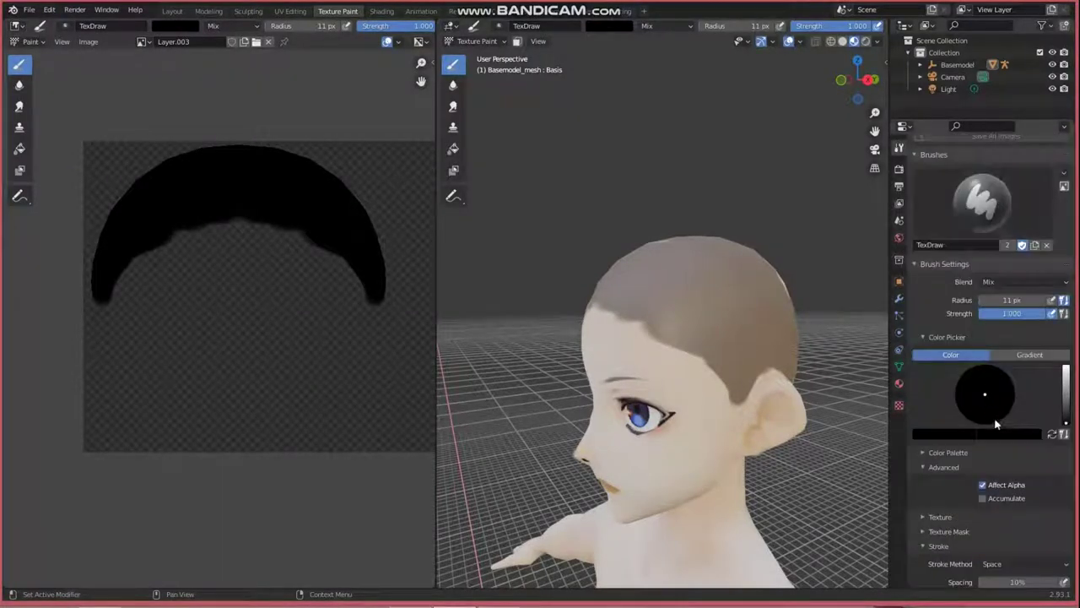
click(974, 433)
click(971, 390)
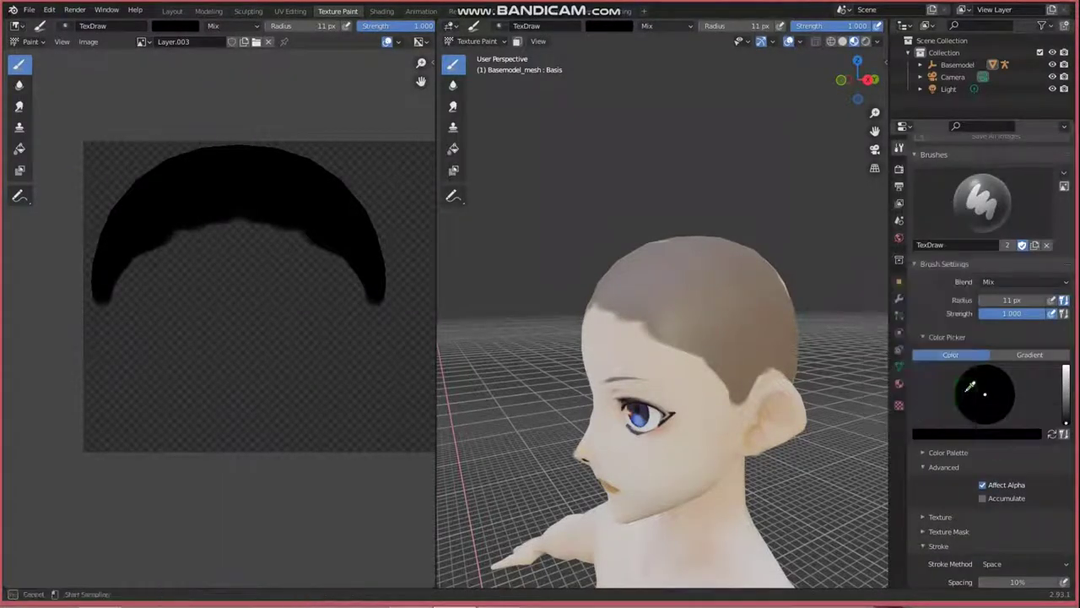
click(307, 182)
Paint black along the crescent's top edge to flatten it, then orbit the head to face front.
mouse_move(268, 144)
mouse_down()
mouse_move(357, 183)
mouse_move(376, 226)
mouse_up()
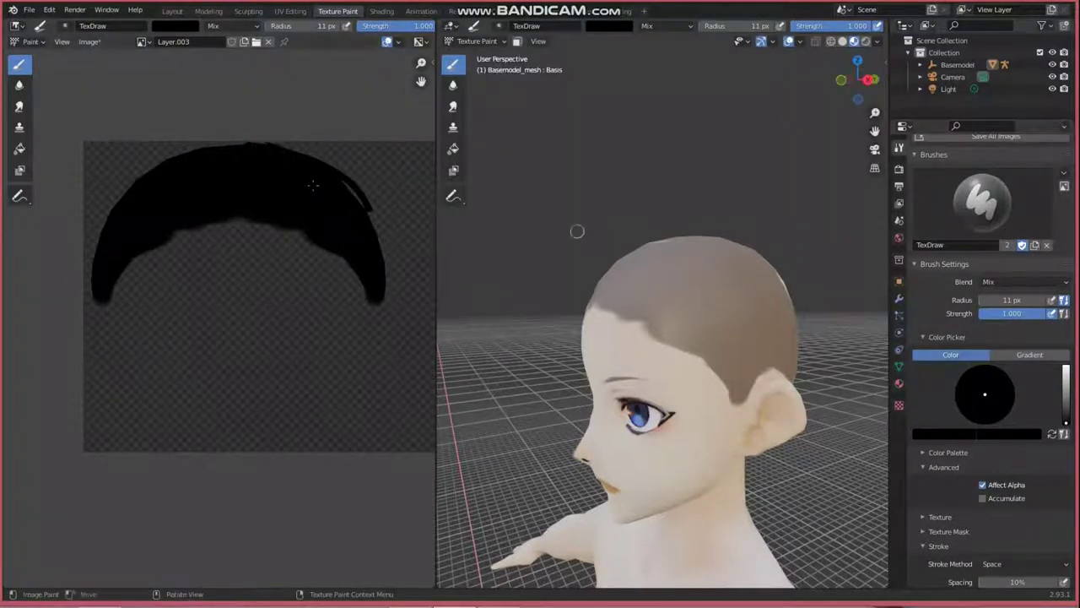
mouse_move(239, 145)
mouse_down()
mouse_move(168, 153)
mouse_move(307, 159)
mouse_move(382, 246)
mouse_move(388, 303)
mouse_up()
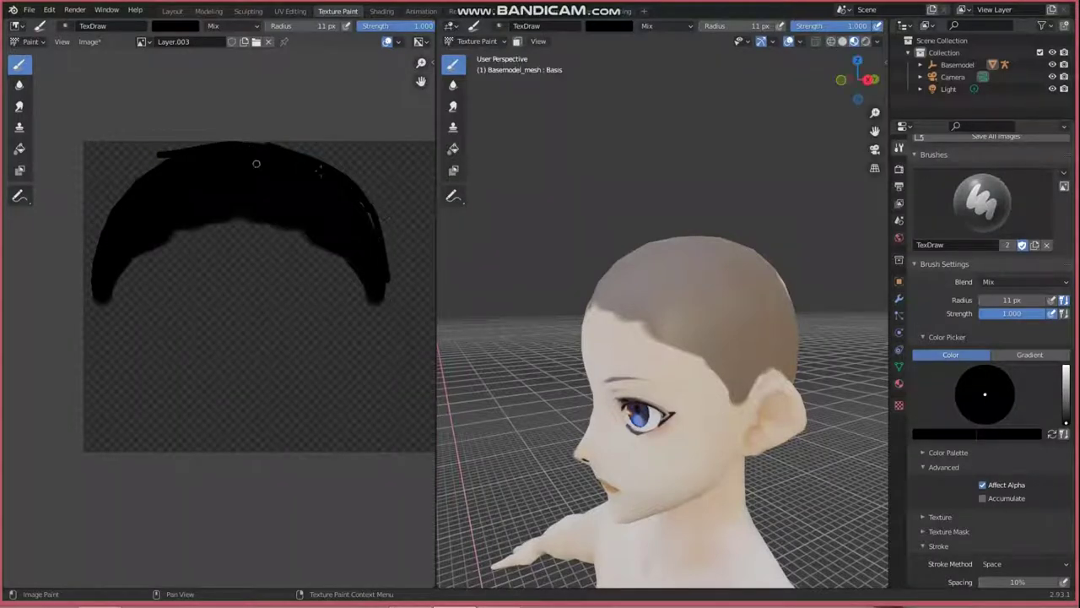
mouse_move(701, 256)
middle_down()
mouse_move(749, 263)
mouse_move(706, 259)
mouse_move(675, 197)
mouse_move(715, 205)
mouse_move(723, 186)
middle_up()
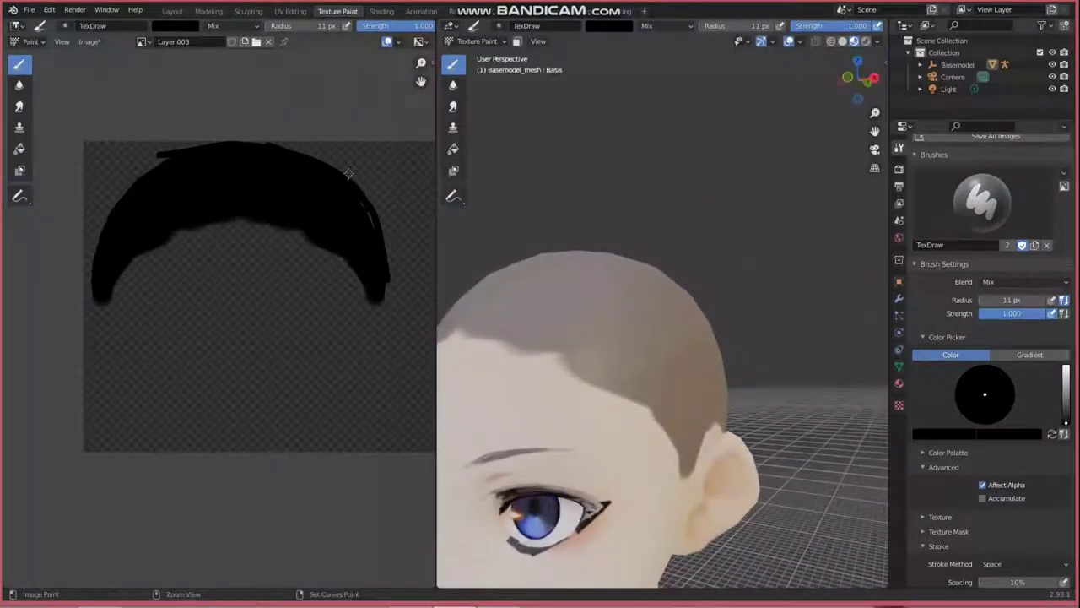
mouse_move(692, 296)
middle_down()
mouse_move(725, 306)
mouse_move(722, 223)
middle_up()
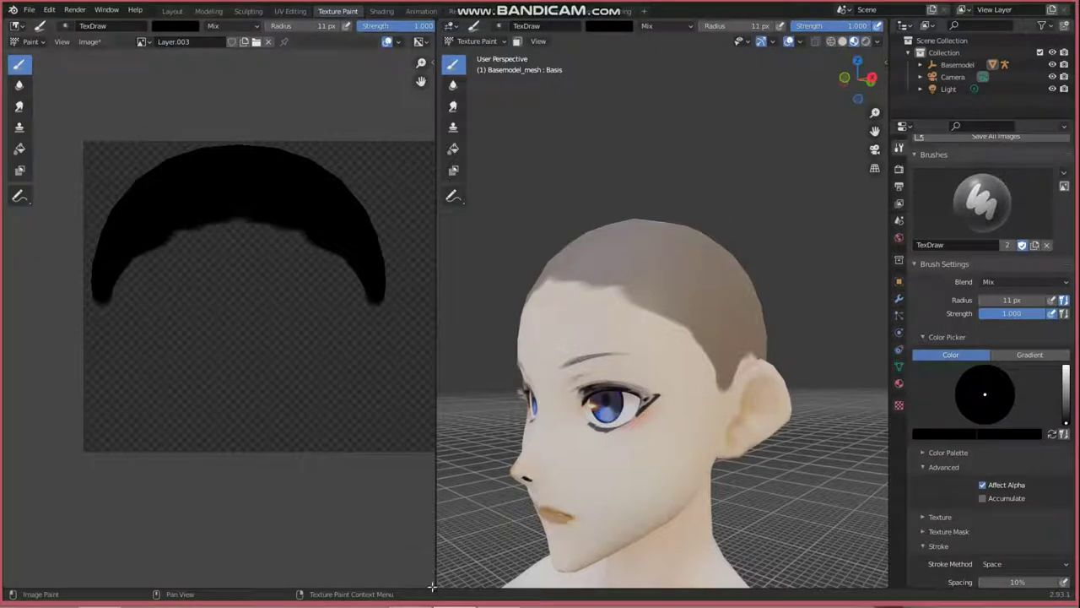
Split the image editor into two stacked areas, centre the crescent above, and make the lower area a 3D Viewport.
drag(431, 586, 372, 162)
scroll(205, 87, down, 2)
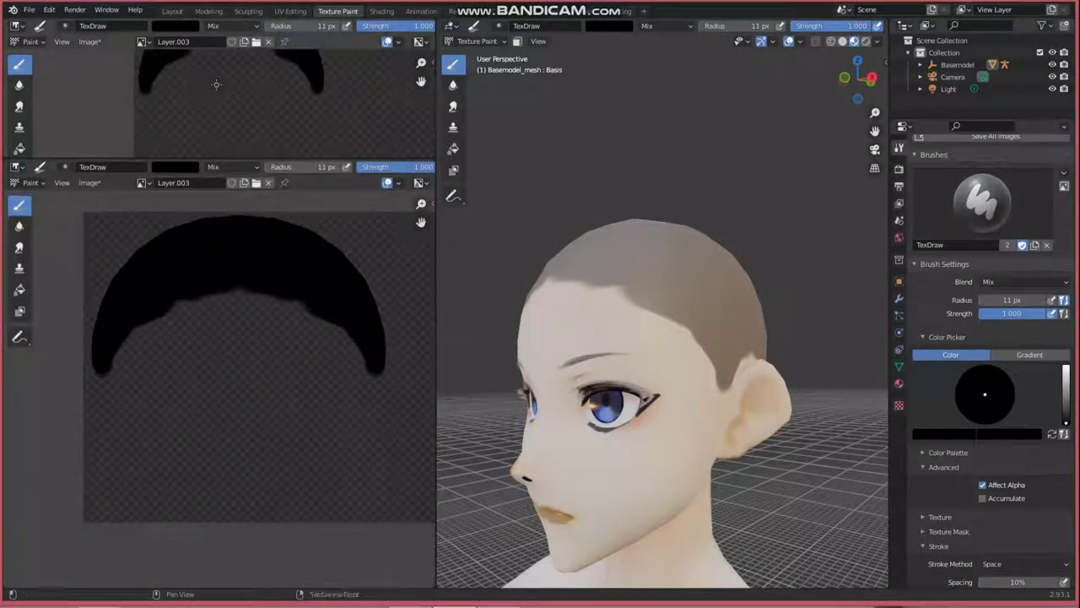
middle_drag(212, 102, 211, 148)
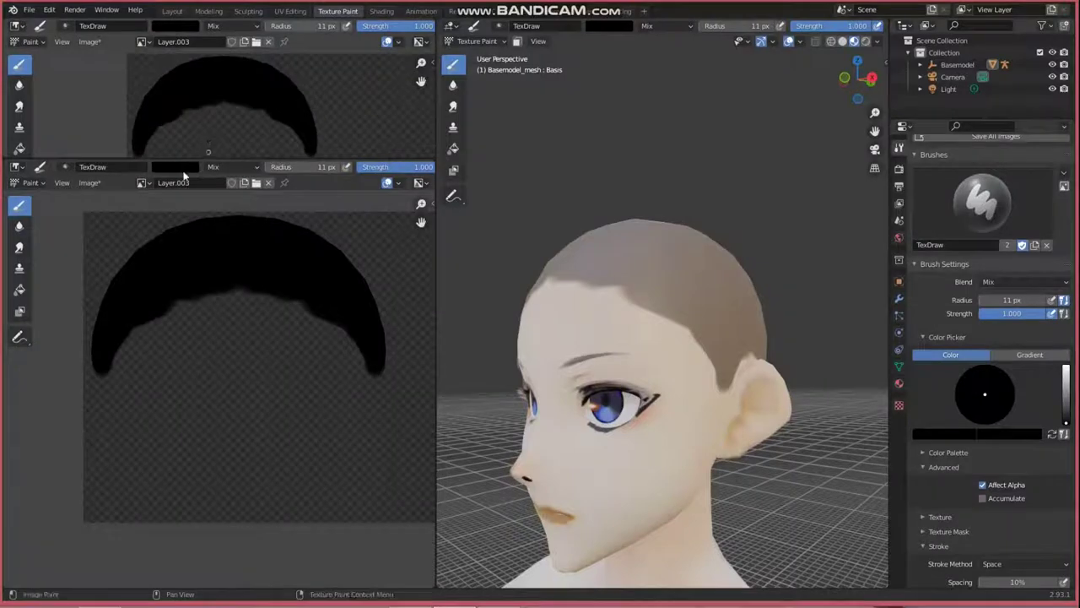
click(15, 167)
click(26, 197)
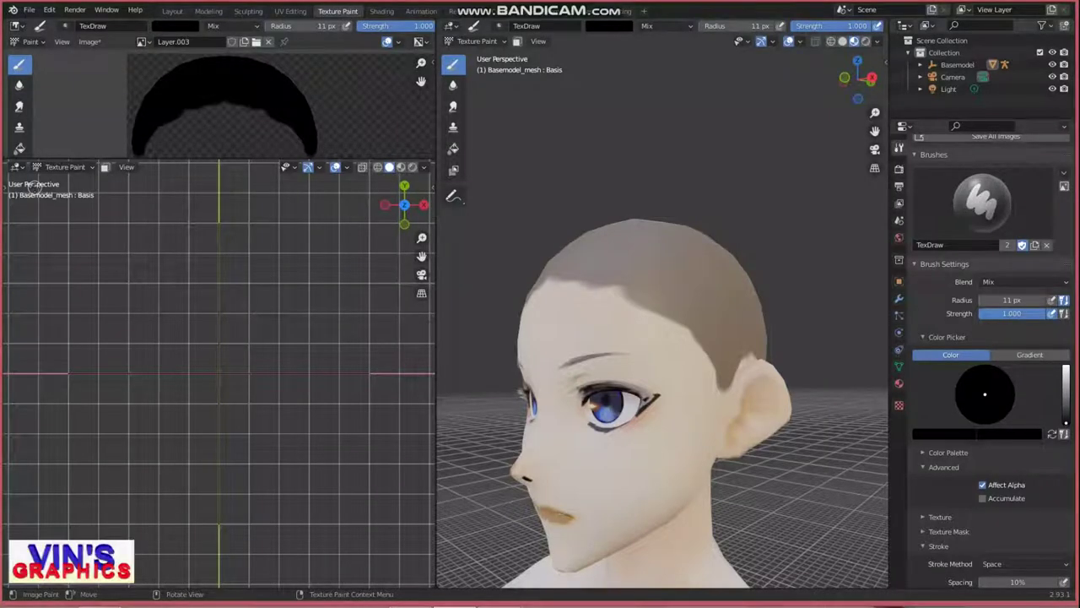
Switch the second viewport to Object Mode and check the Add > Image options.
click(63, 166)
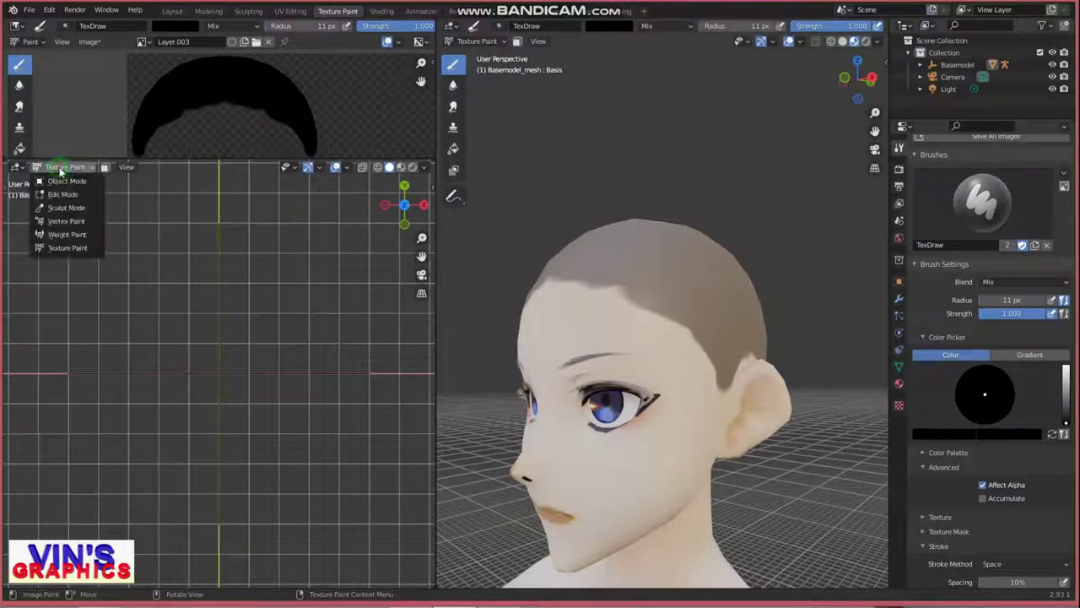
click(59, 180)
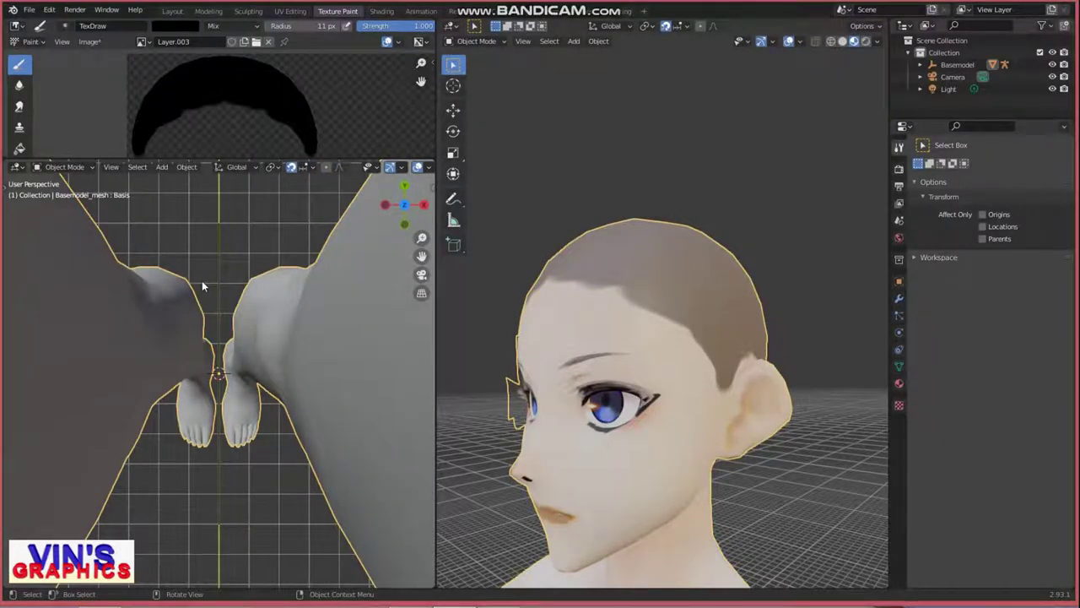
click(161, 167)
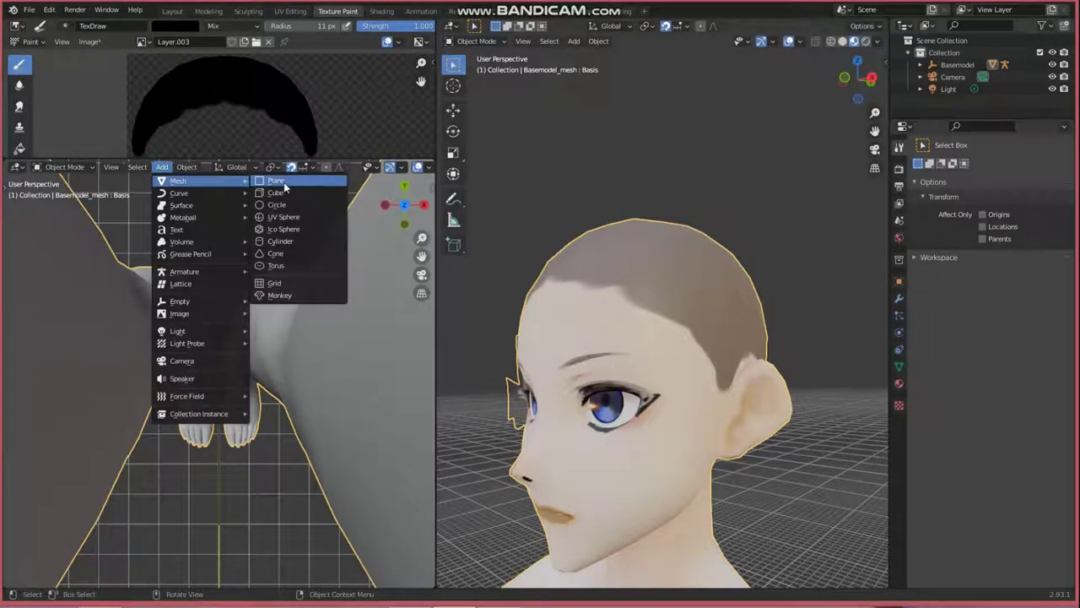
mouse_move(179, 313)
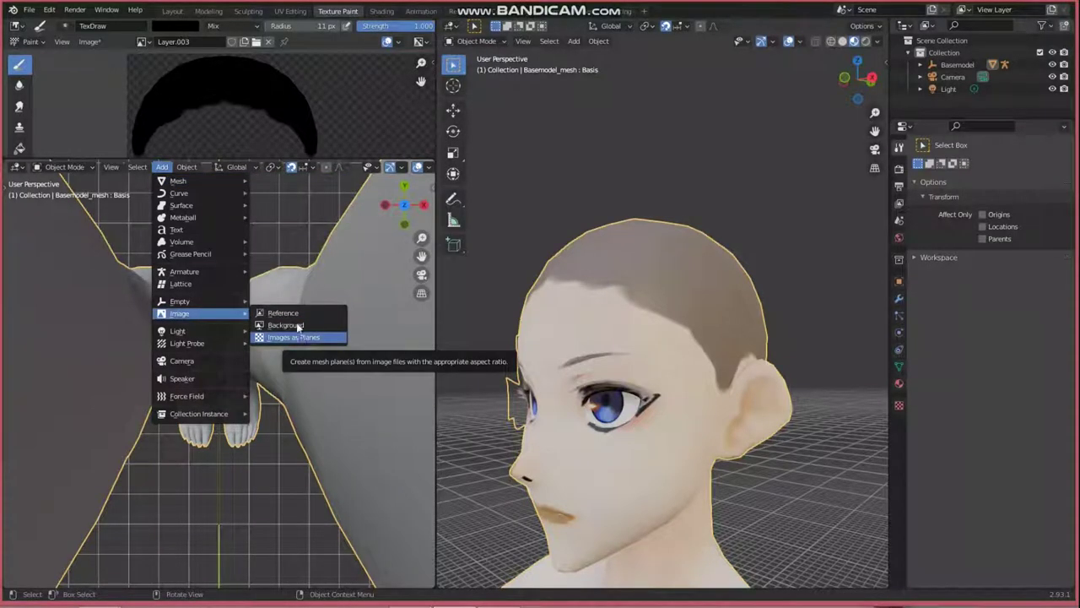
click(76, 9)
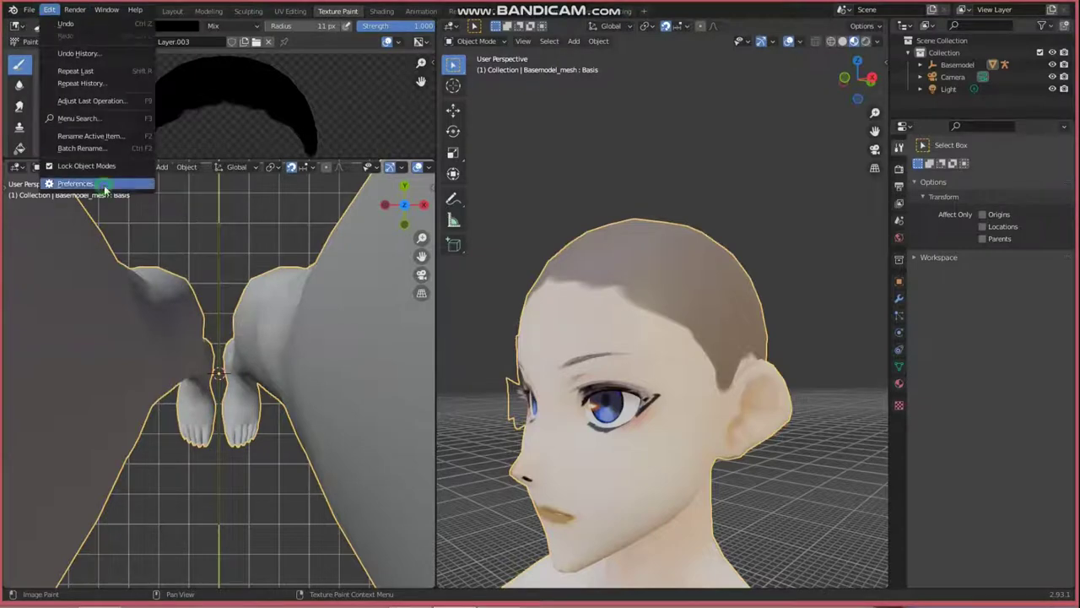
Search the Preferences add-ons for 'image' to confirm Import Images as Planes is enabled.
click(76, 183)
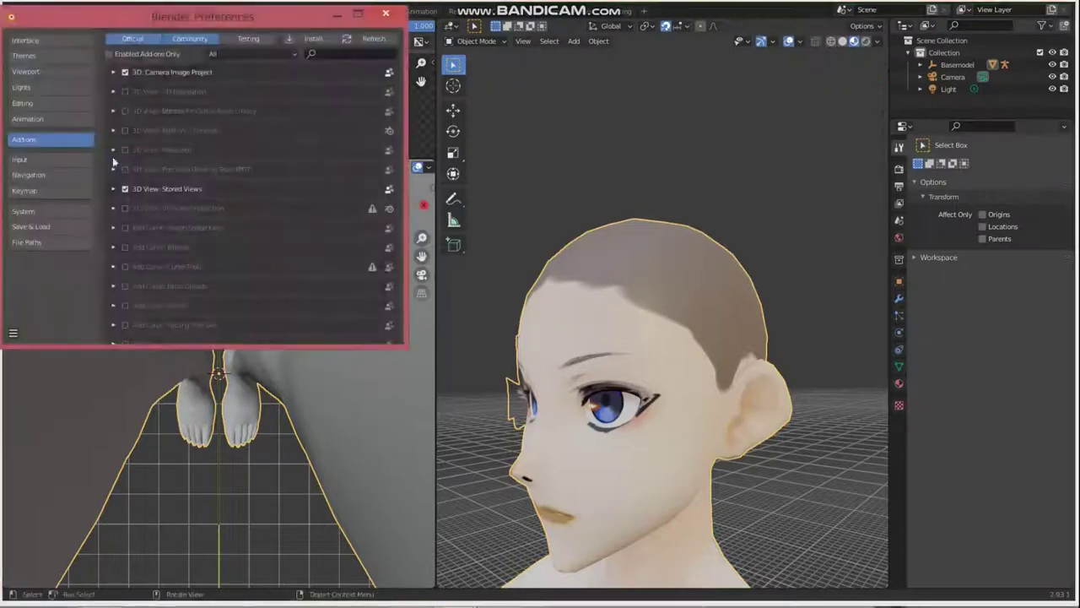
click(328, 55)
text(image)
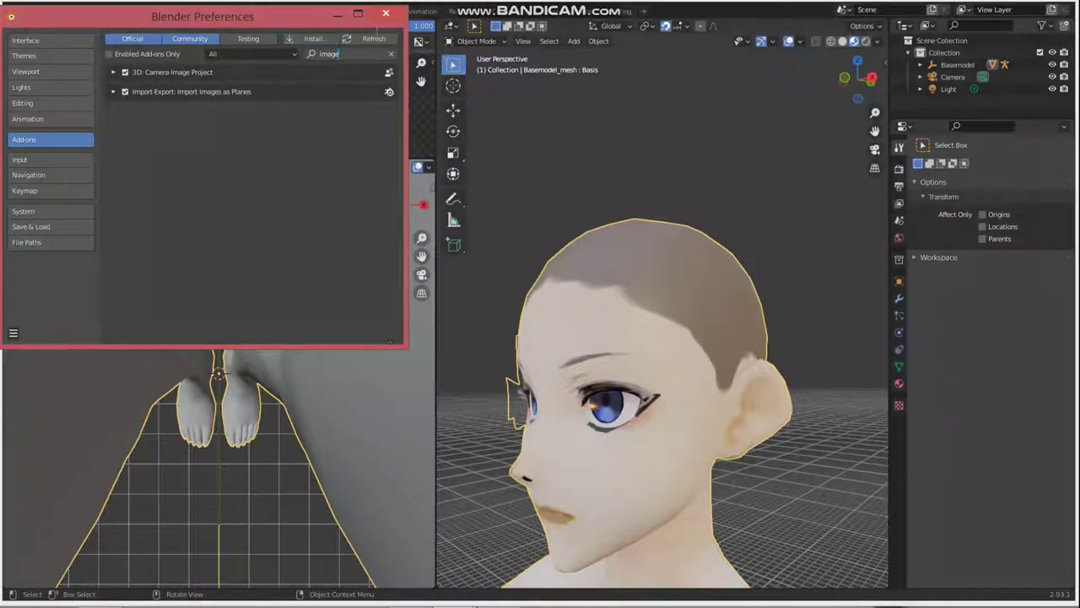
click(385, 13)
Import M00_000_00_Face_00_SKIN.png through Add > Image > Images as Planes.
click(160, 166)
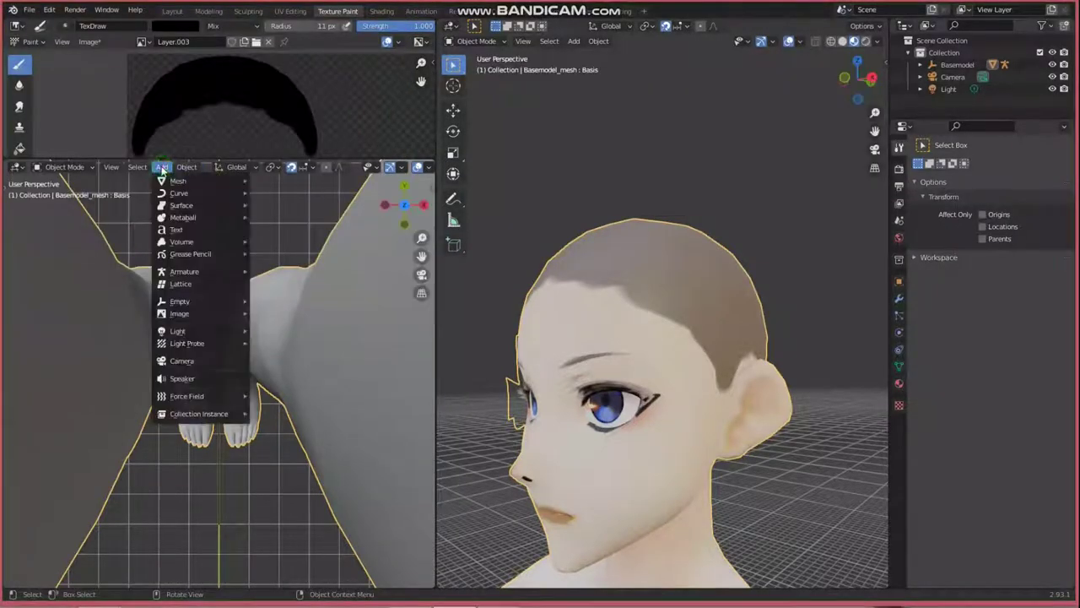
click(282, 339)
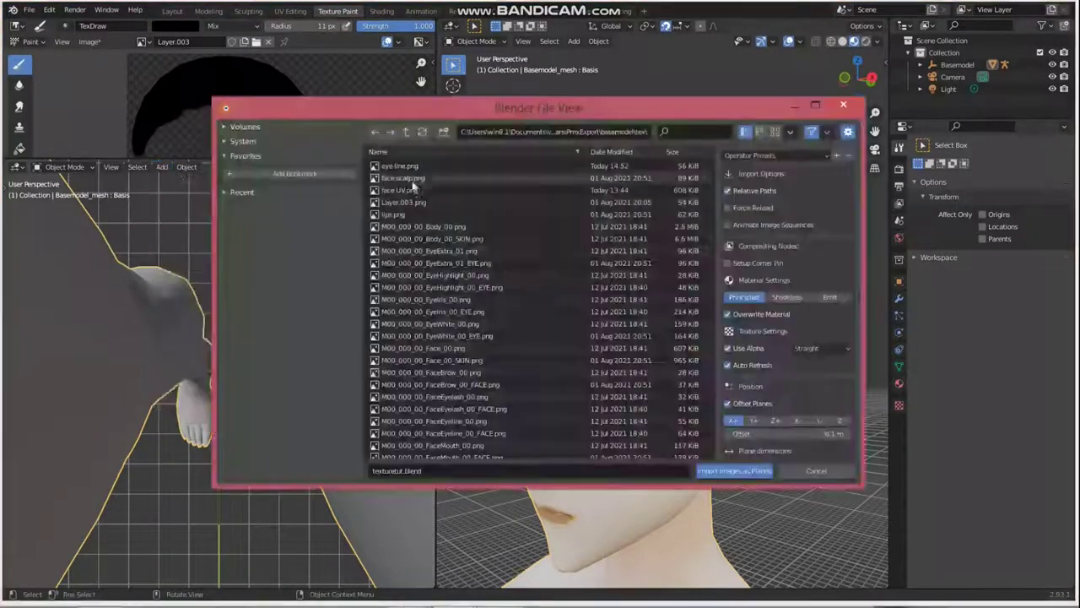
click(470, 358)
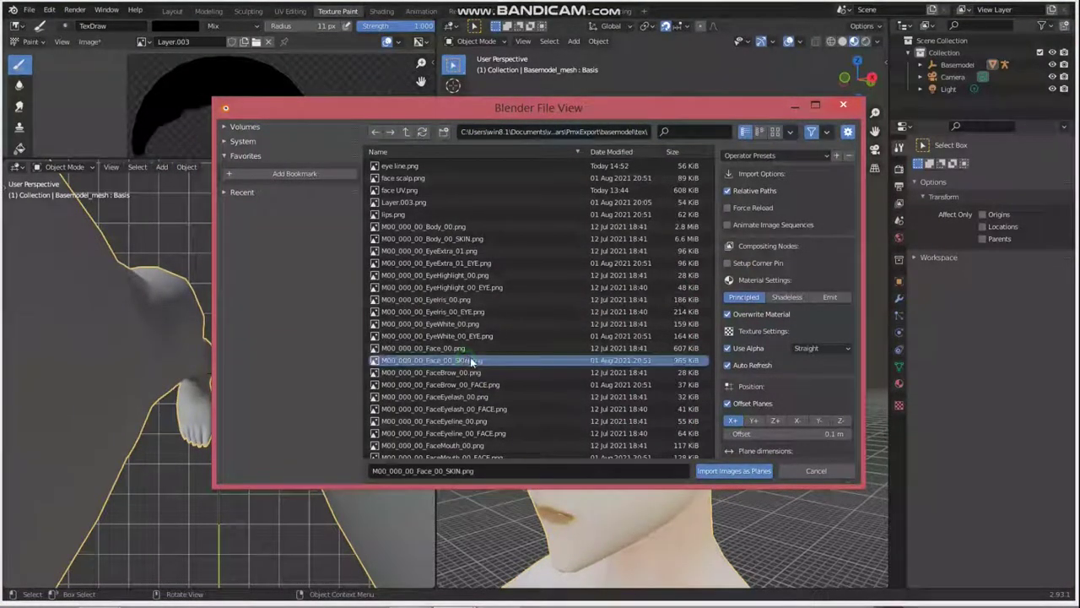
click(731, 472)
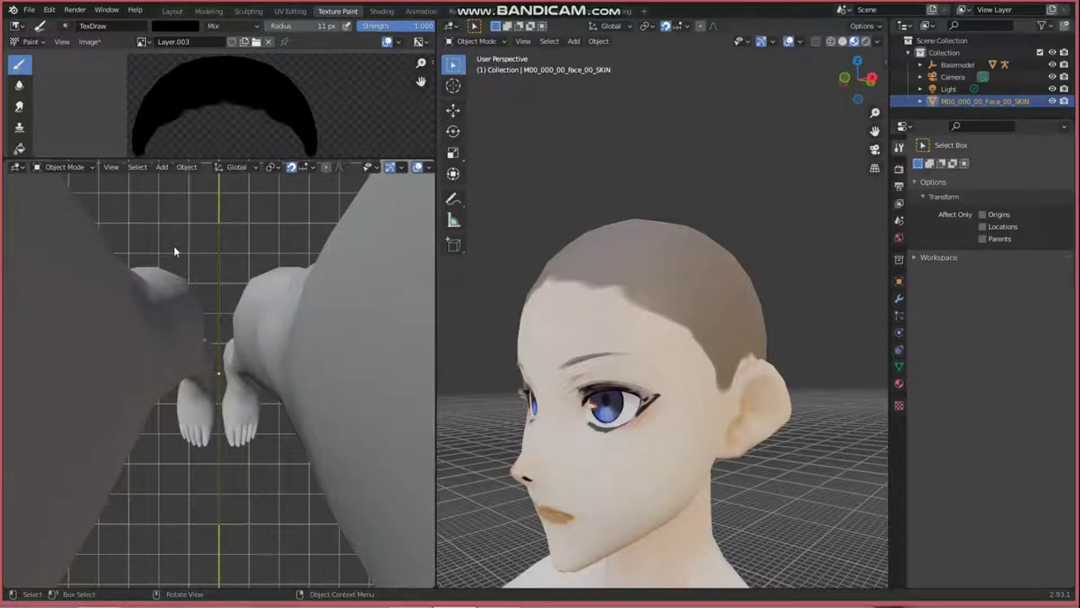
Show the scene in front orthographic view with Material Preview shading.
key(shift+alt+z)
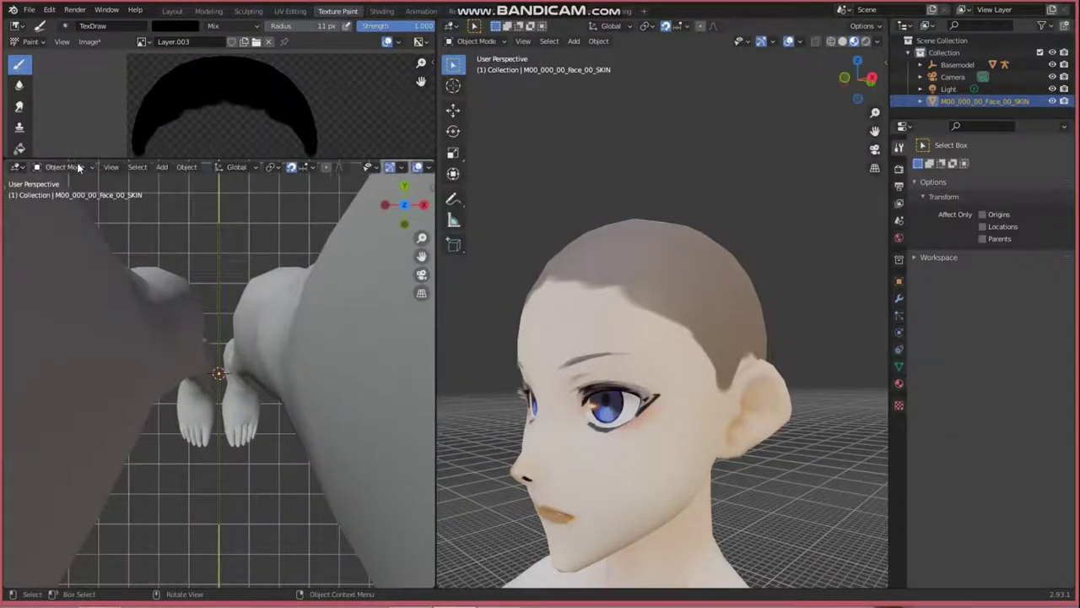
click(110, 166)
mouse_move(133, 306)
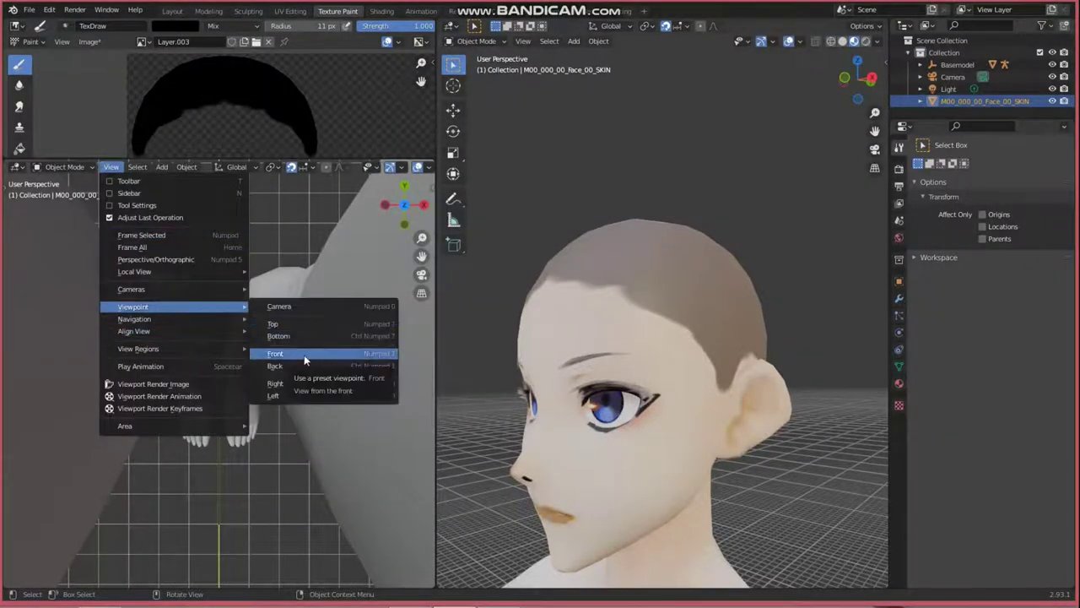
click(309, 356)
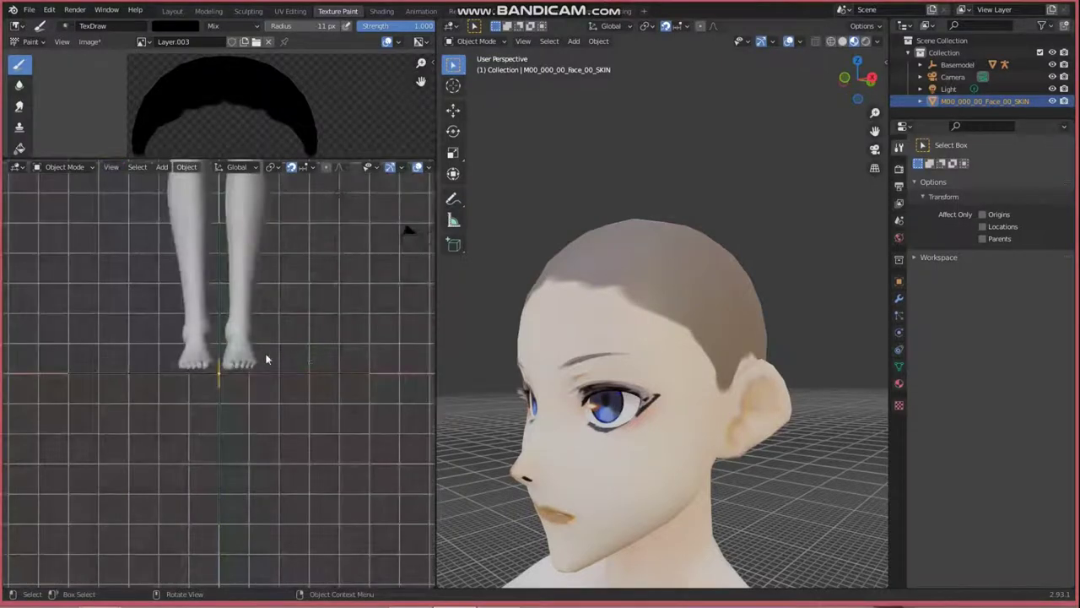
scroll(207, 378, up, 3)
scroll(230, 327, up, 2)
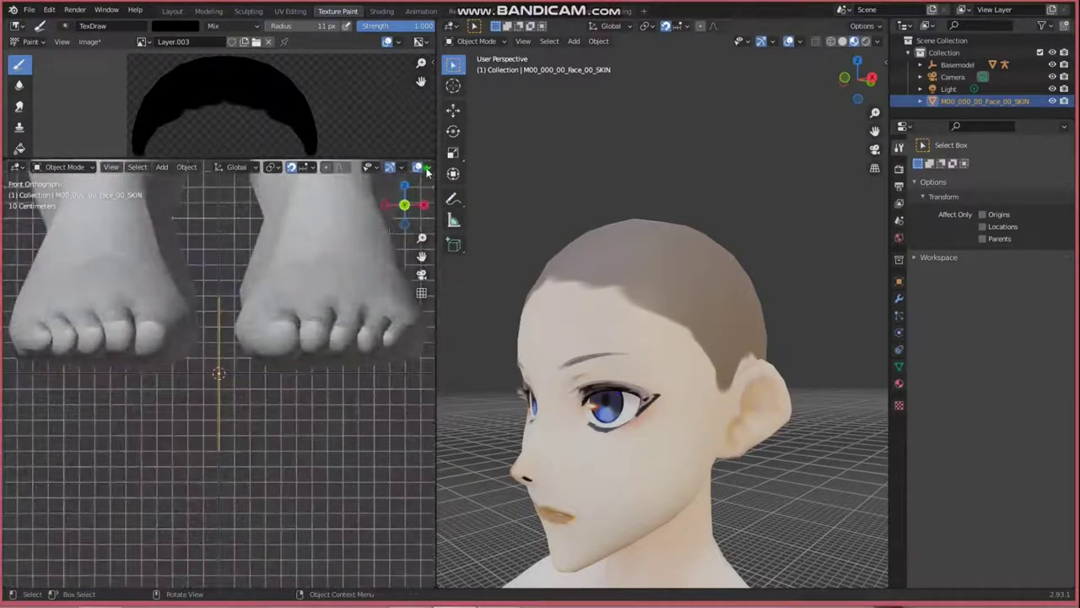
scroll(397, 167, down, 3)
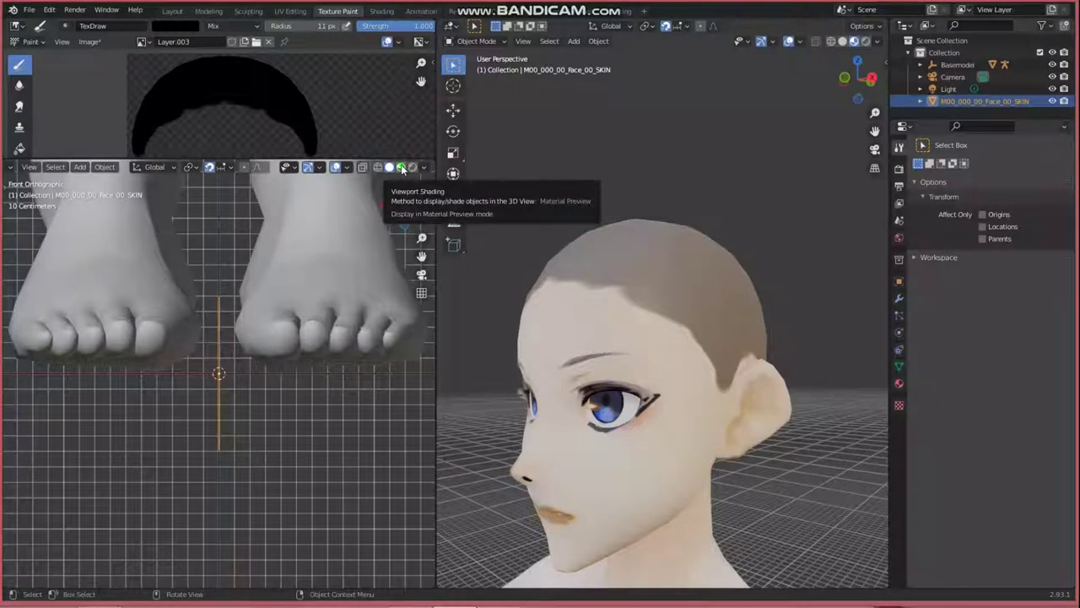
click(401, 168)
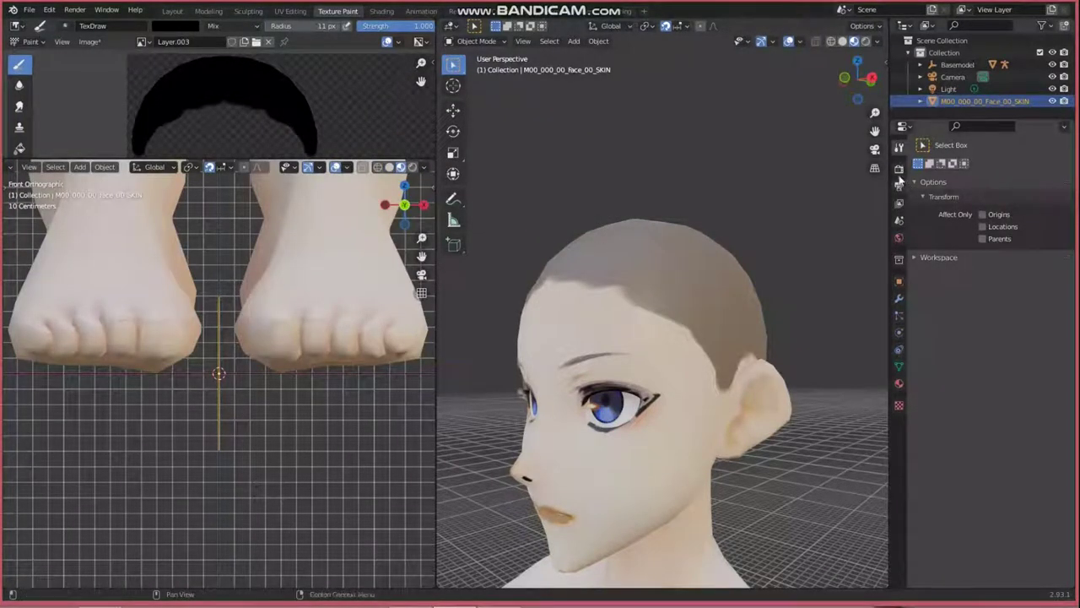
Set the image plane's Z rotation to 360° in Object Properties.
click(900, 283)
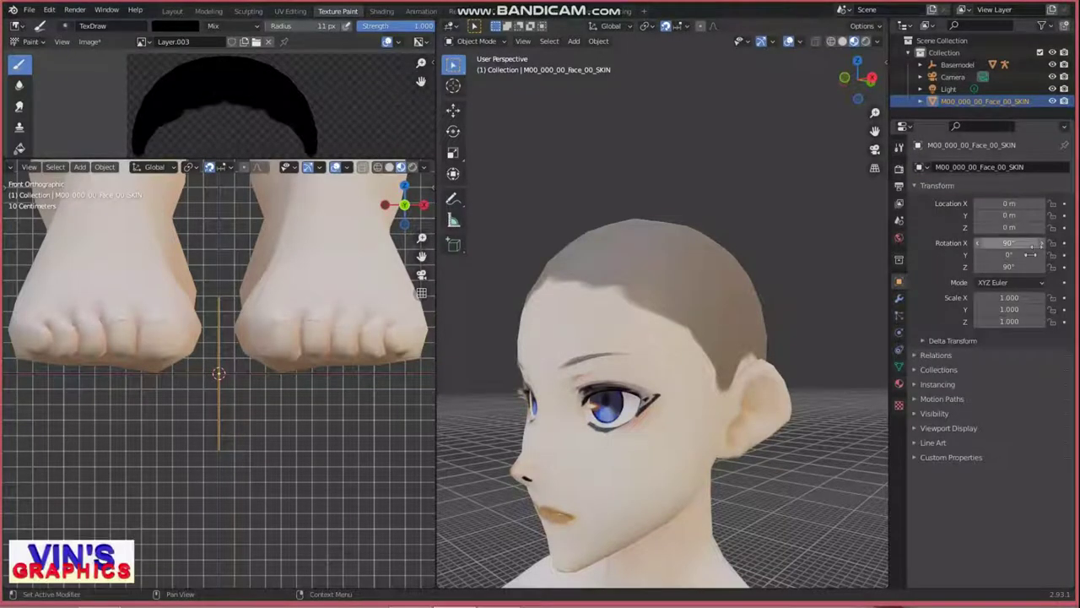
mouse_move(1027, 266)
mouse_down()
mouse_move(1050, 266)
mouse_move(1021, 266)
mouse_up()
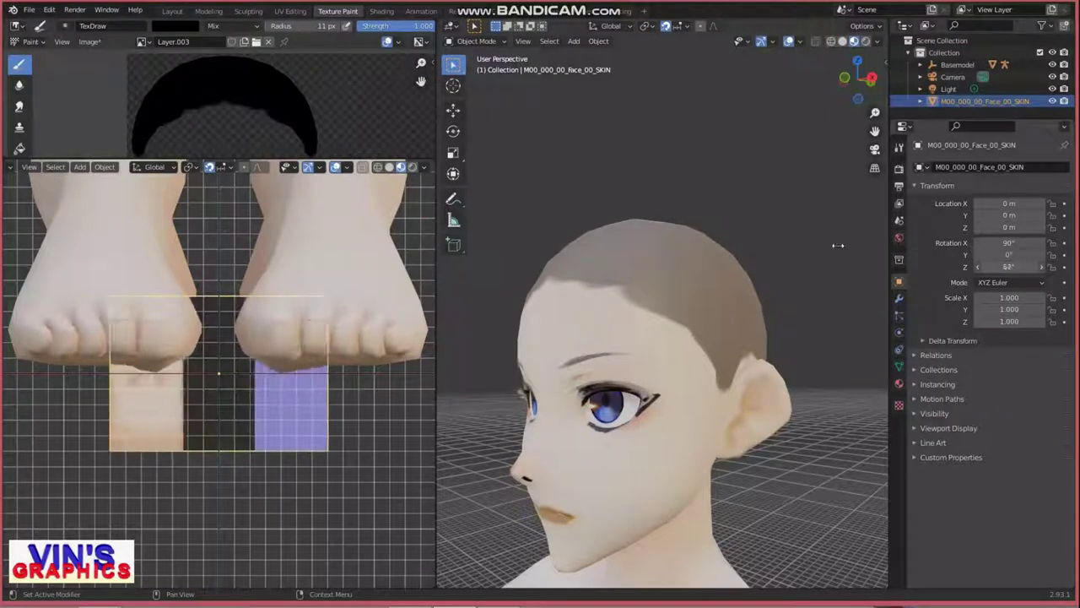
click(1021, 267)
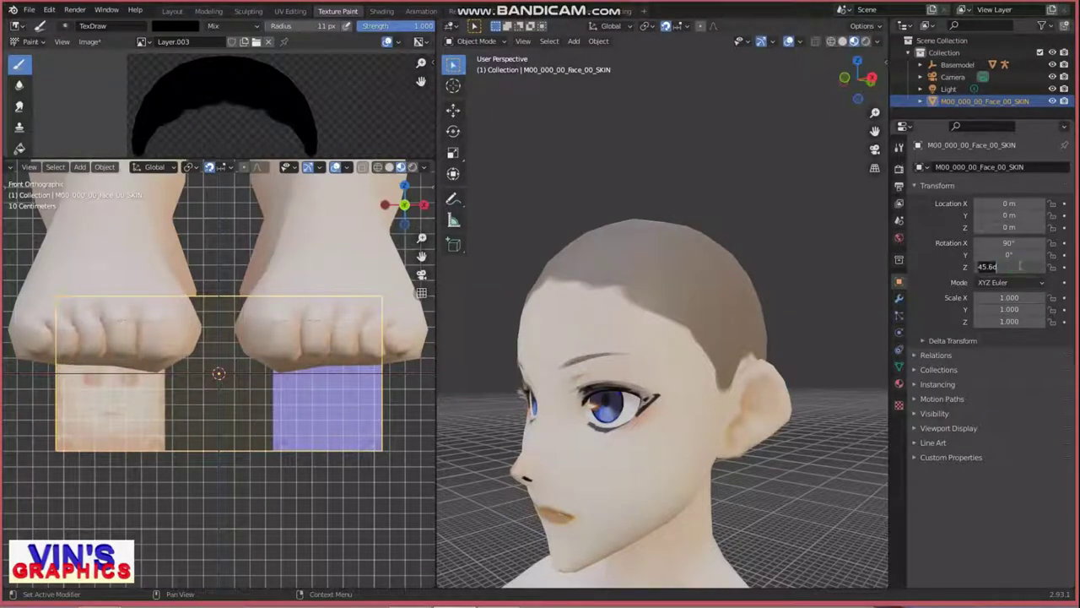
key(Right)
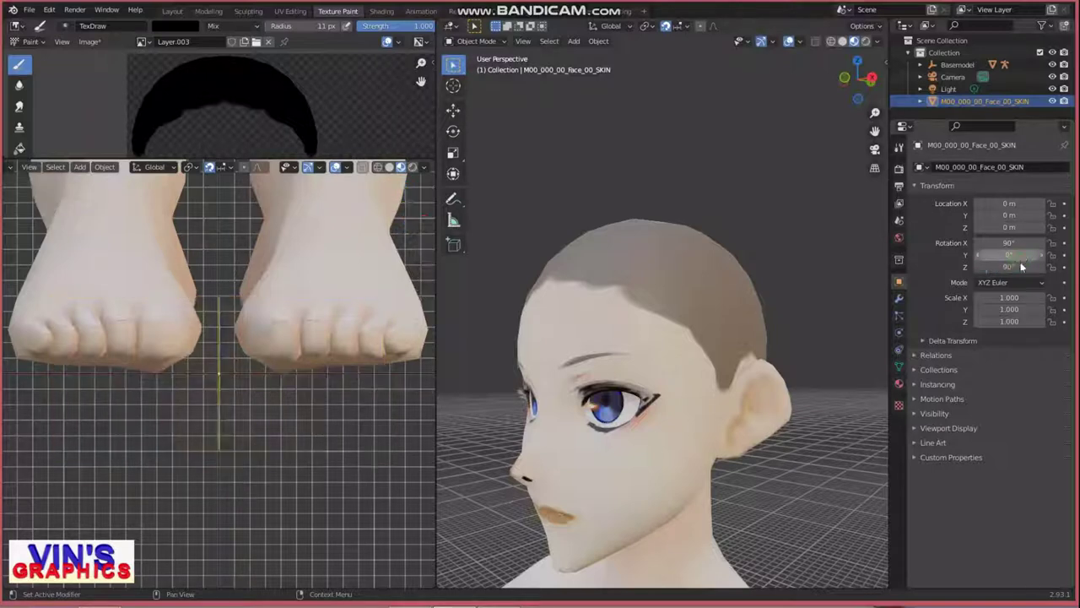
text(d)
key(Return)
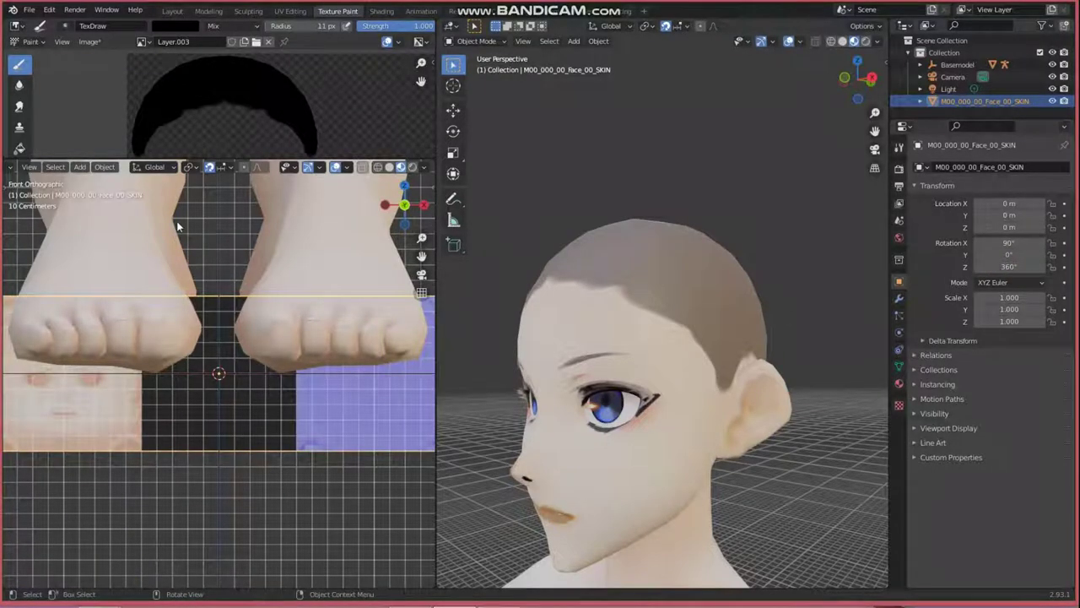
Frame the face texture strip in a front view.
scroll(187, 221, up, 3)
middle_drag(187, 221, 197, 224)
scroll(197, 224, up, 2)
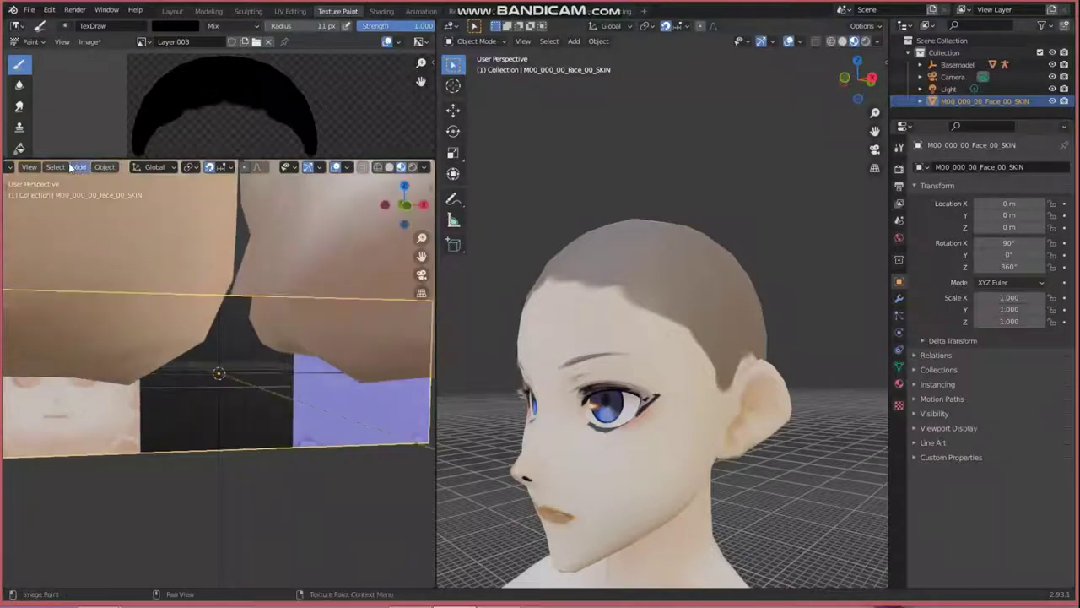
click(29, 166)
click(214, 356)
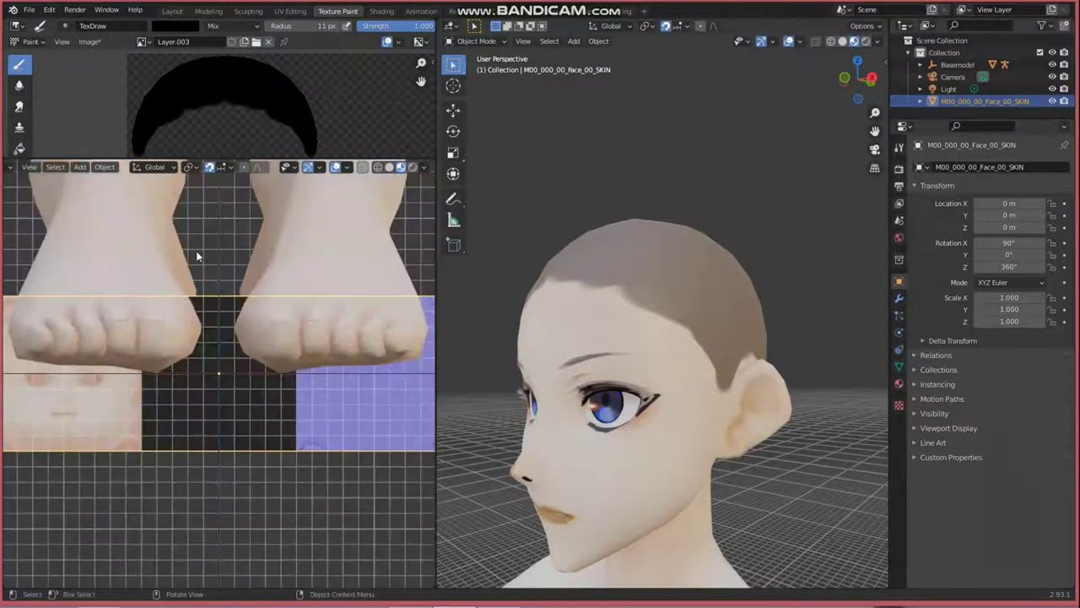
scroll(155, 222, up, 2)
shift+middle_drag(154, 222, 304, 248)
scroll(295, 257, down, 2)
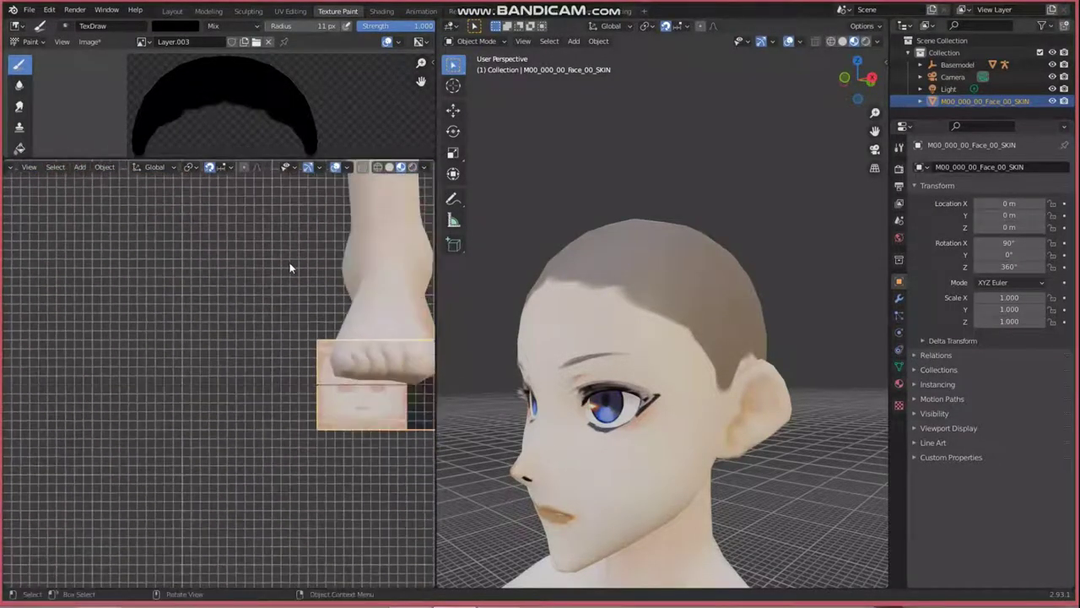
Move the face plane to Location X -5.56 m and bring it back into view.
mouse_move(1017, 213)
mouse_down()
mouse_move(1064, 218)
mouse_move(970, 205)
mouse_up()
shift+middle_drag(187, 239, 354, 245)
scroll(226, 266, up, 2)
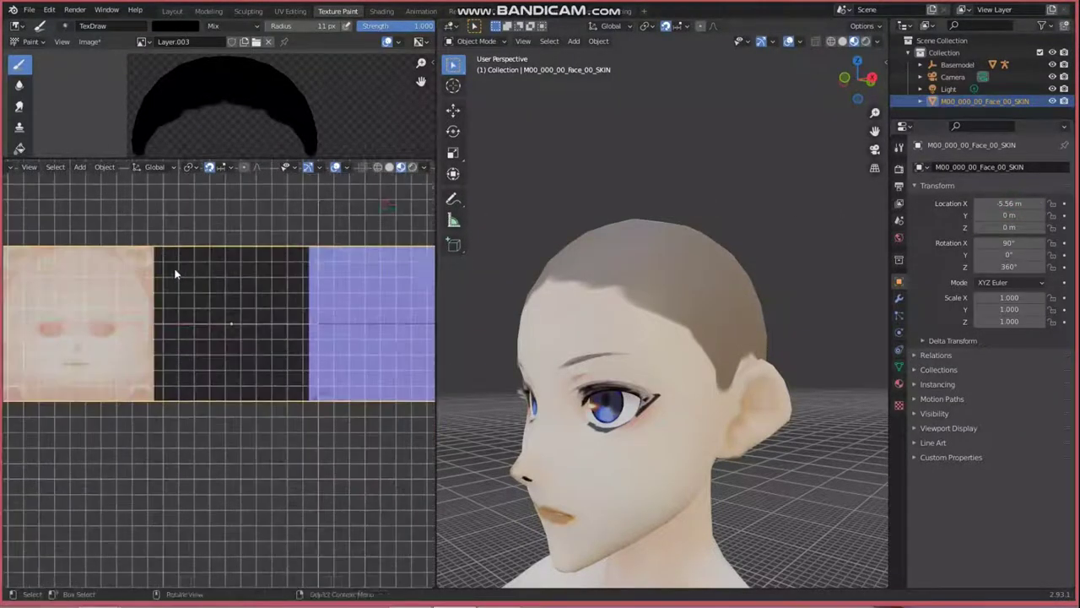
scroll(226, 266, up, 2)
View the plane face-on with Numpad 1, hide the grid overlay, and centre it.
key(KP_1)
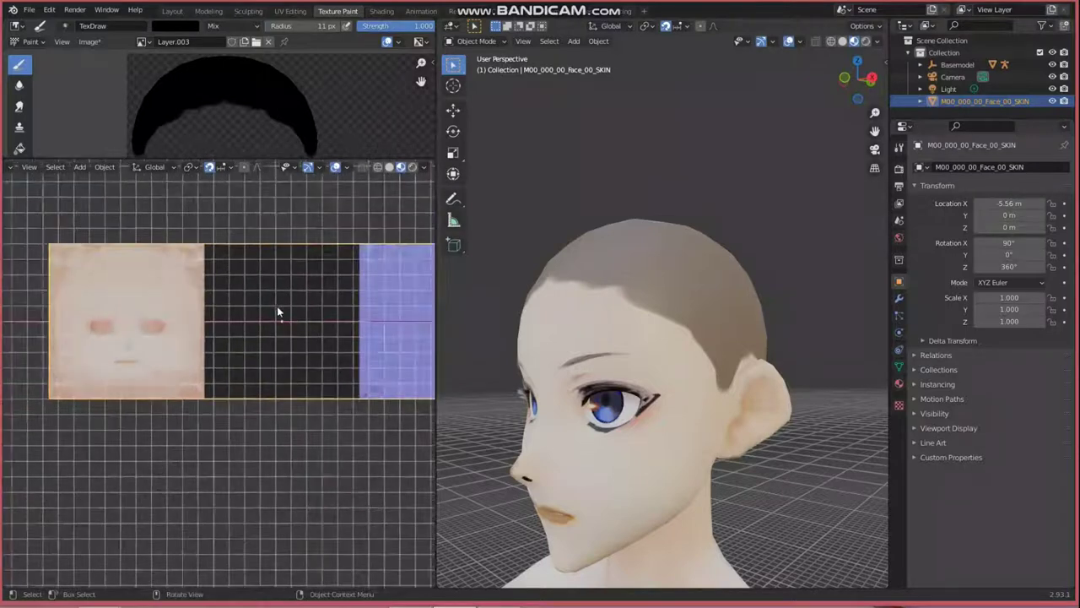
click(318, 168)
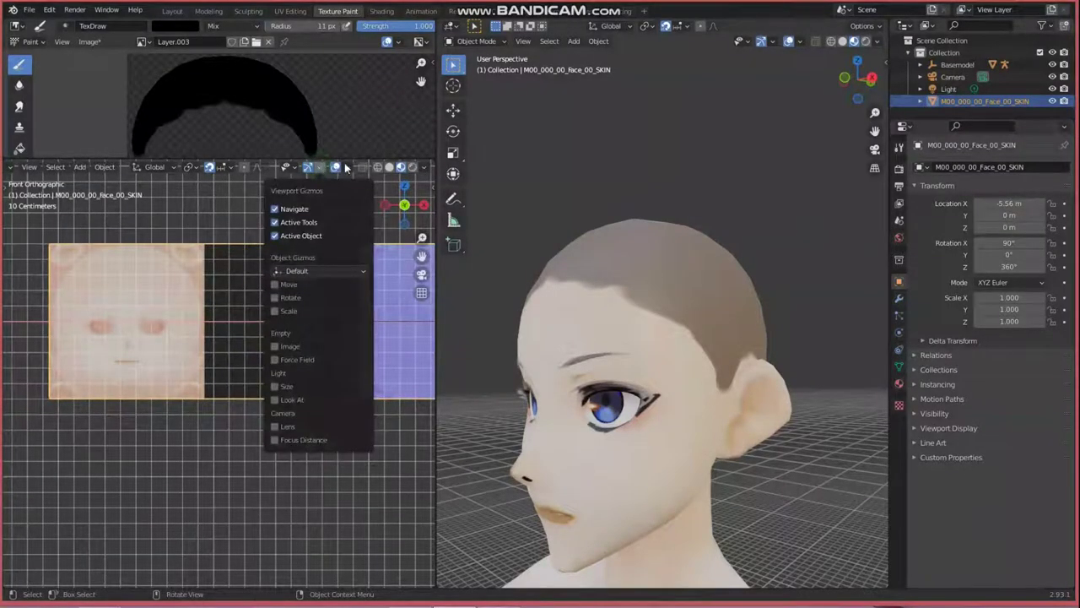
click(345, 168)
click(271, 227)
scroll(243, 291, down, 2)
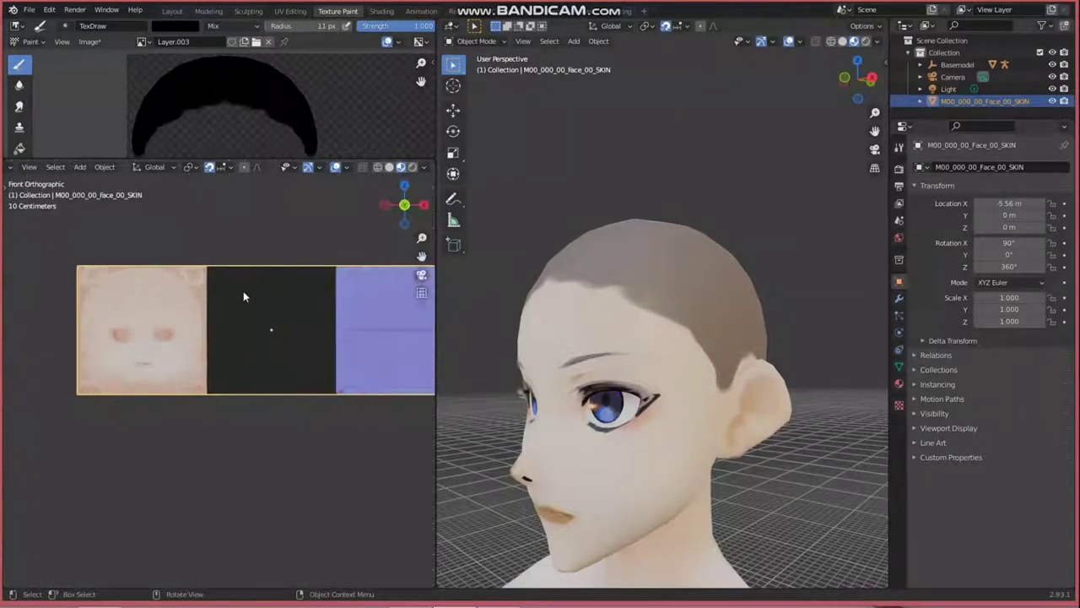
shift+middle_drag(278, 283, 239, 268)
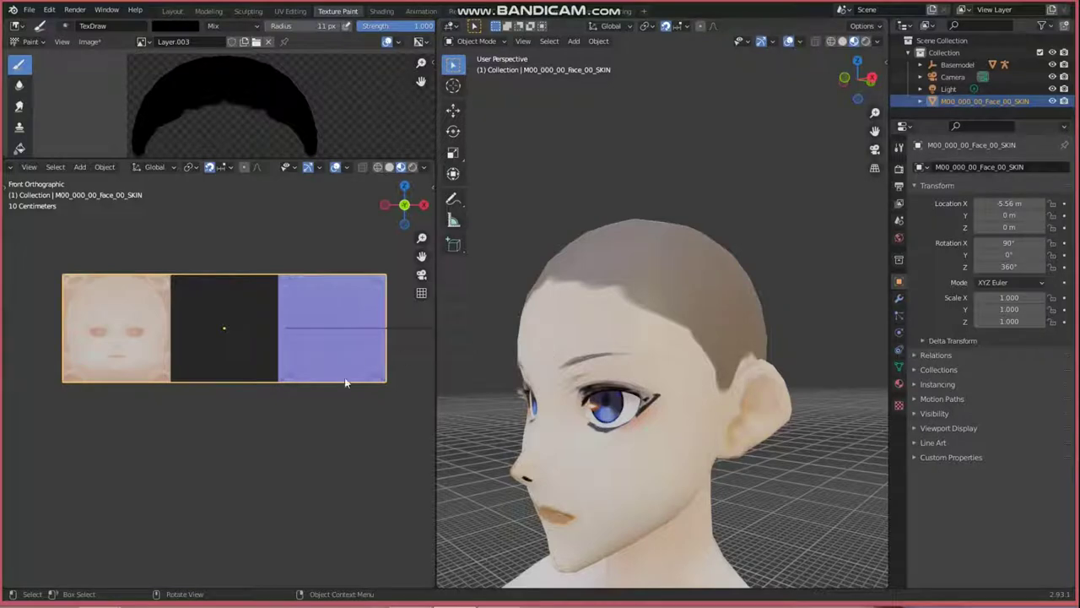
click(12, 167)
Put the face plane in Texture Paint, test a dark forehead stroke, then undo it.
click(46, 247)
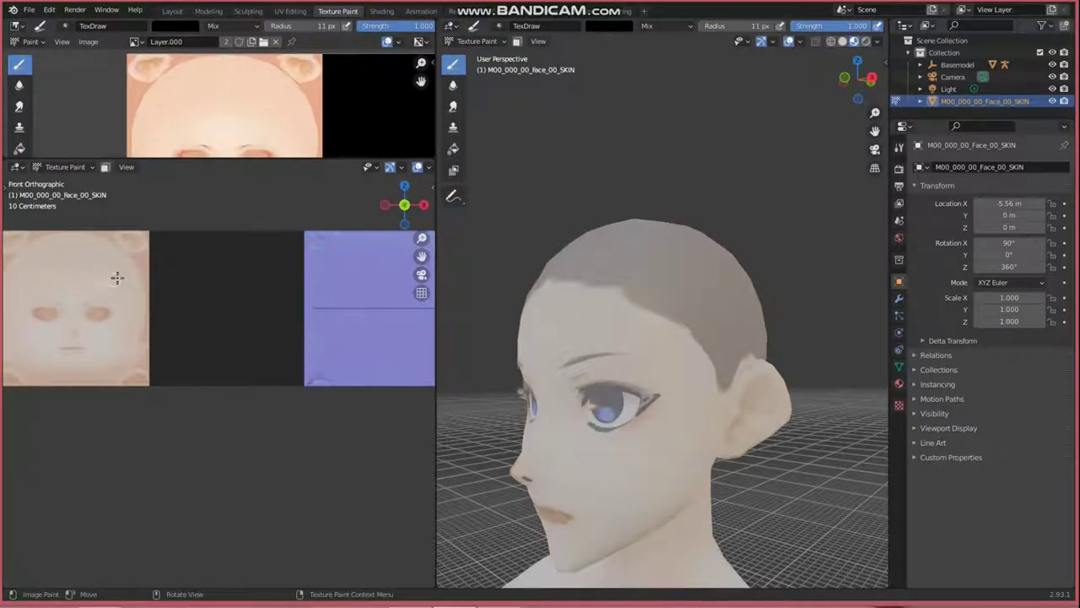
drag(74, 296, 102, 286)
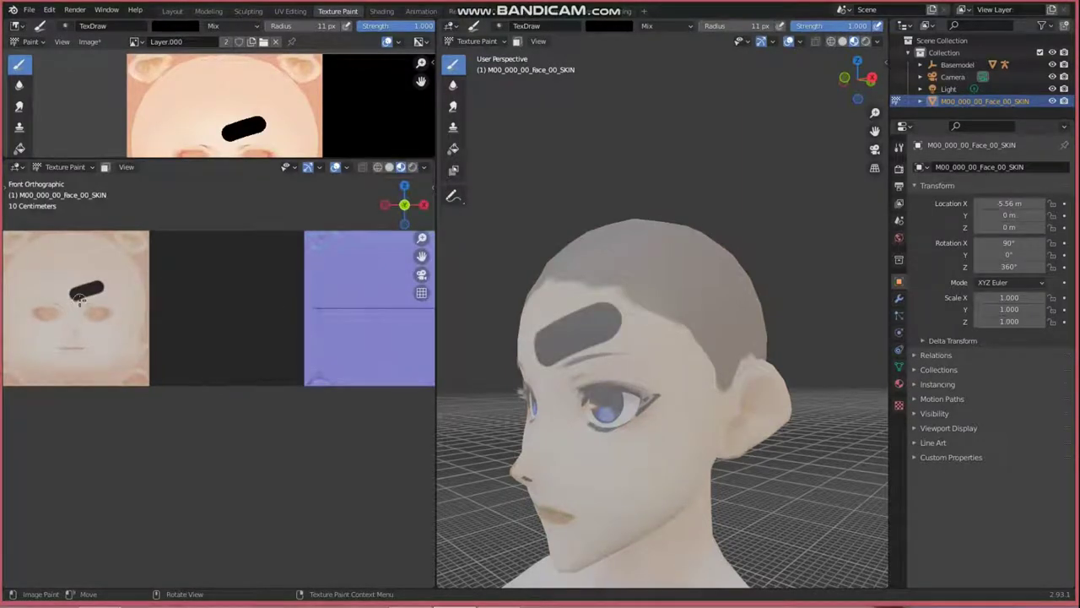
key(ctrl+z)
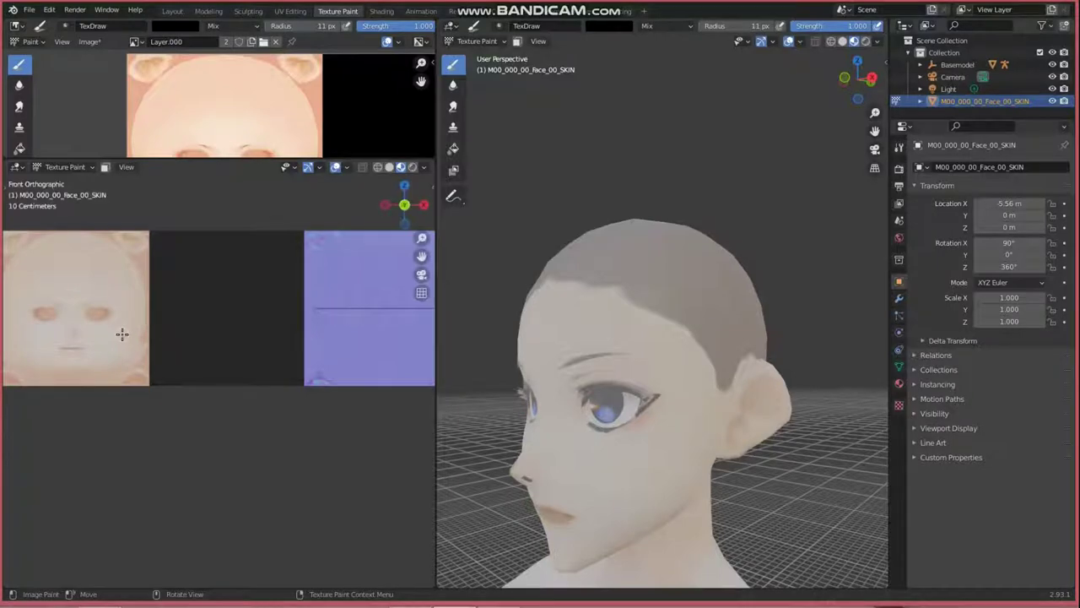
Review the brush layer settings, select Basemodel, and switch to Object Mode.
click(899, 148)
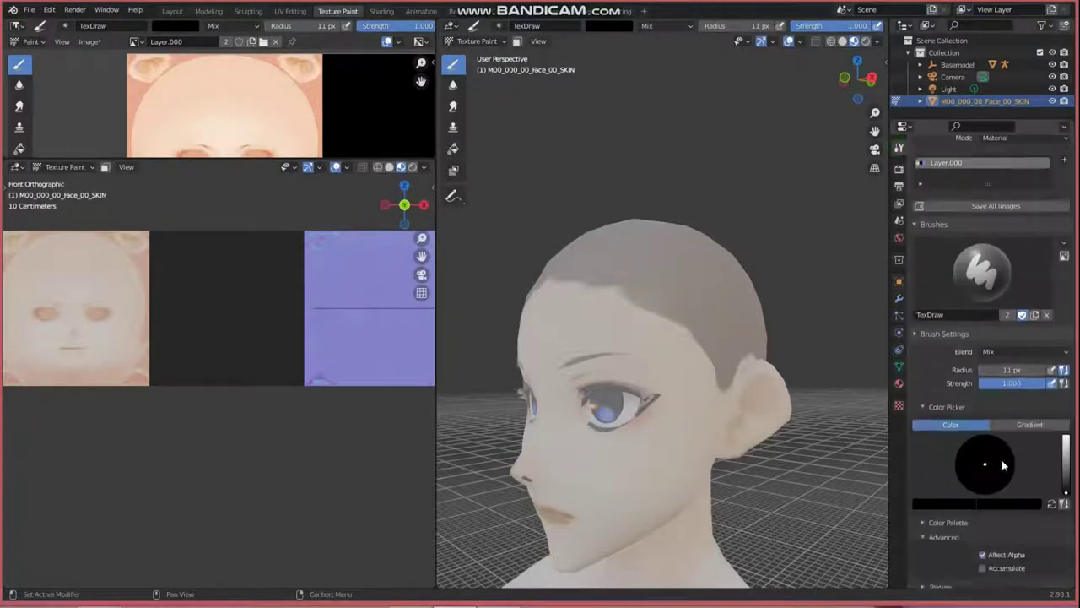
scroll(1002, 467, down, 10)
scroll(996, 477, down, 5)
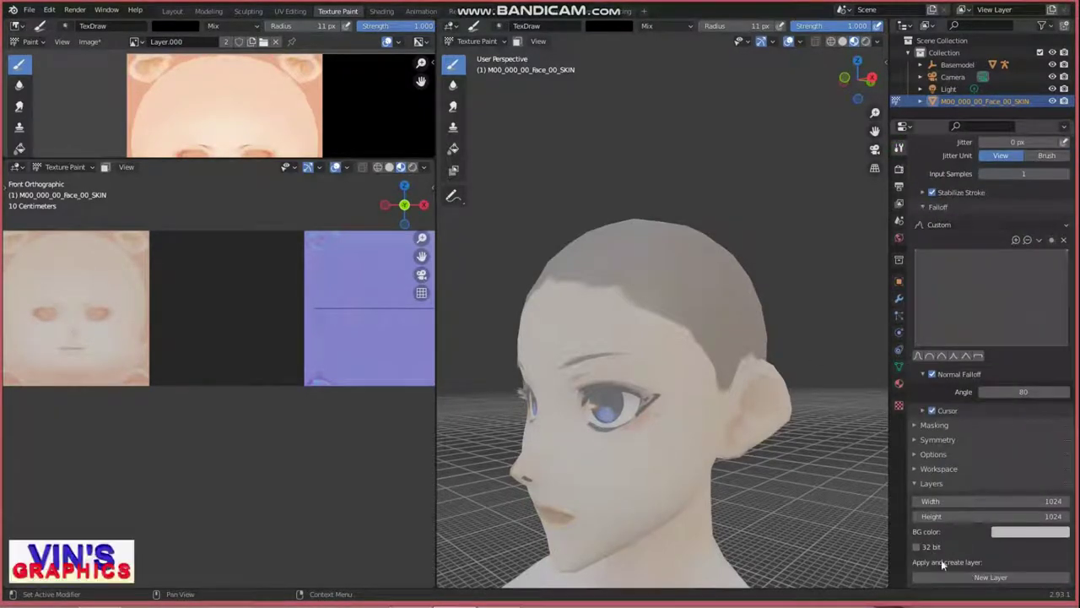
click(971, 65)
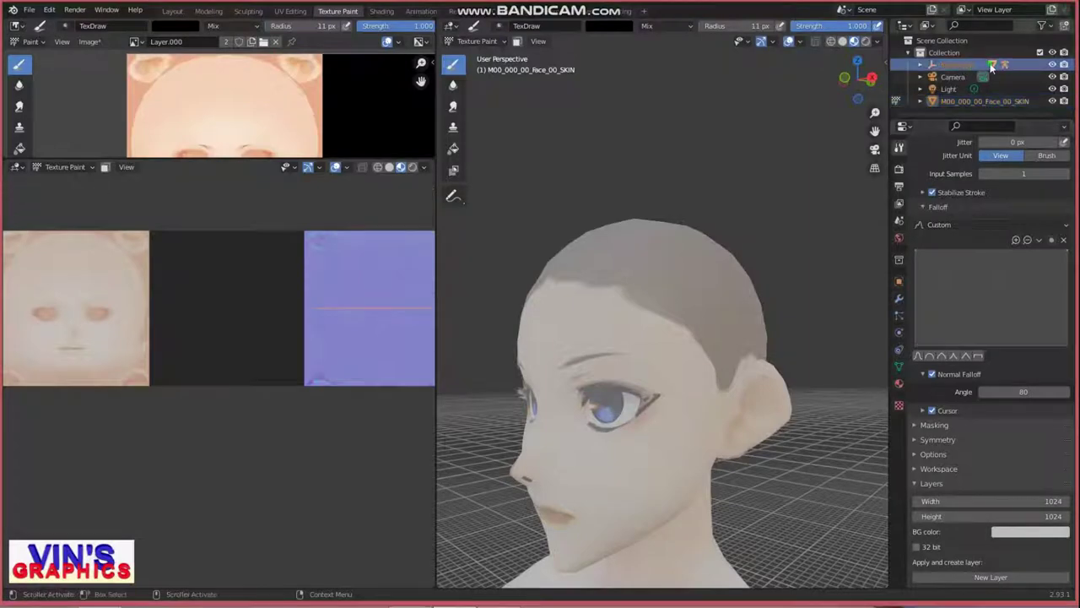
scroll(1000, 459, up, 2)
scroll(1000, 459, up, 1)
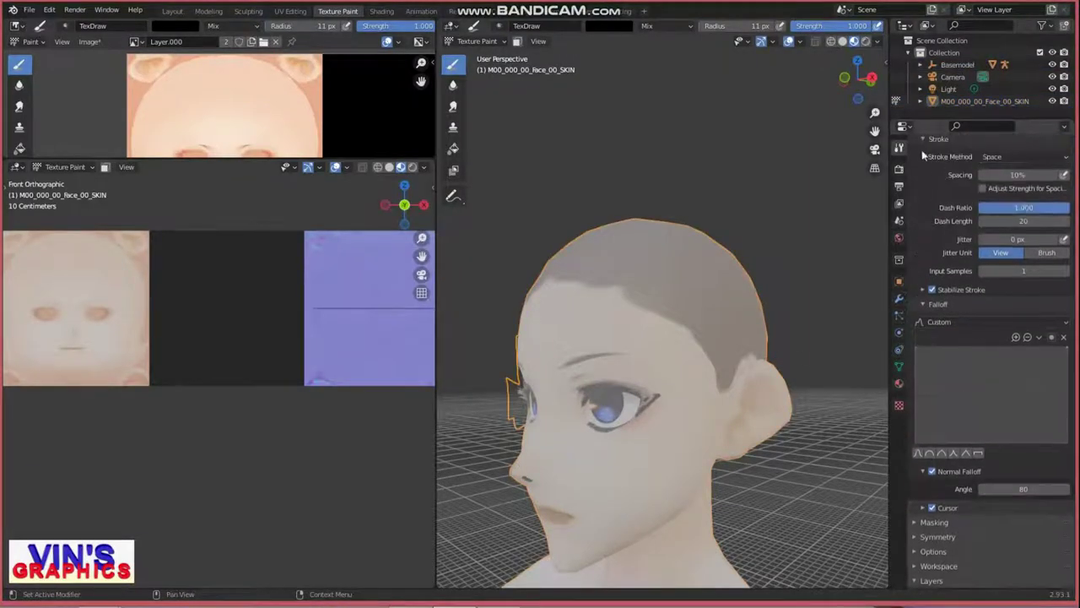
click(476, 40)
click(477, 57)
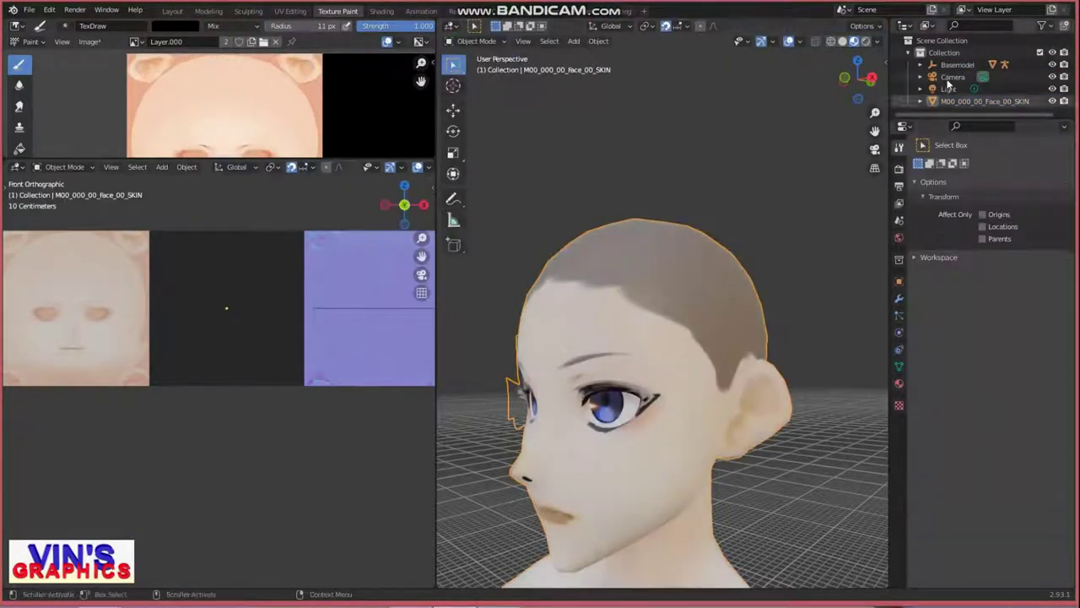
Return Basemodel to Texture Paint and scroll through its scalp, Eyeline, Lips and Base layers.
click(954, 65)
click(476, 41)
click(486, 122)
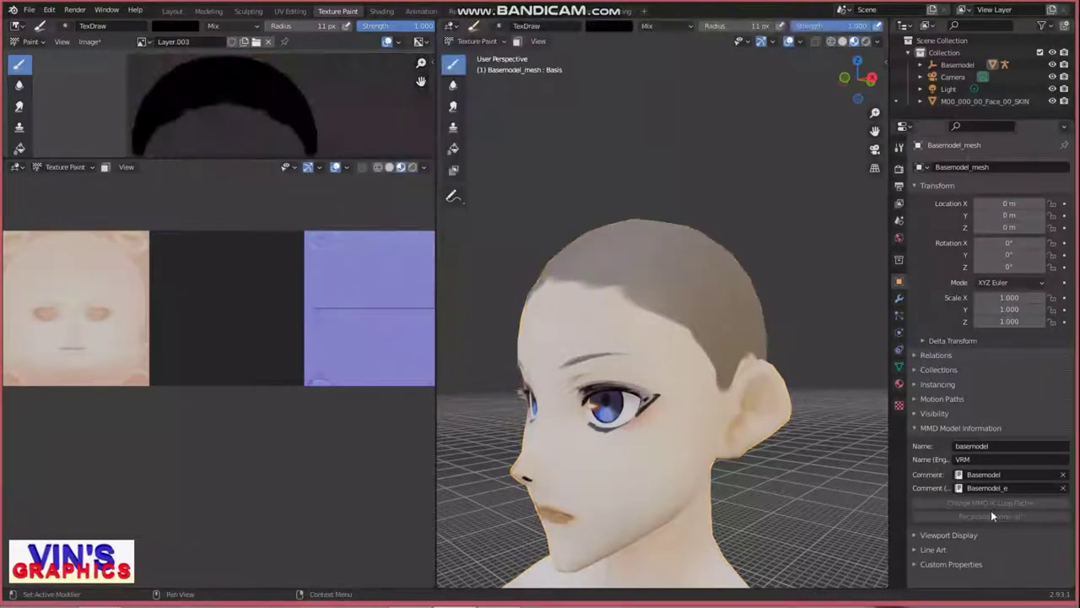
click(899, 147)
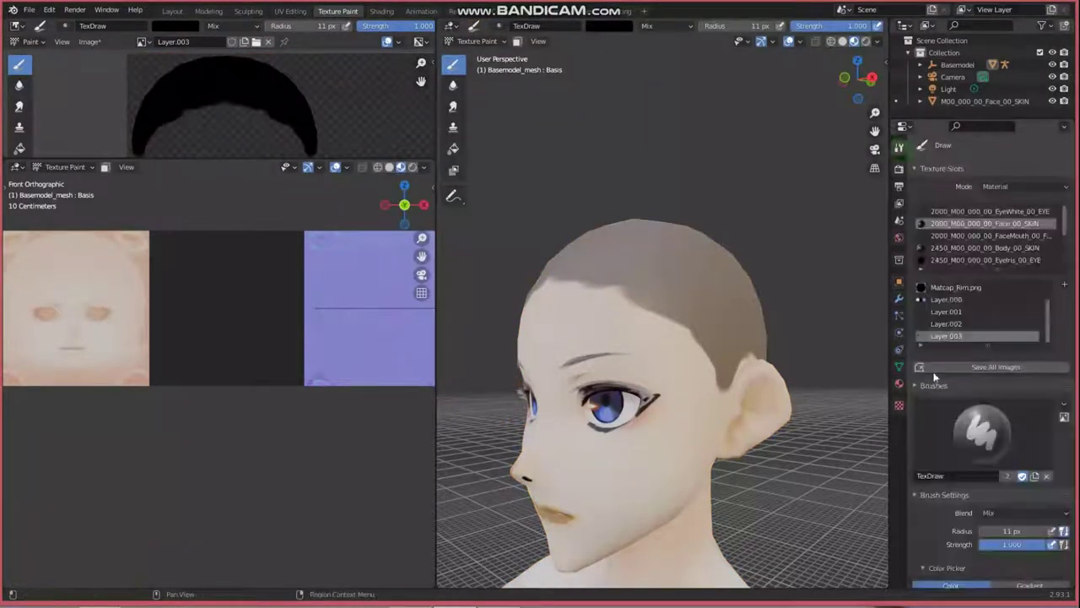
scroll(985, 455, down, 7)
scroll(984, 455, down, 7)
scroll(984, 455, down, 6)
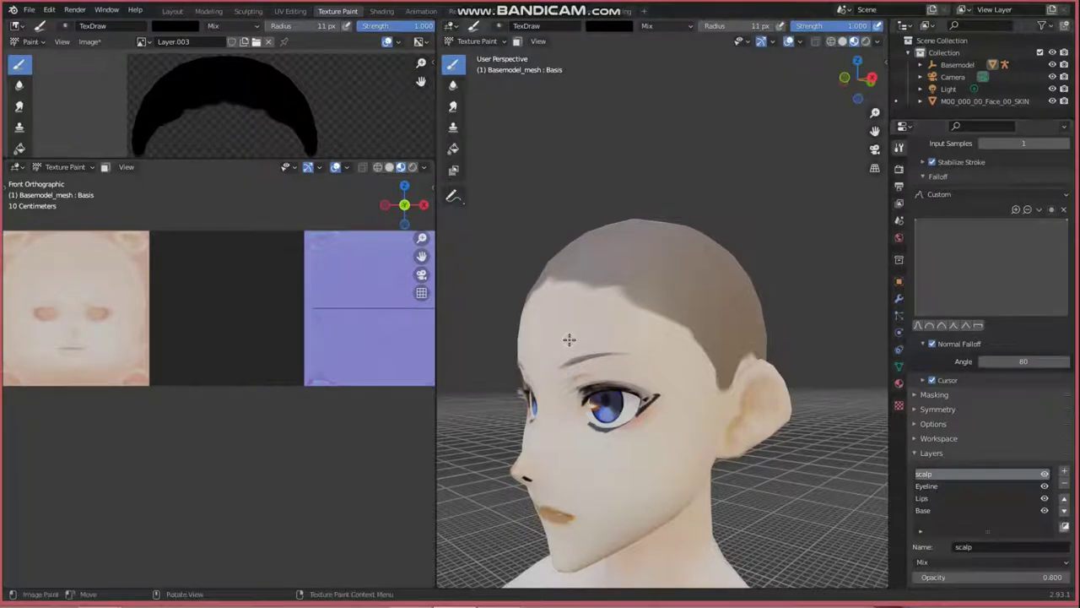
Switch back to Object Mode and select the face skin object.
click(487, 42)
click(471, 57)
click(983, 100)
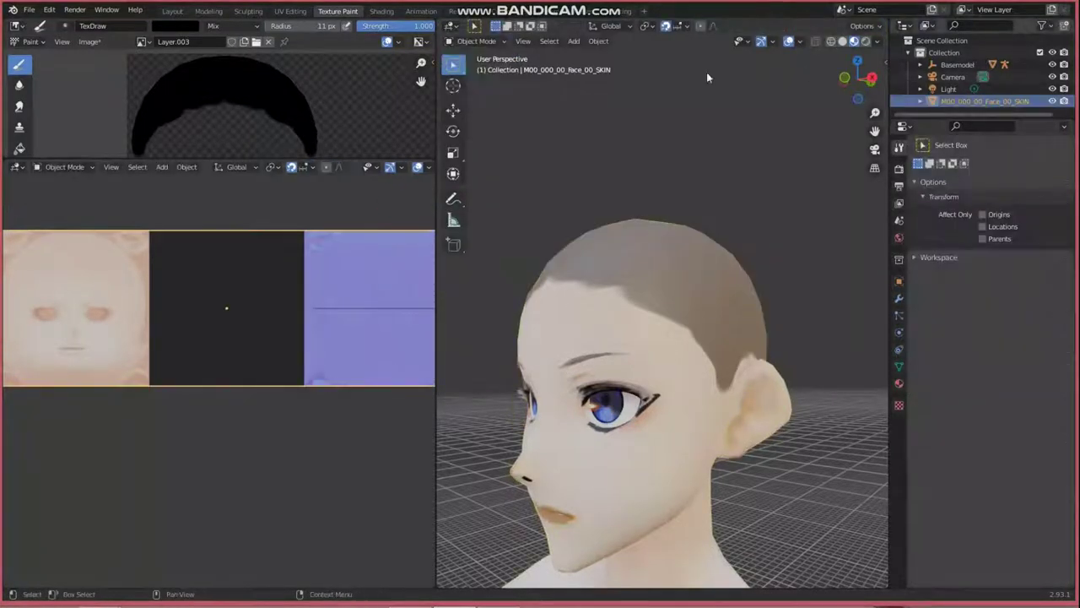
Switch the viewport into Texture Paint mode.
click(479, 42)
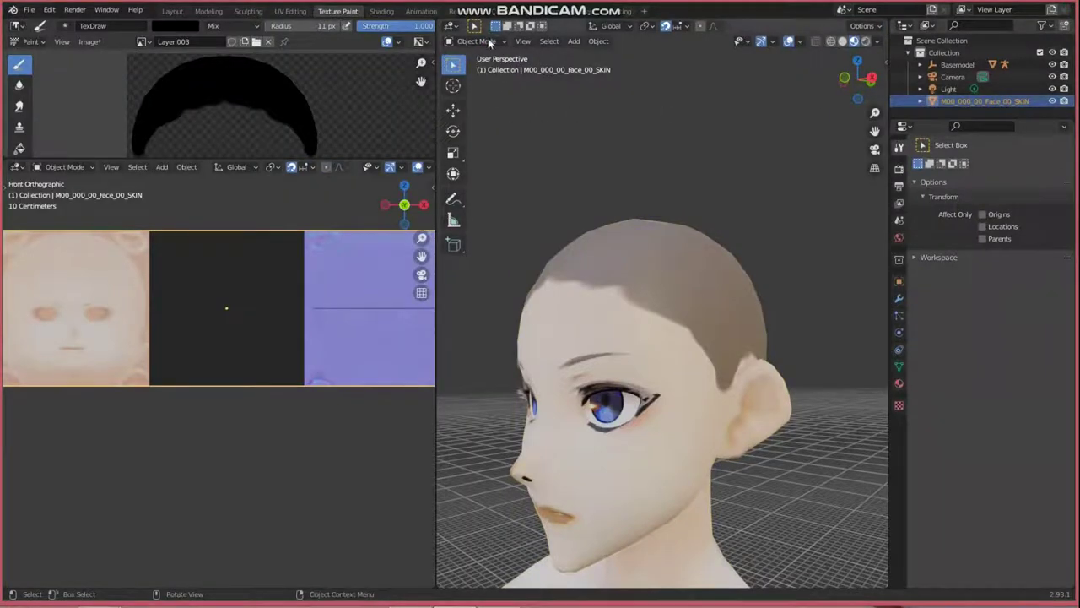
click(478, 41)
click(479, 122)
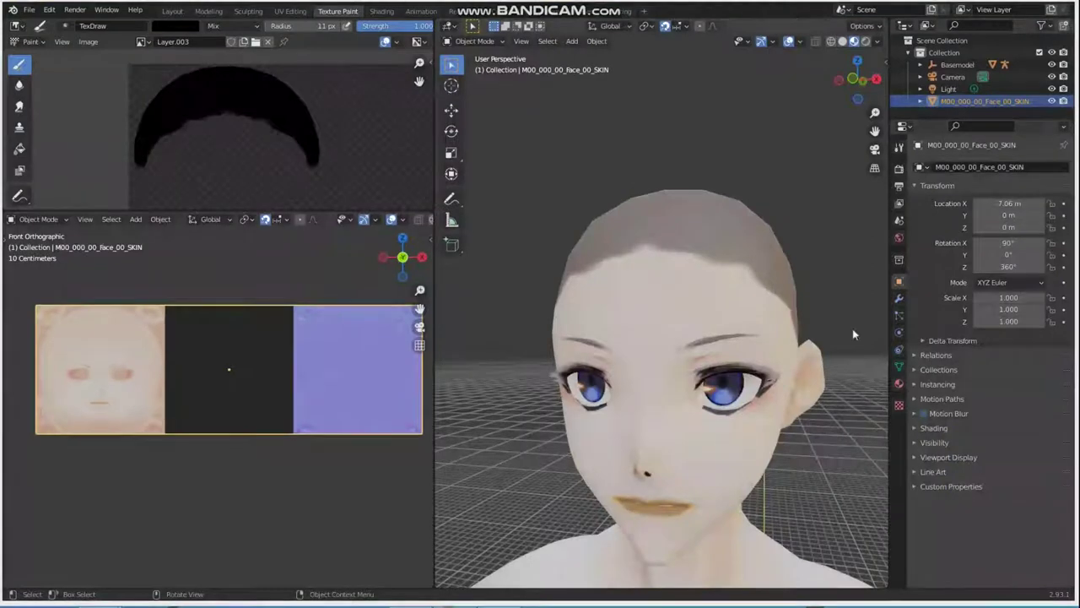
Assign the 2000_M00_000_00_Face_00_SKIN material to the flat face plane.
click(899, 383)
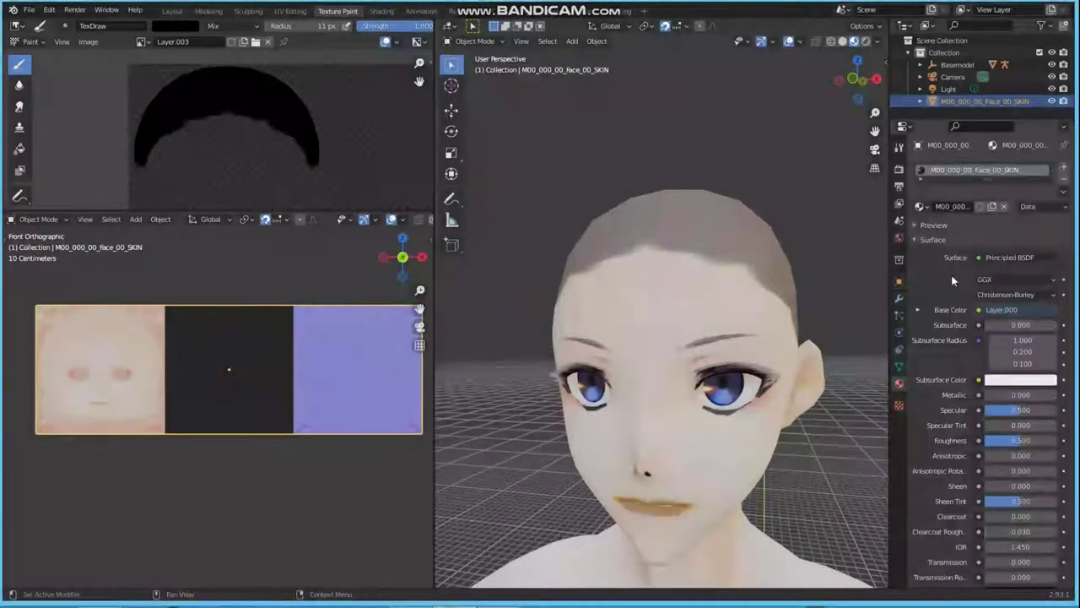
click(919, 208)
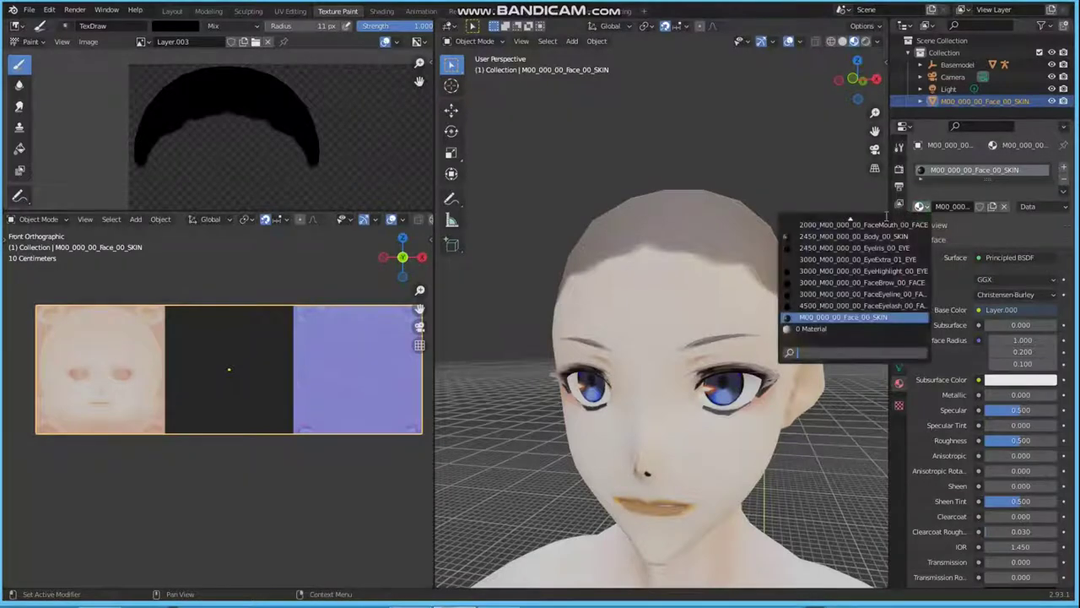
scroll(876, 239, up, 2)
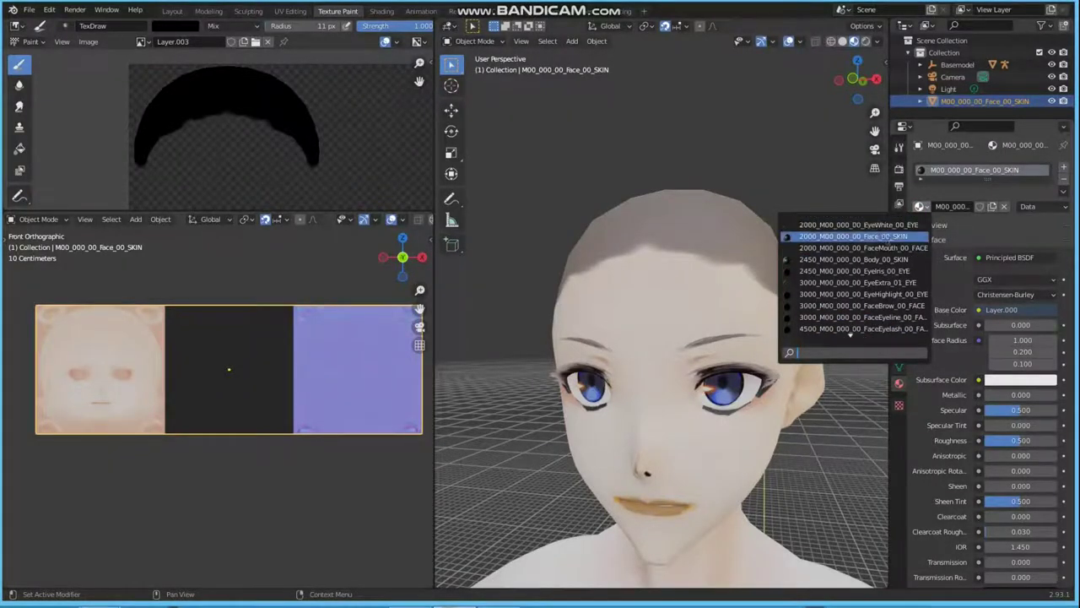
click(877, 237)
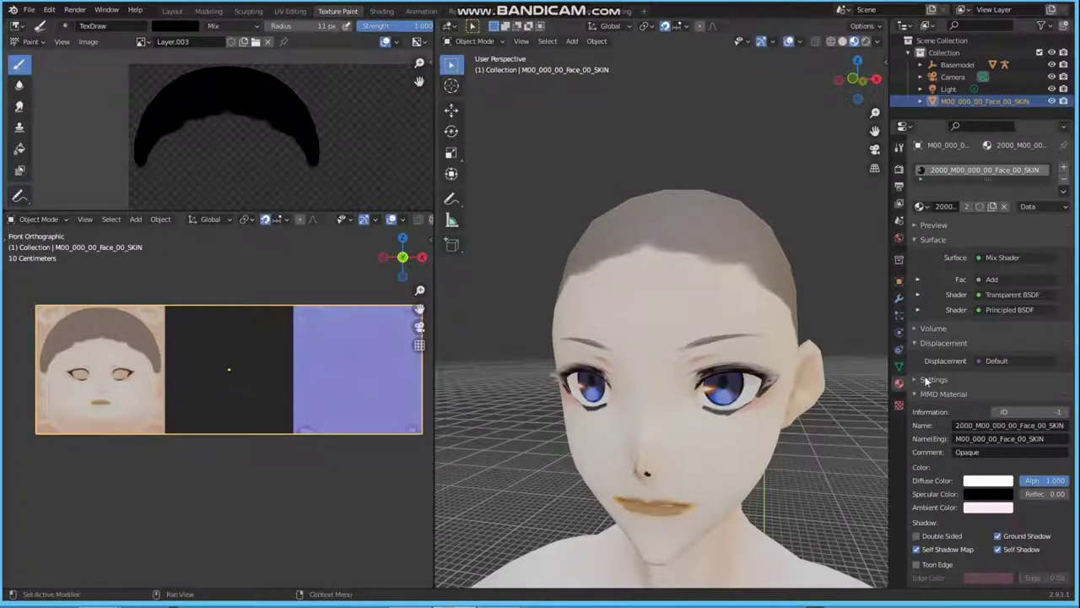
scroll(927, 379, down, 3)
click(898, 146)
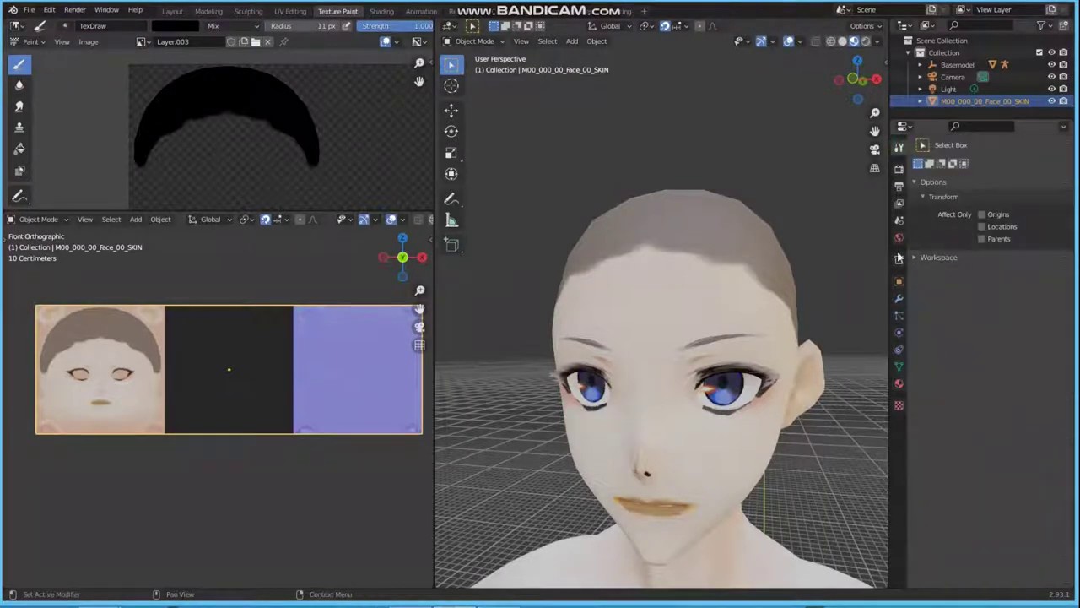
click(477, 41)
In Texture Paint, add a new paint layer named UV, then go to the UV Editing workspace.
click(489, 120)
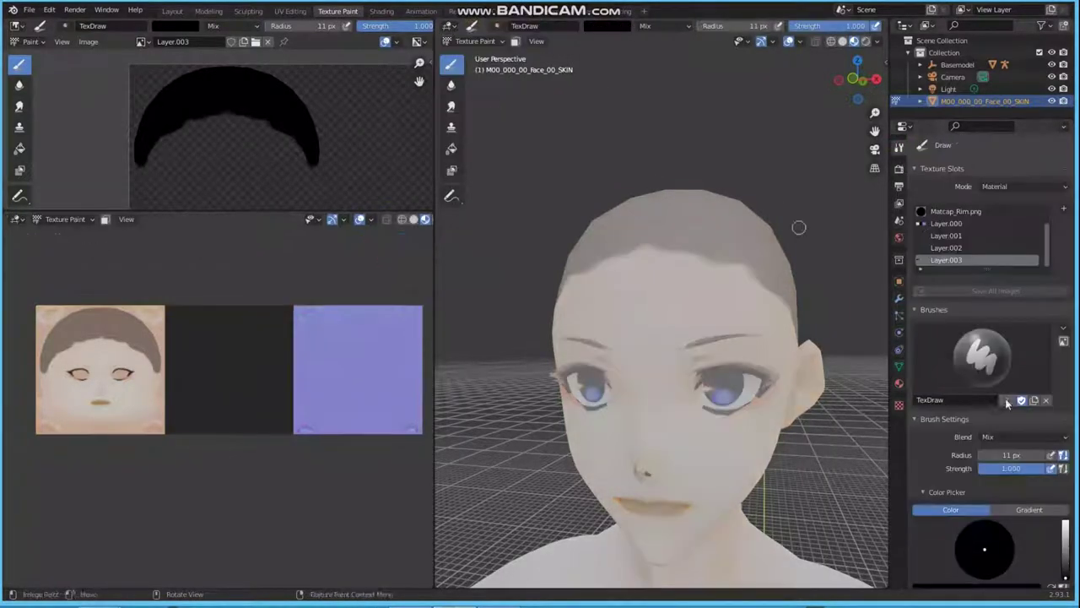
scroll(917, 403, down, 5)
scroll(952, 484, down, 5)
scroll(952, 483, down, 5)
scroll(951, 483, down, 2)
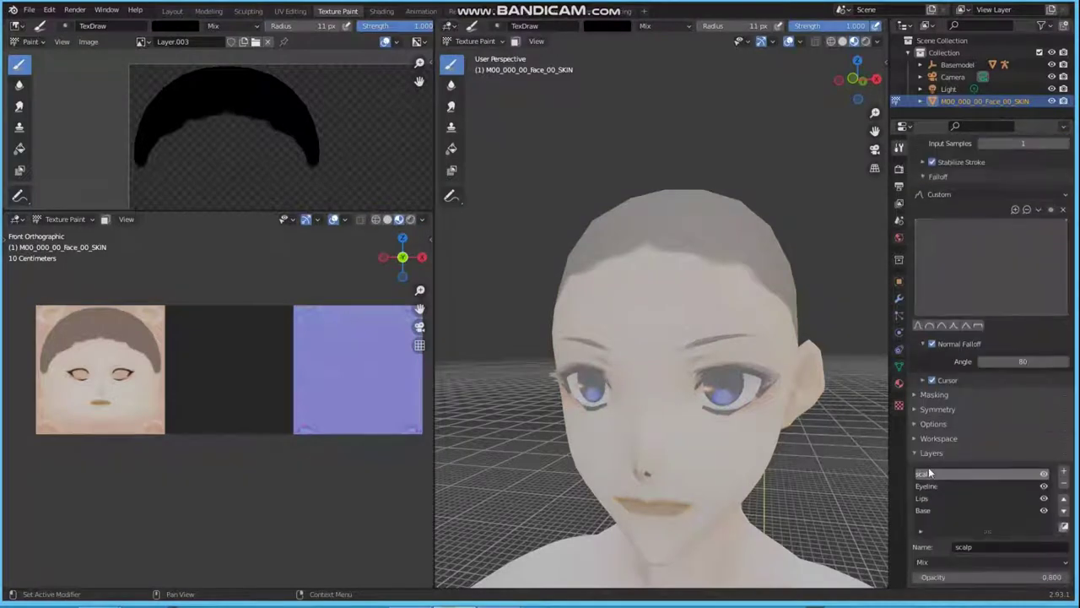
click(1064, 475)
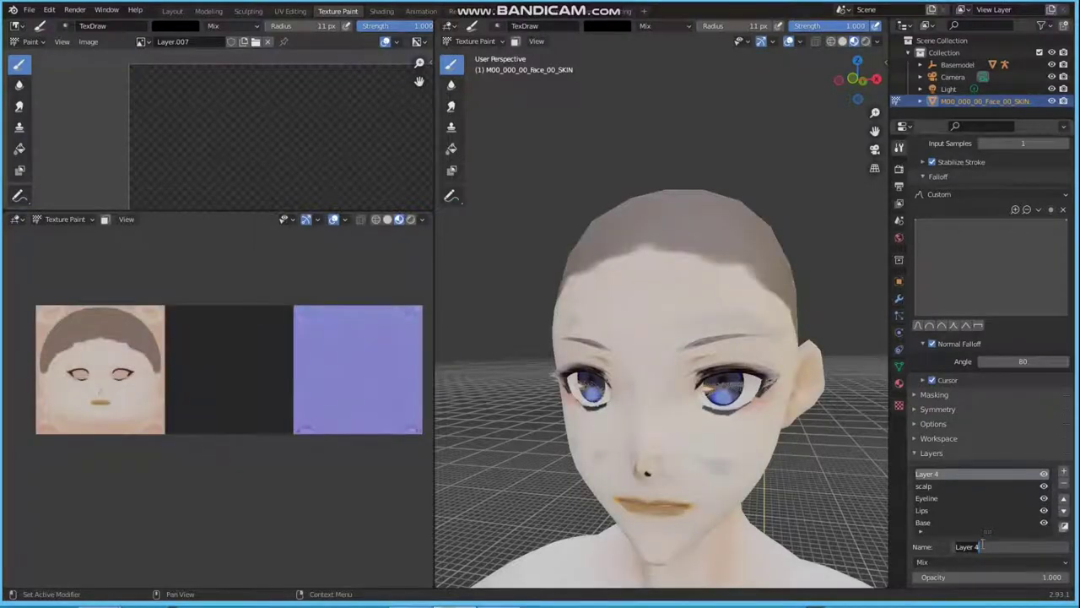
text(UV)
key(Return)
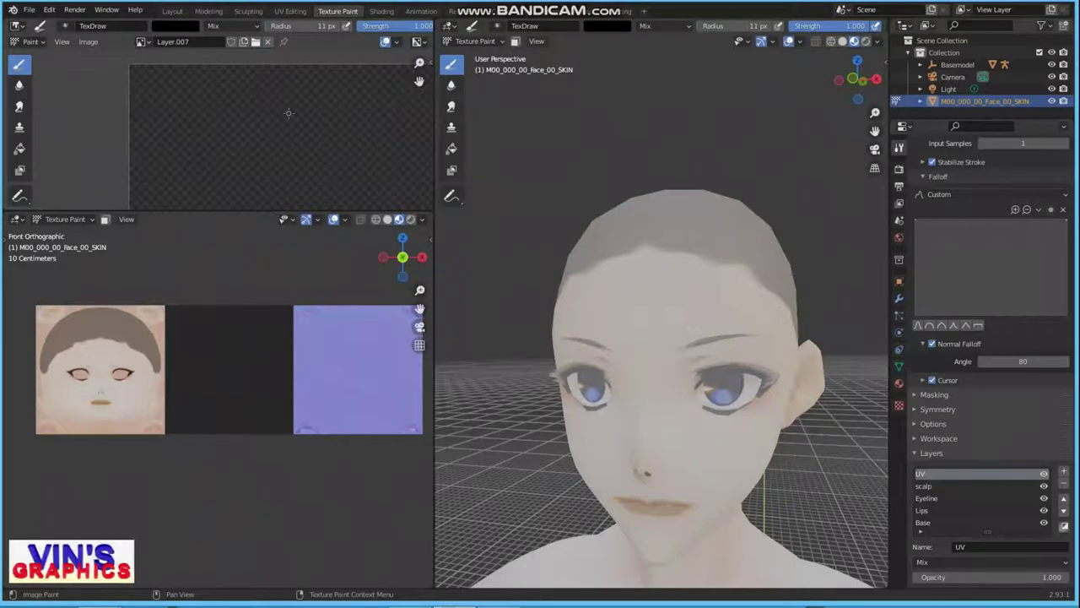
click(290, 10)
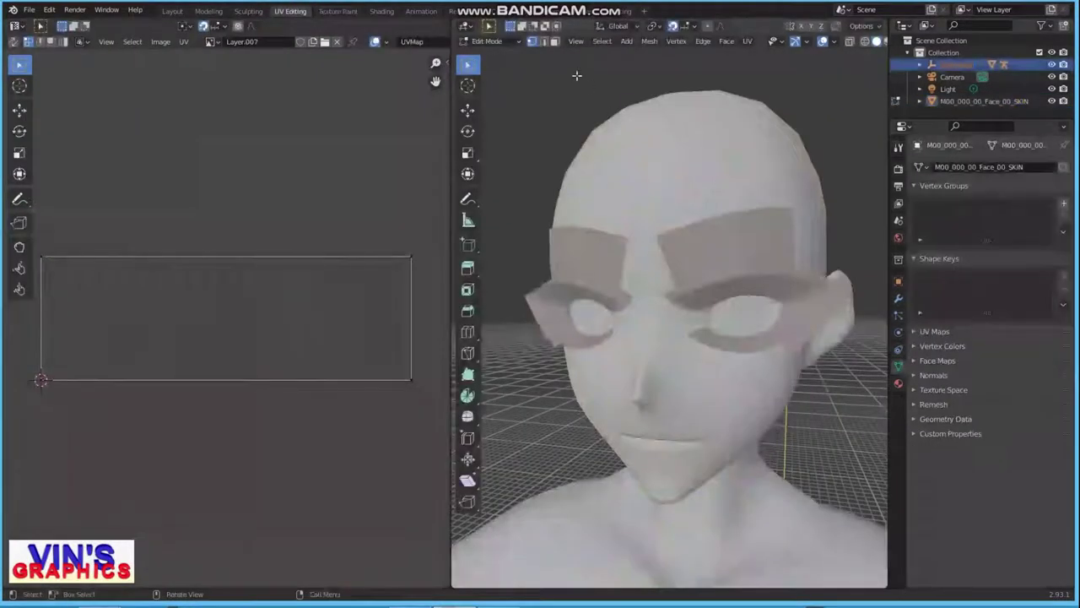
Select the Basemodel object and put the head mesh into Edit Mode in UV Editing.
click(469, 27)
click(493, 41)
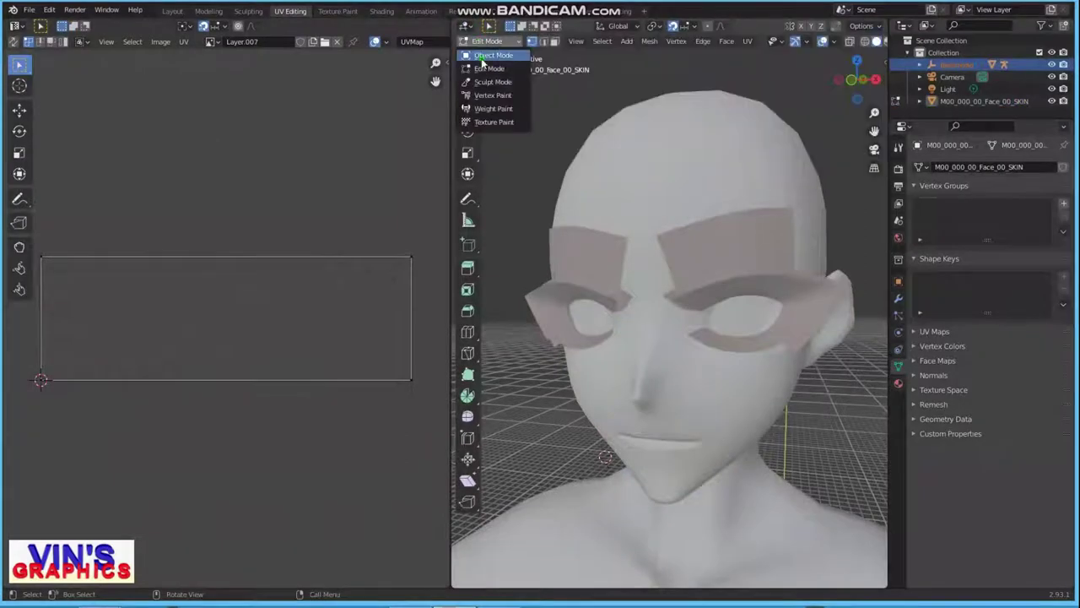
click(506, 61)
click(993, 66)
click(491, 42)
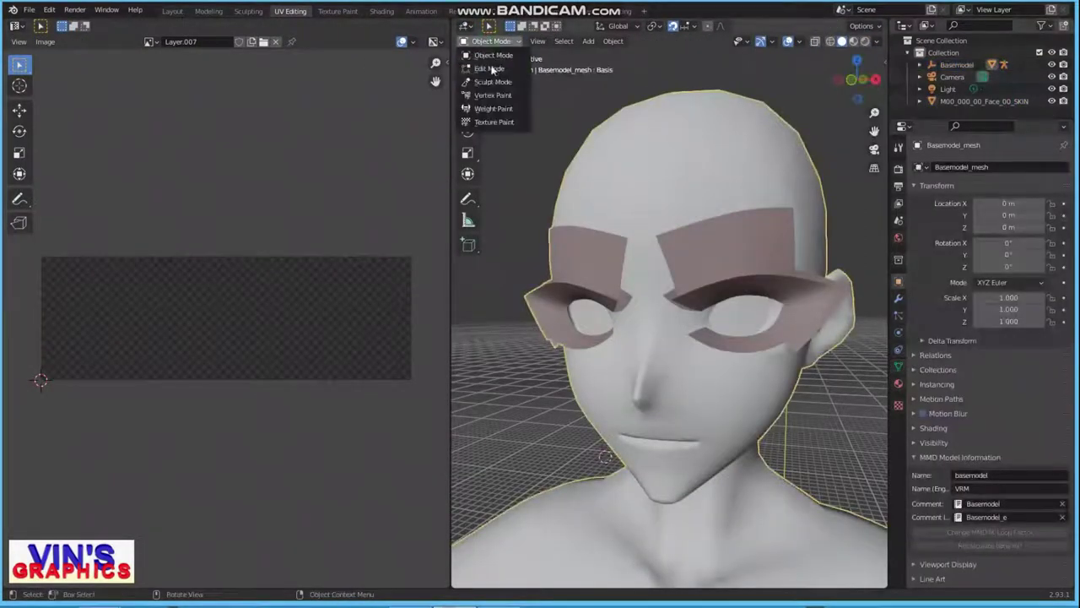
click(495, 68)
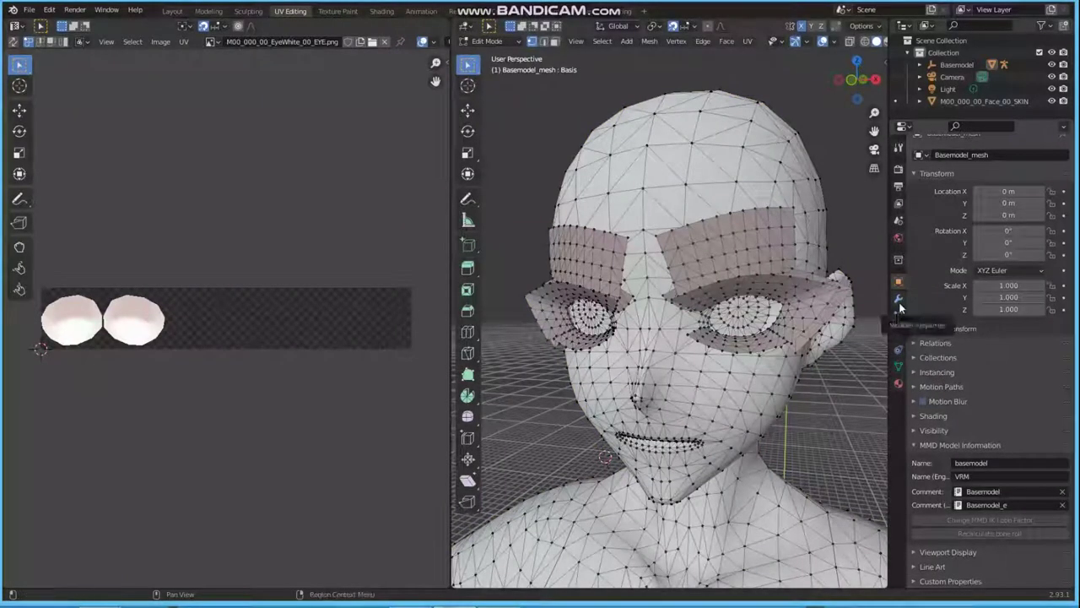
Select the Face_00_SKIN material faces and display their UVs over M00_000_00_Face_00_SKIN.png.
click(899, 365)
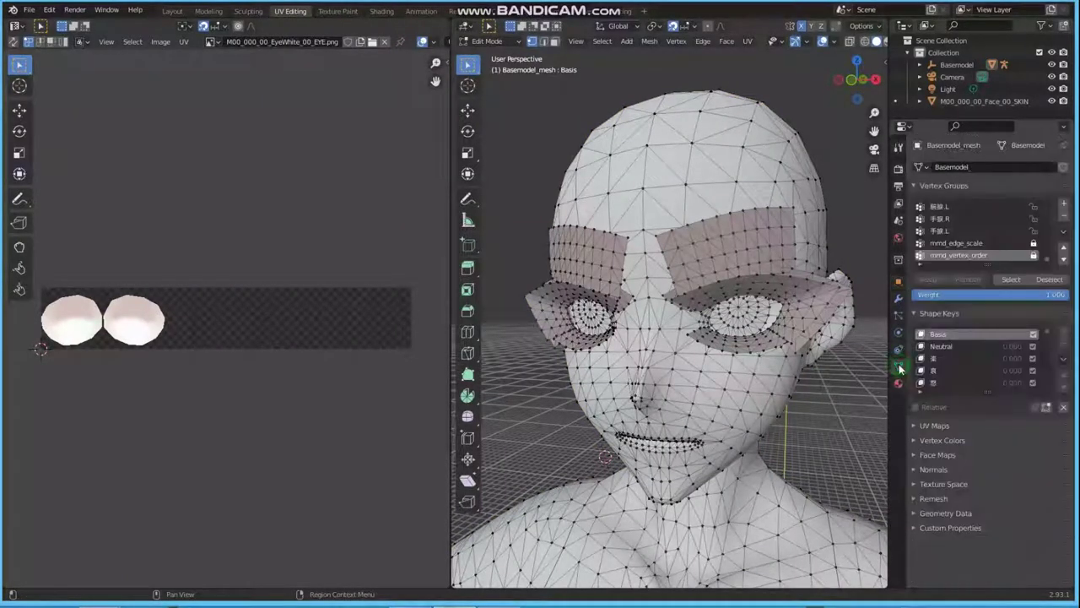
click(899, 383)
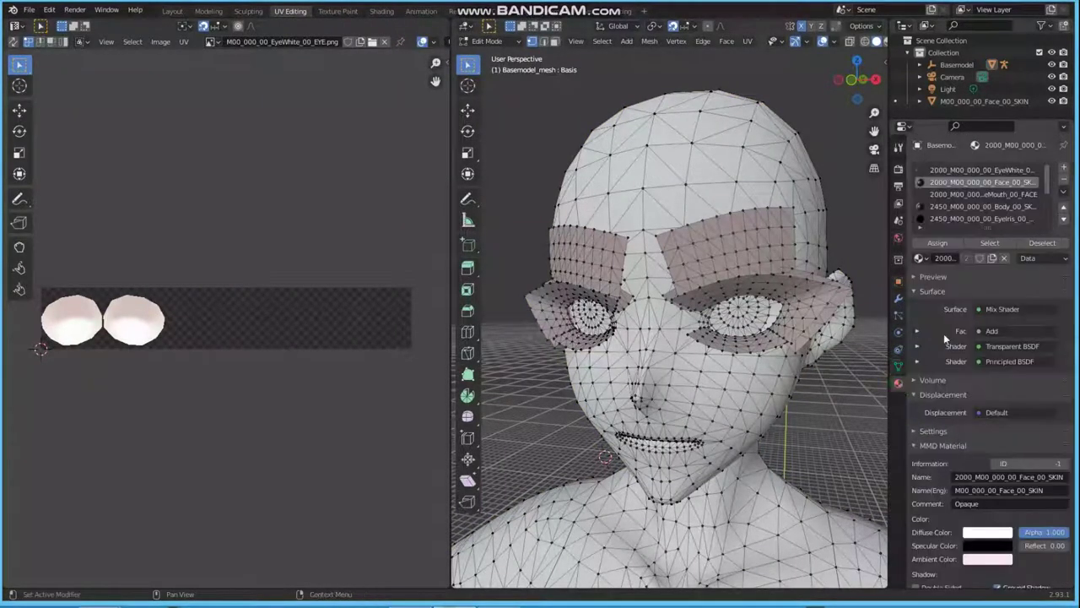
click(990, 243)
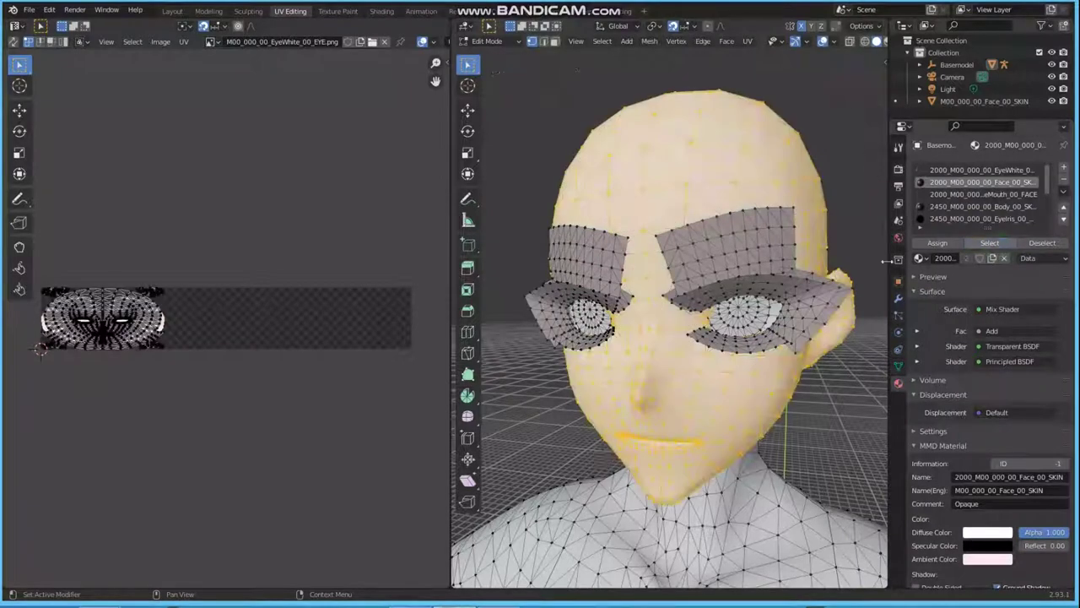
click(211, 42)
click(274, 71)
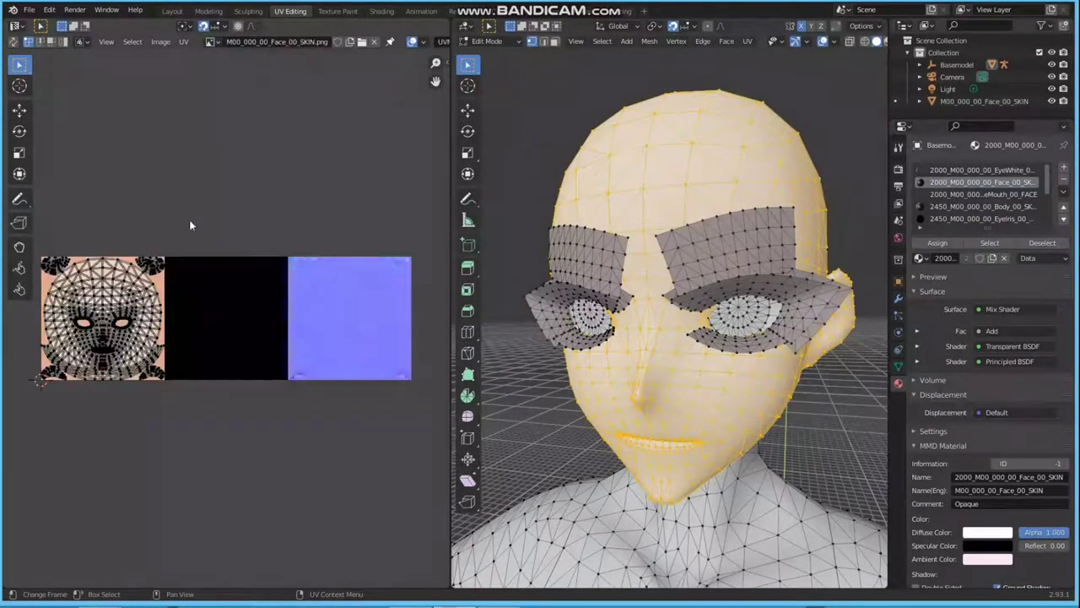
scroll(222, 285, up, 2)
middle_drag(222, 285, 304, 288)
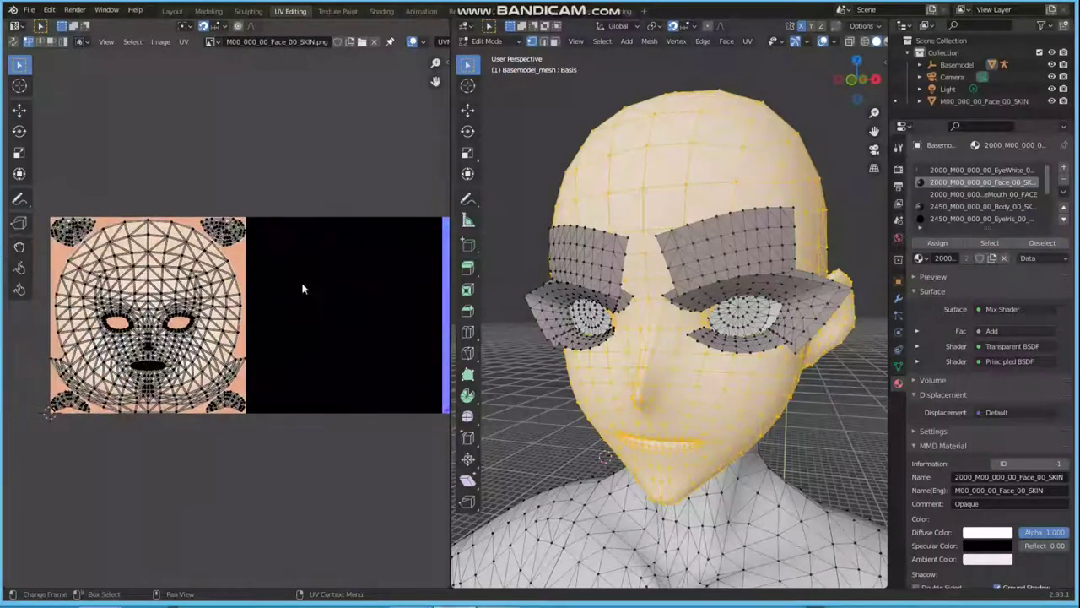
click(185, 42)
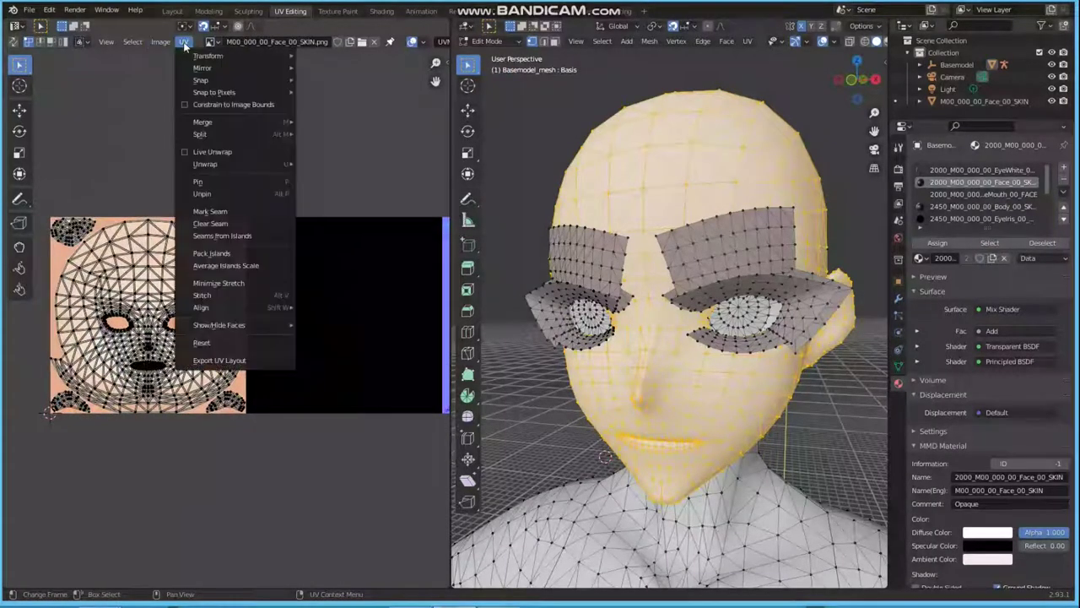
Export the face skin's UV layout, saving it over the existing face UV.png file.
click(236, 360)
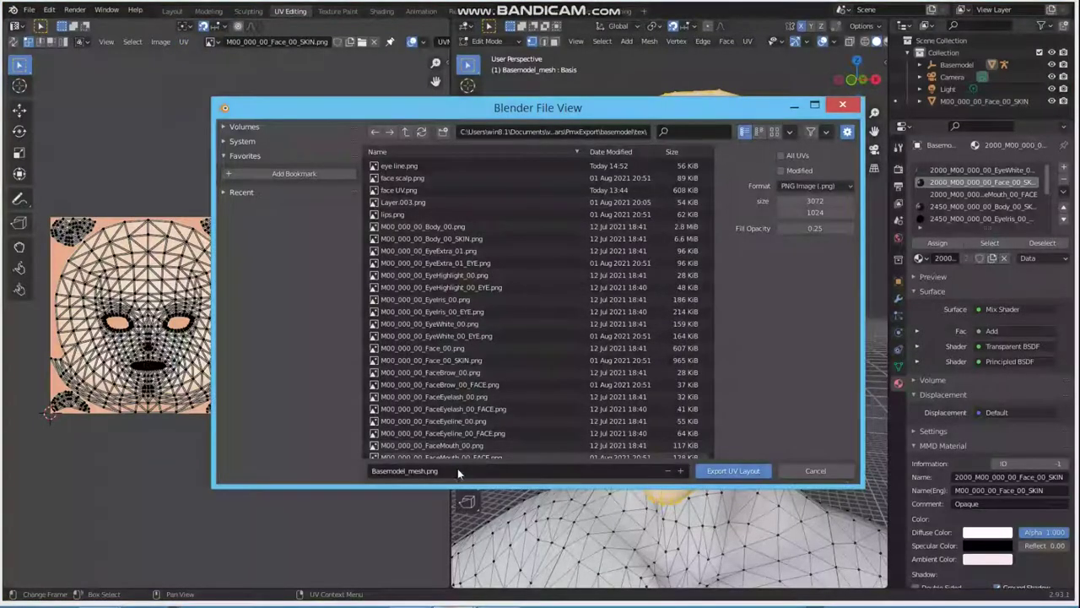
click(405, 193)
click(375, 470)
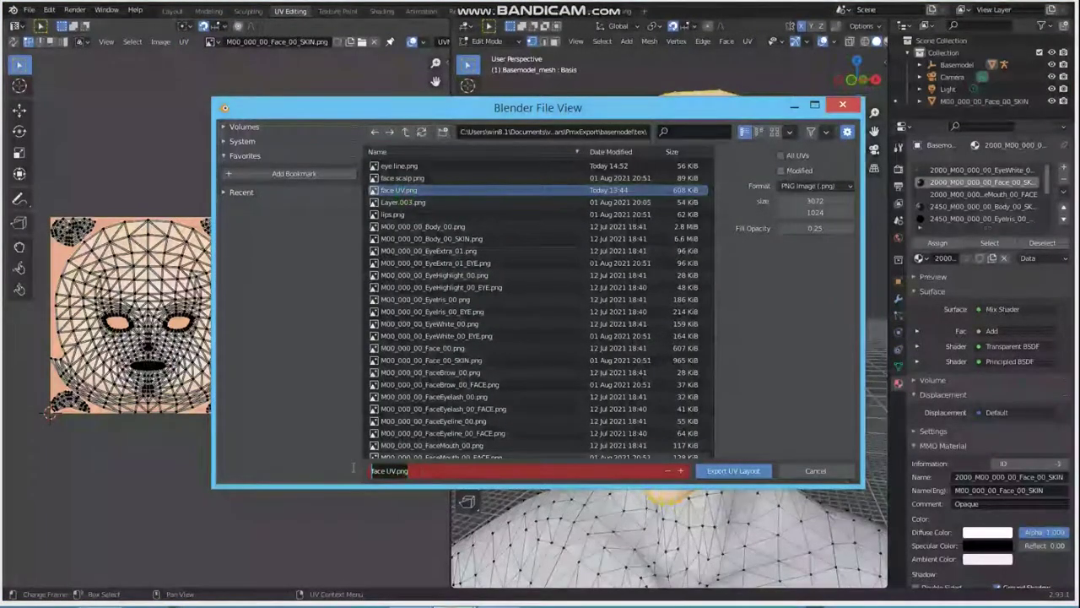
text(e)
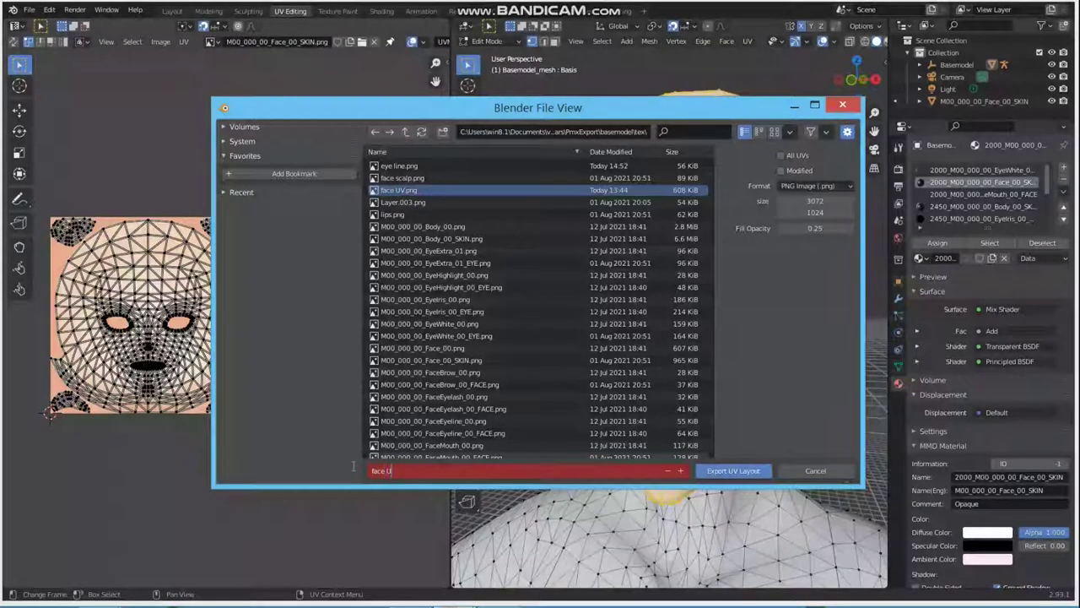
click(744, 469)
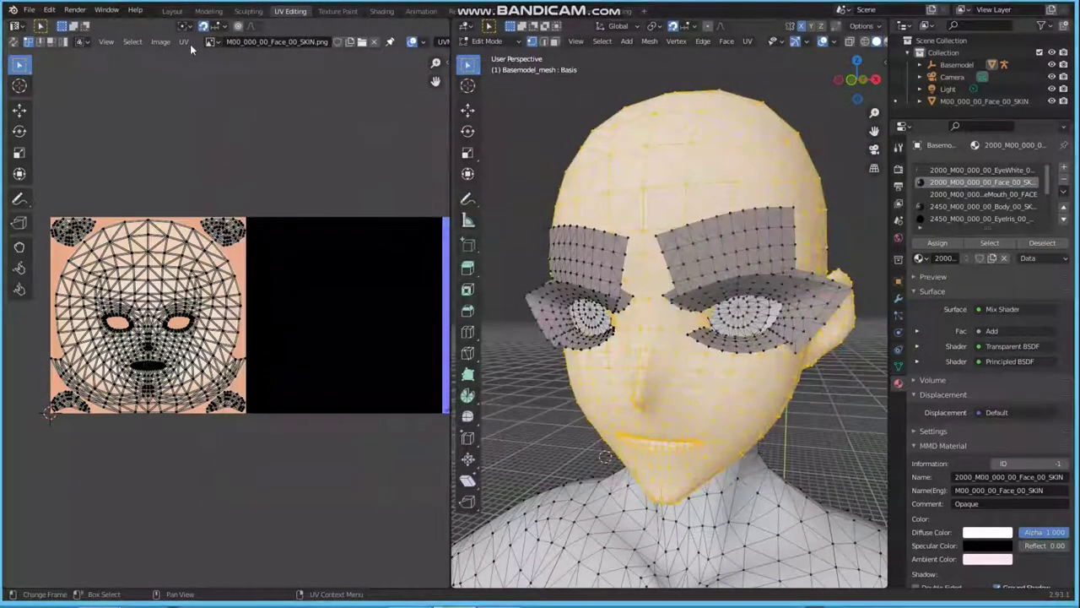
In the Texture Paint workspace, replace the UV layer's image with face UV.png.
click(344, 14)
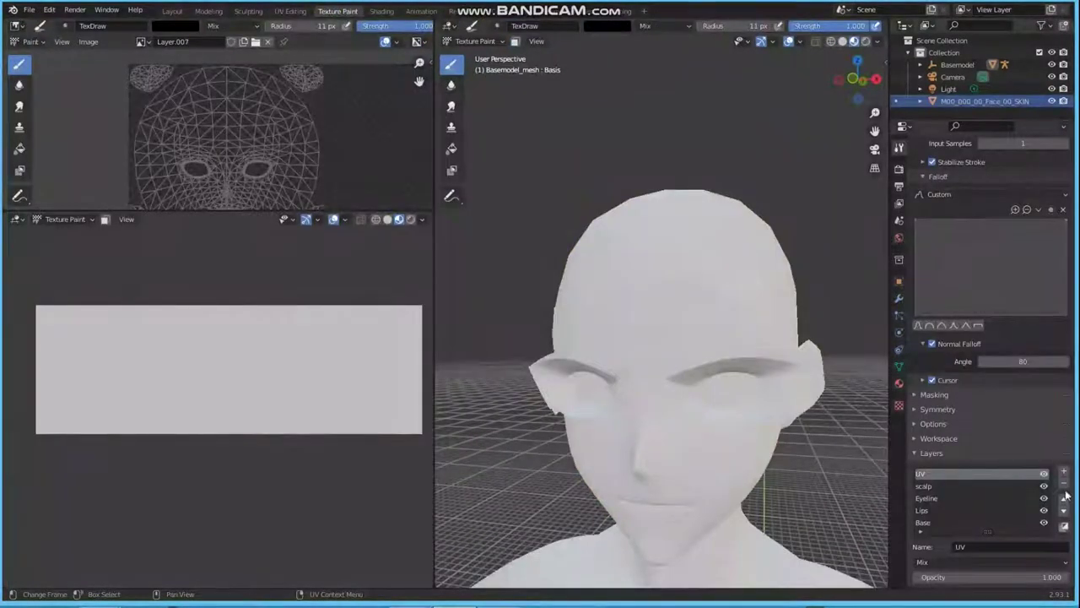
click(1001, 473)
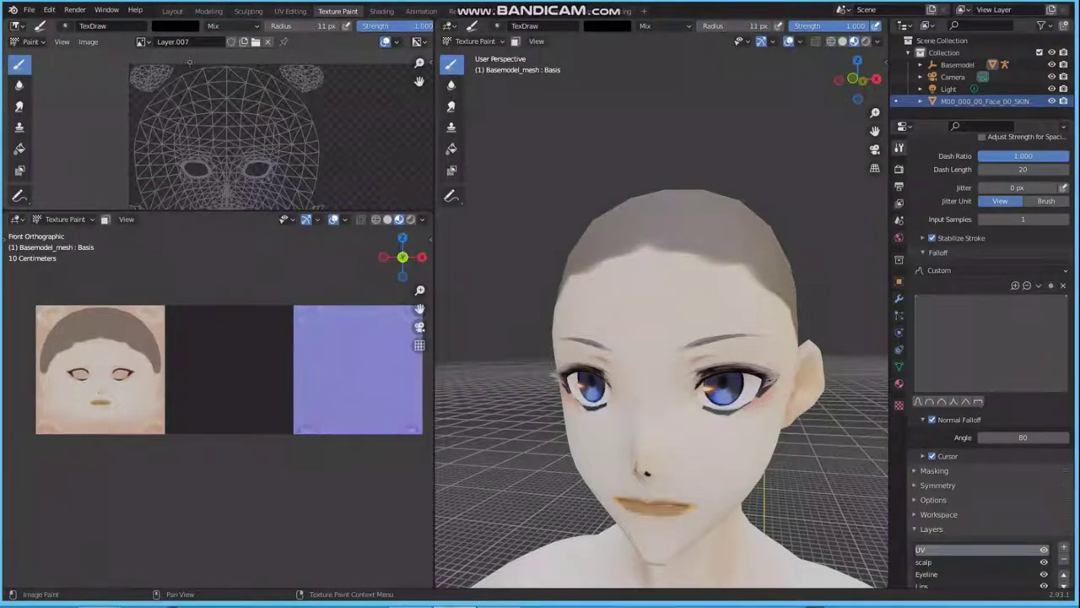
scroll(237, 101, down, 2)
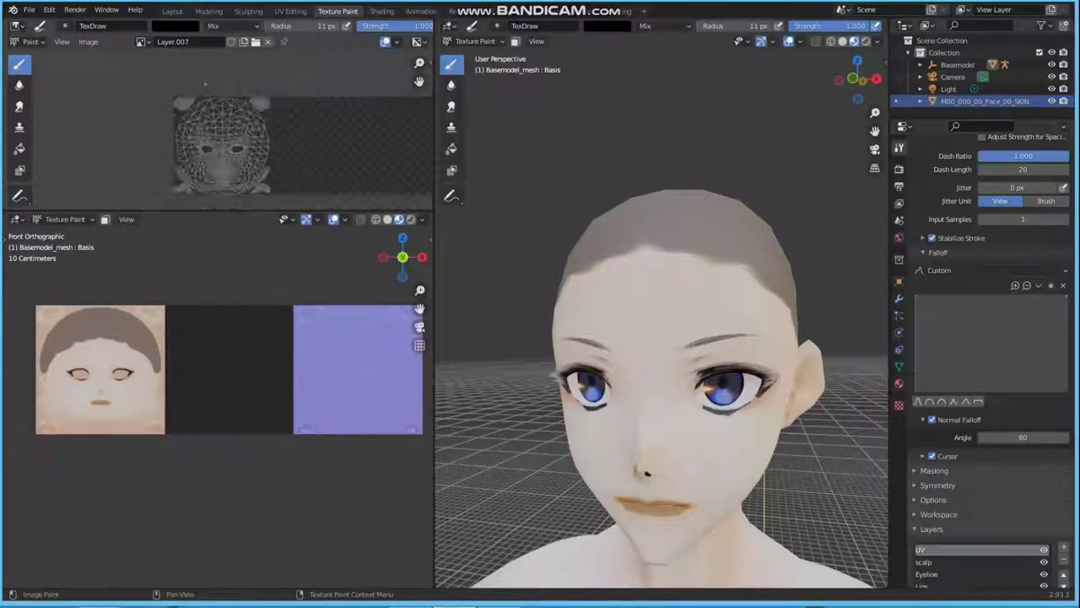
click(89, 41)
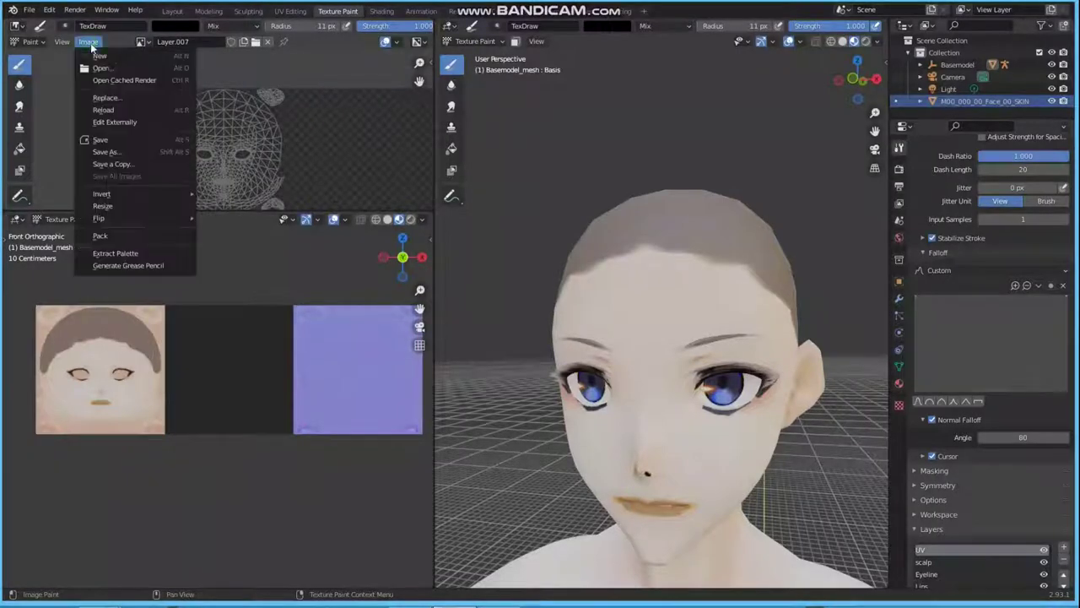
click(120, 99)
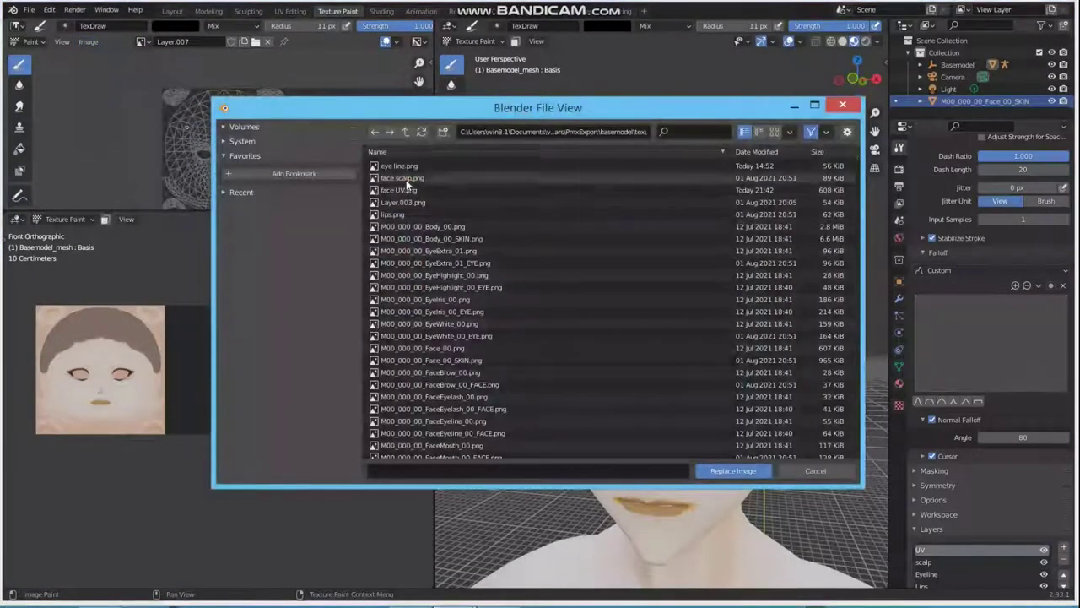
click(416, 190)
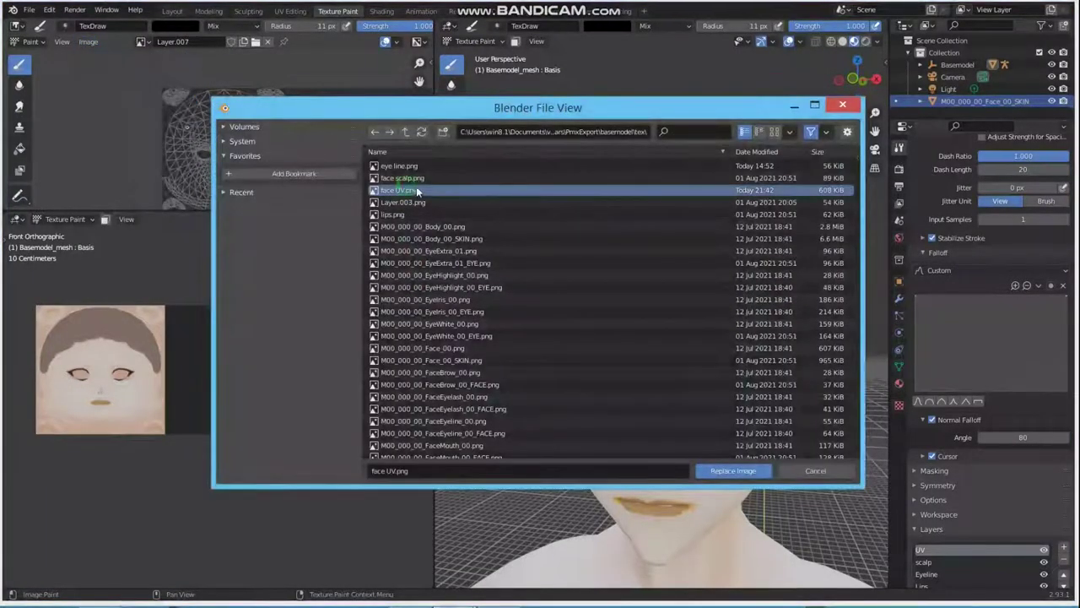
click(726, 469)
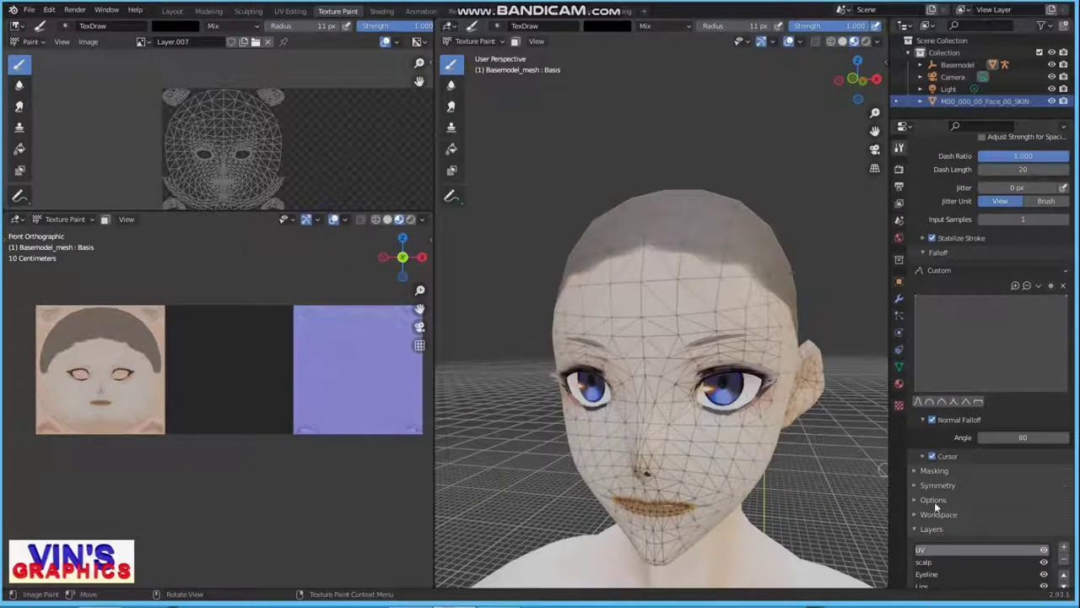
Toggle the UV layer's visibility off and back on, then make scalp the active layer.
scroll(937, 506, down, 2)
click(1044, 477)
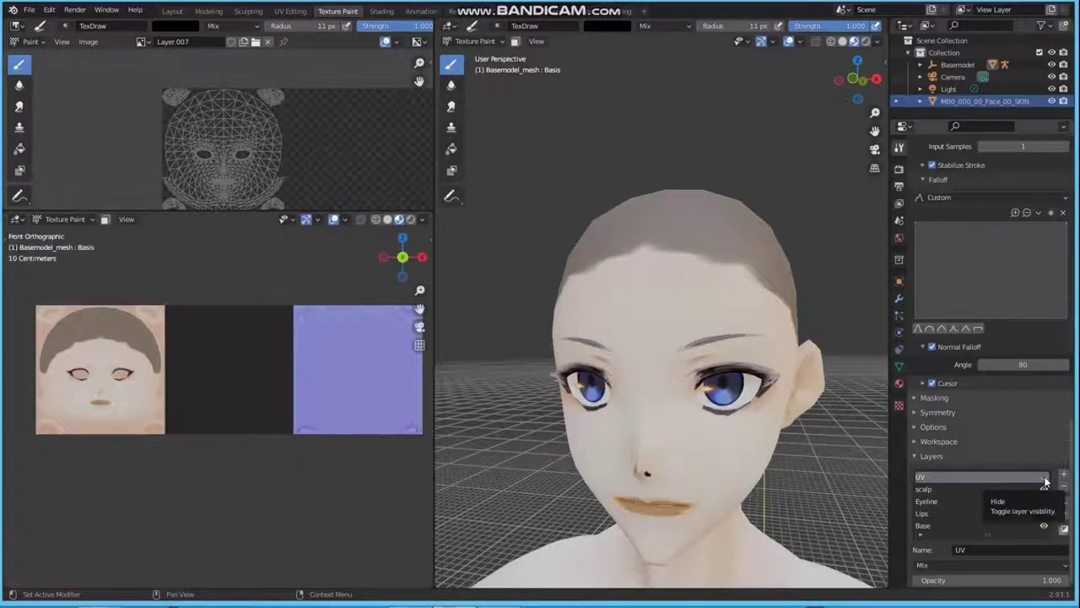
click(1043, 479)
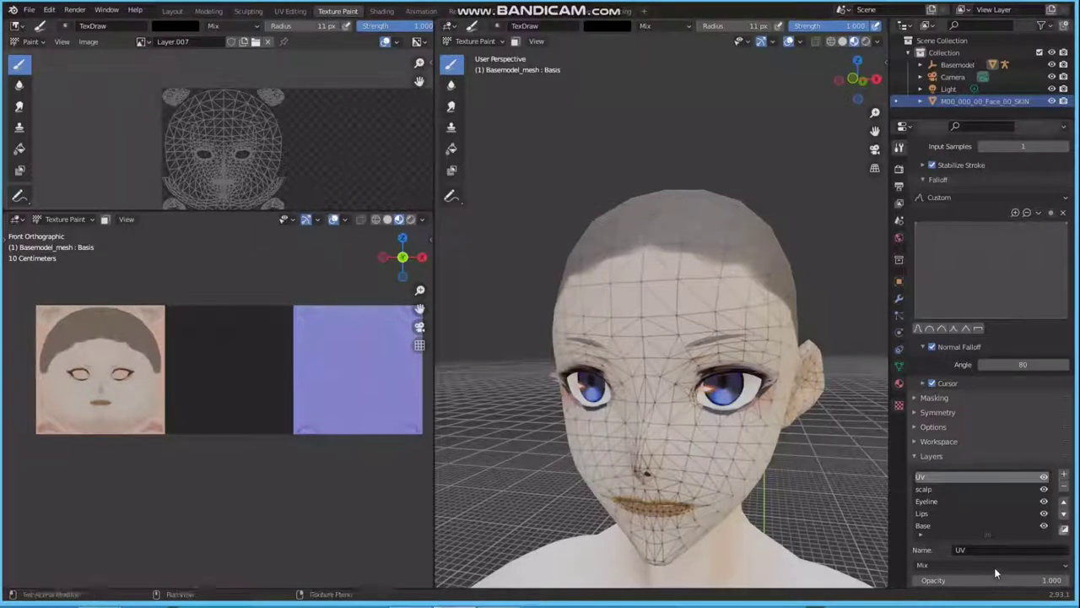
click(924, 489)
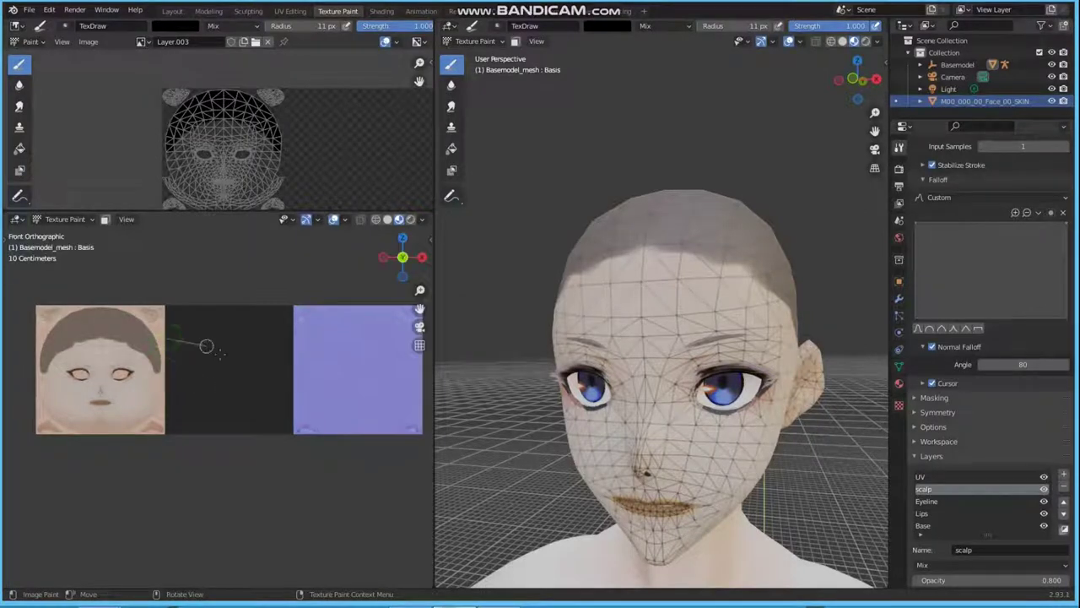
Select the Face_00_SKIN object and switch it into Texture Paint mode.
click(481, 41)
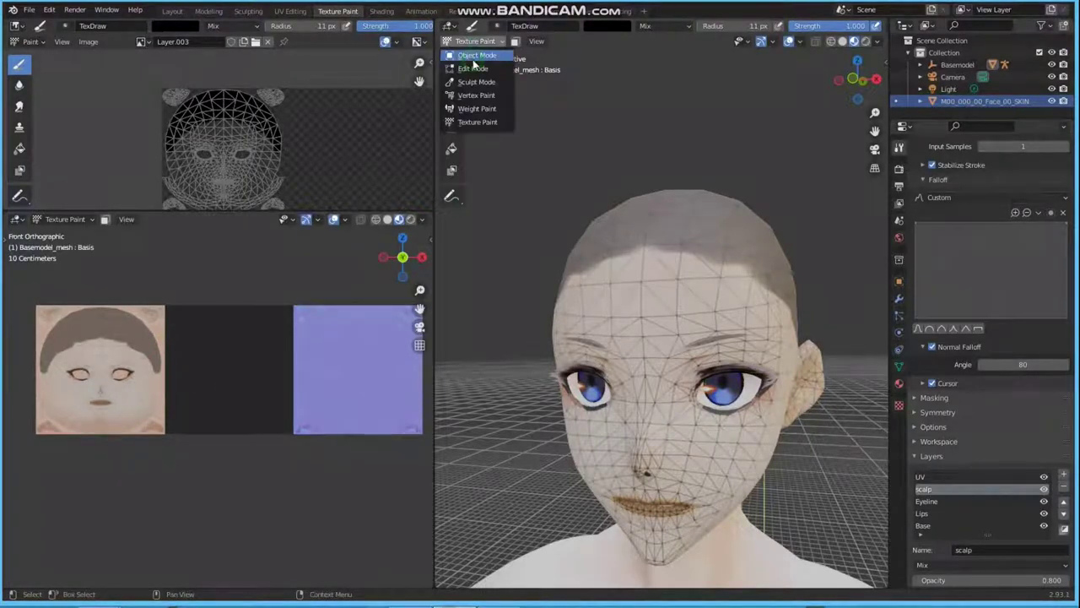
click(485, 55)
click(937, 102)
click(476, 41)
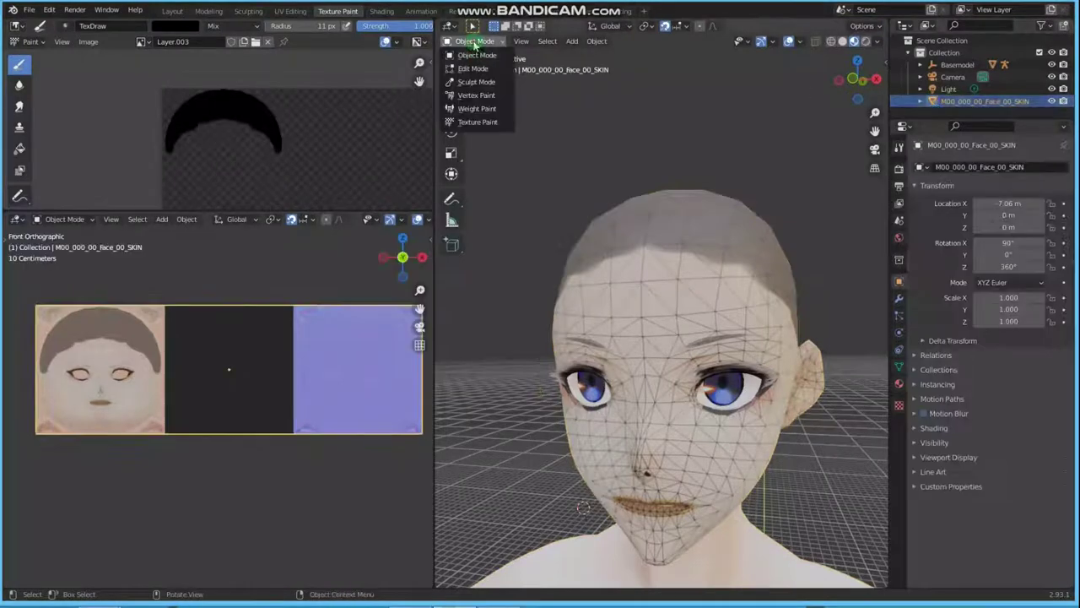
click(481, 115)
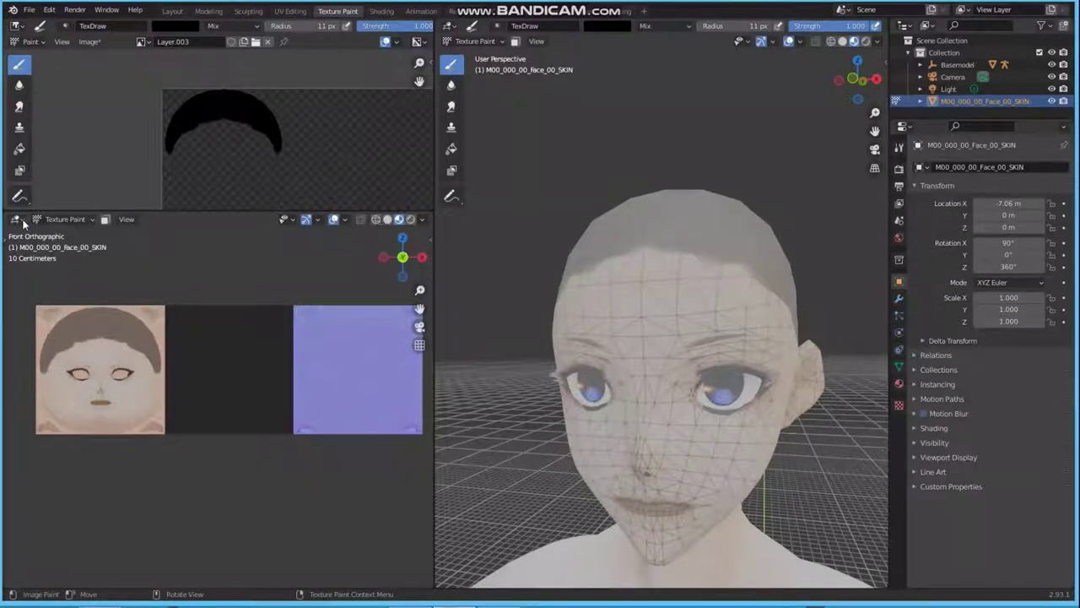
Enable X-mirrored painting in the lower editor's tool settings, undoing a test stroke.
click(422, 220)
click(123, 219)
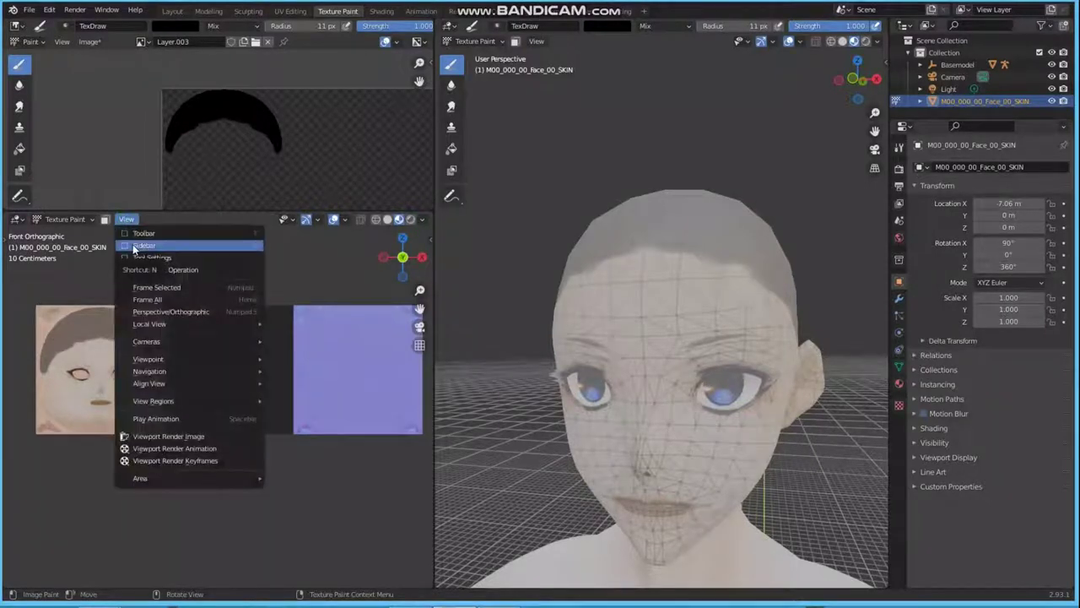
click(139, 256)
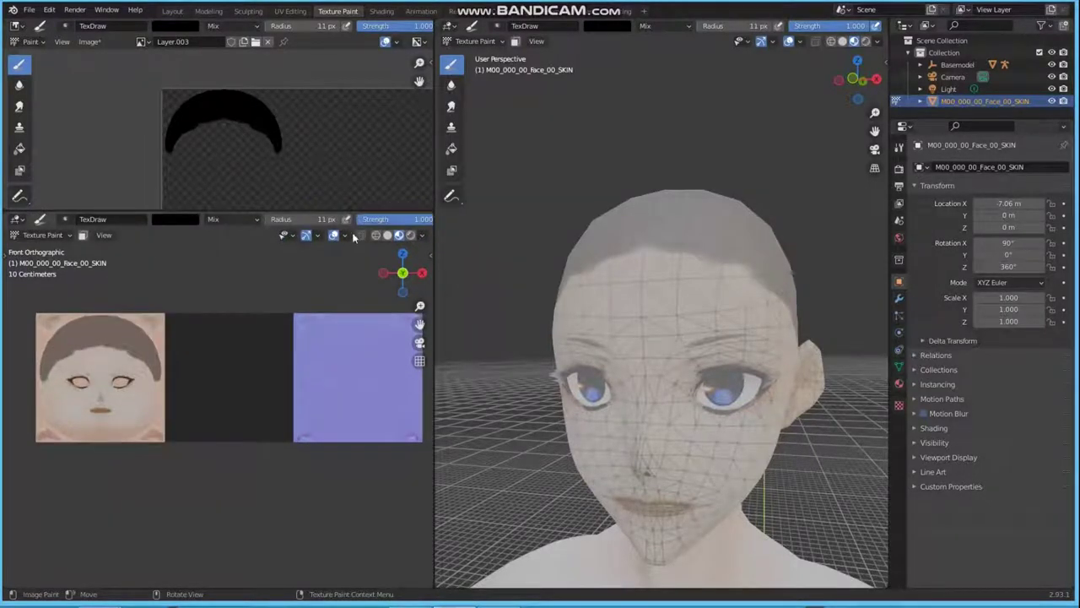
scroll(257, 219, down, 6)
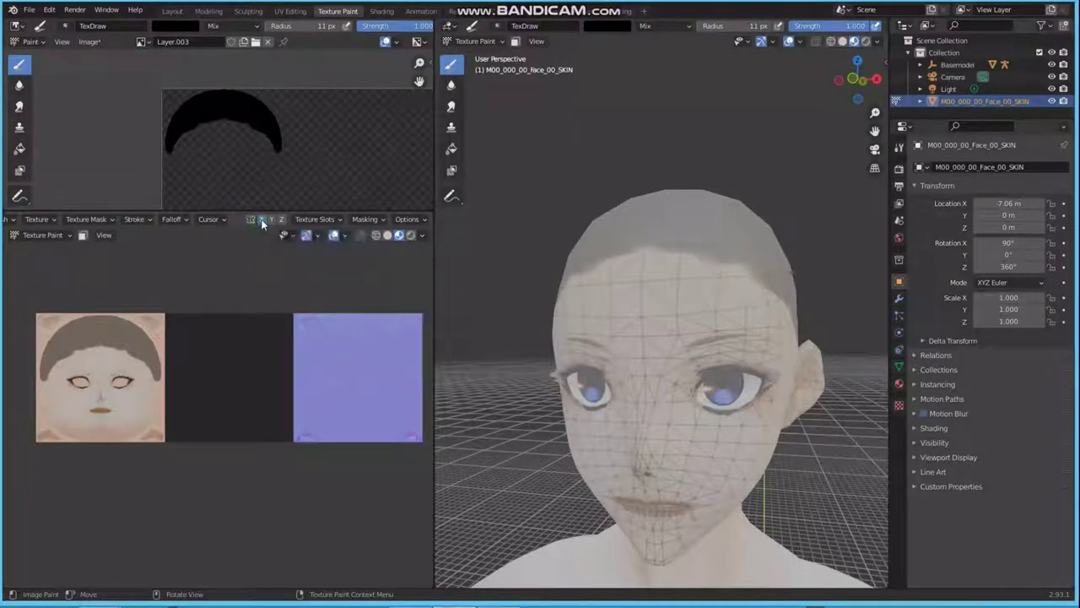
click(262, 221)
drag(123, 317, 174, 408)
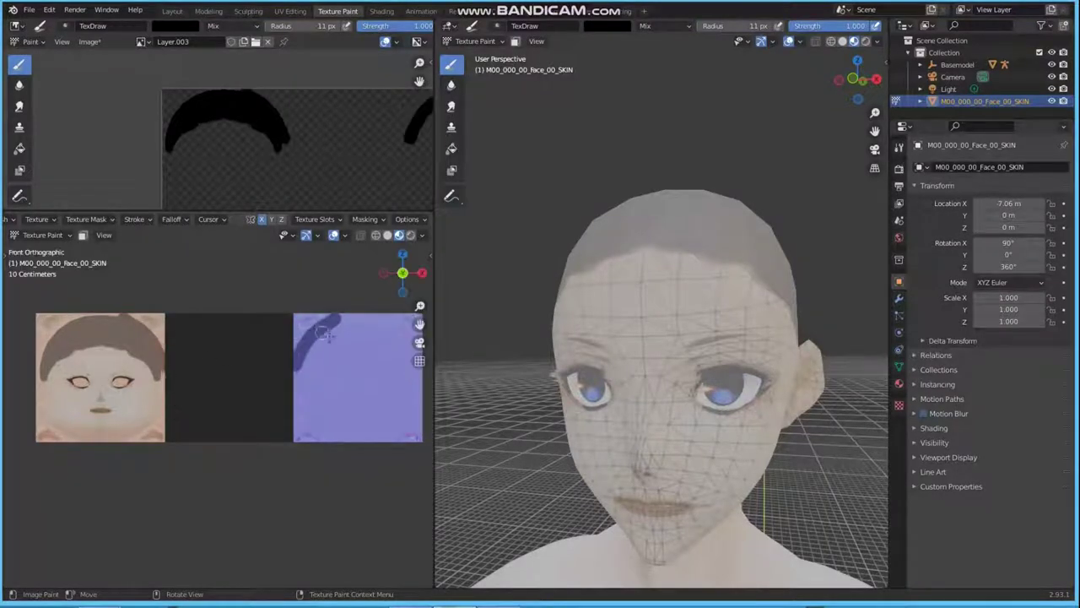
scroll(333, 138, down, 2)
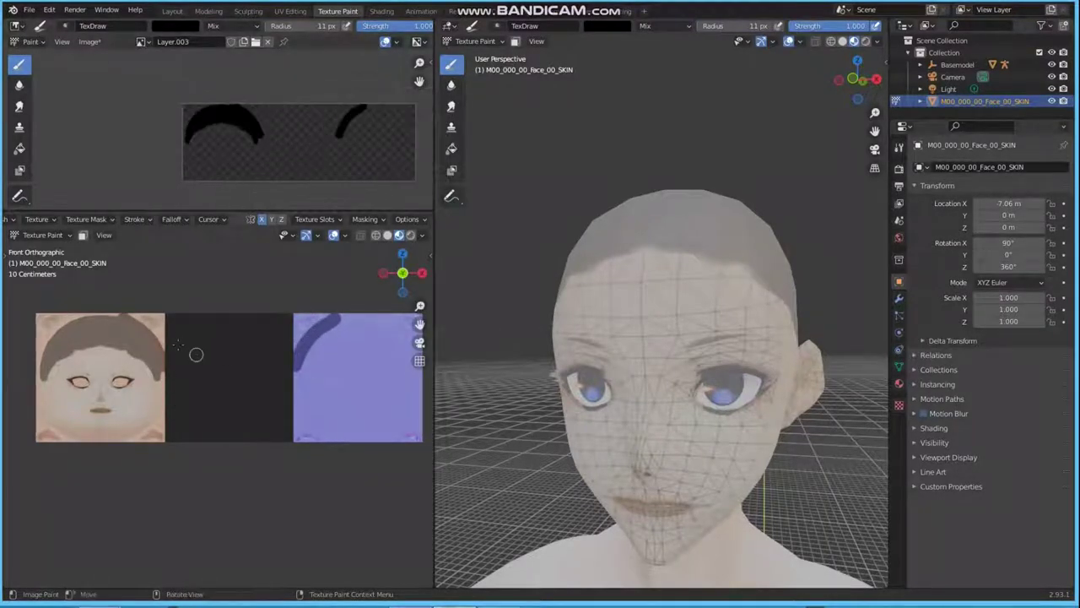
key(ctrl+z)
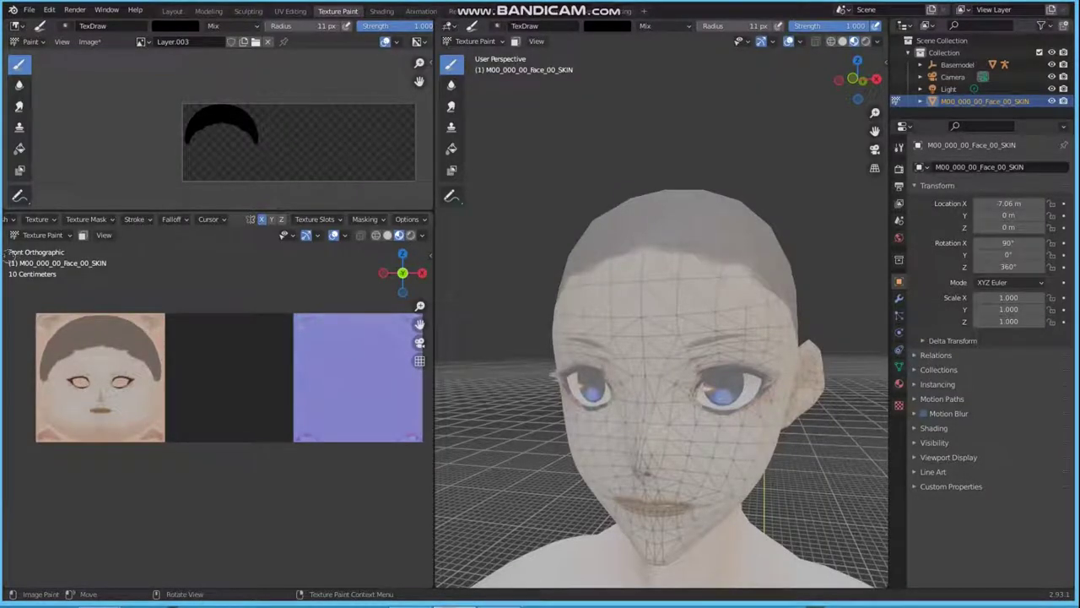
click(9, 255)
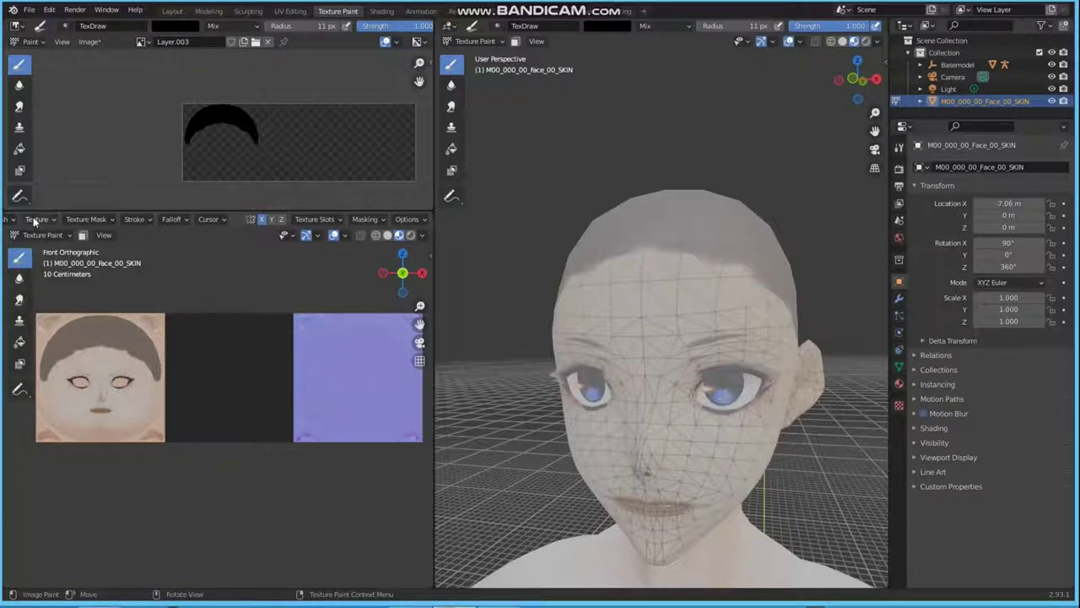
Switch the lower view to Object Mode and zoom in on the face plane.
click(42, 234)
click(51, 245)
scroll(82, 376, up, 2)
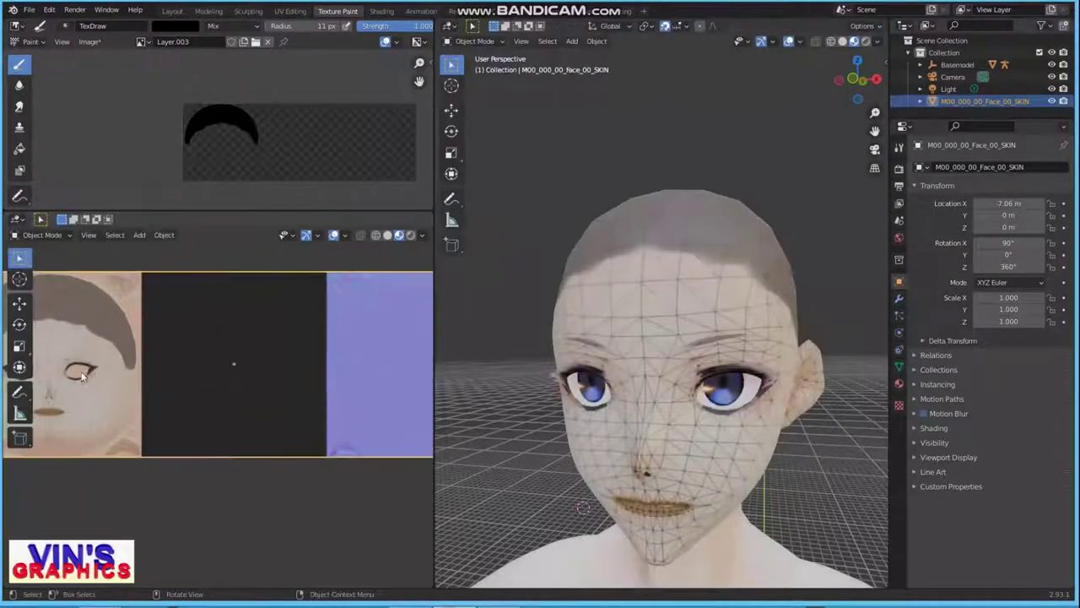
scroll(185, 355, down, 2)
shift+middle_drag(301, 332, 376, 368)
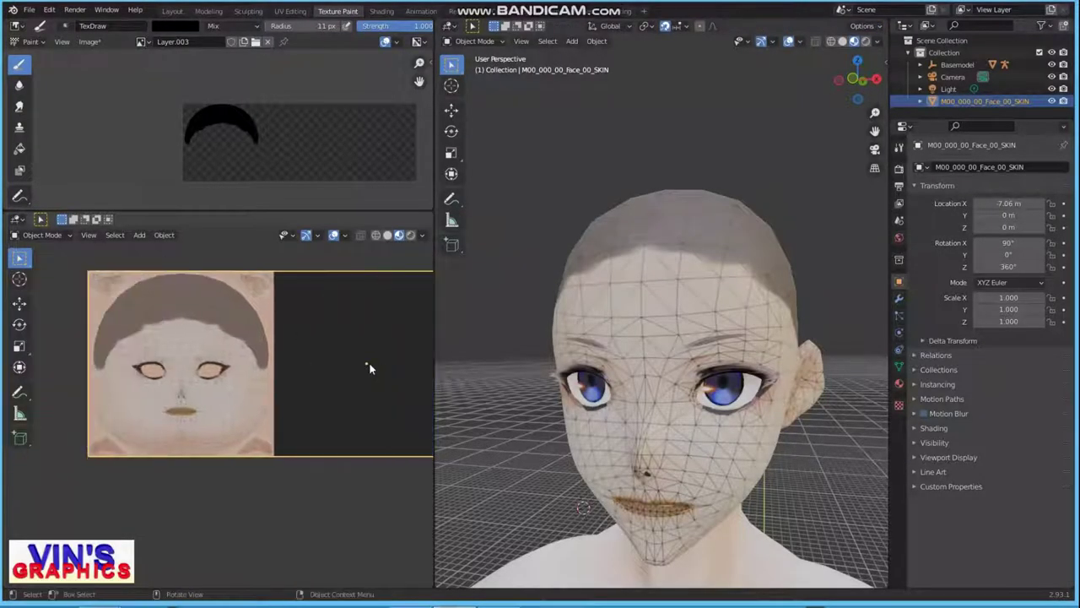
scroll(197, 364, up, 2)
scroll(125, 332, up, 2)
scroll(219, 340, up, 2)
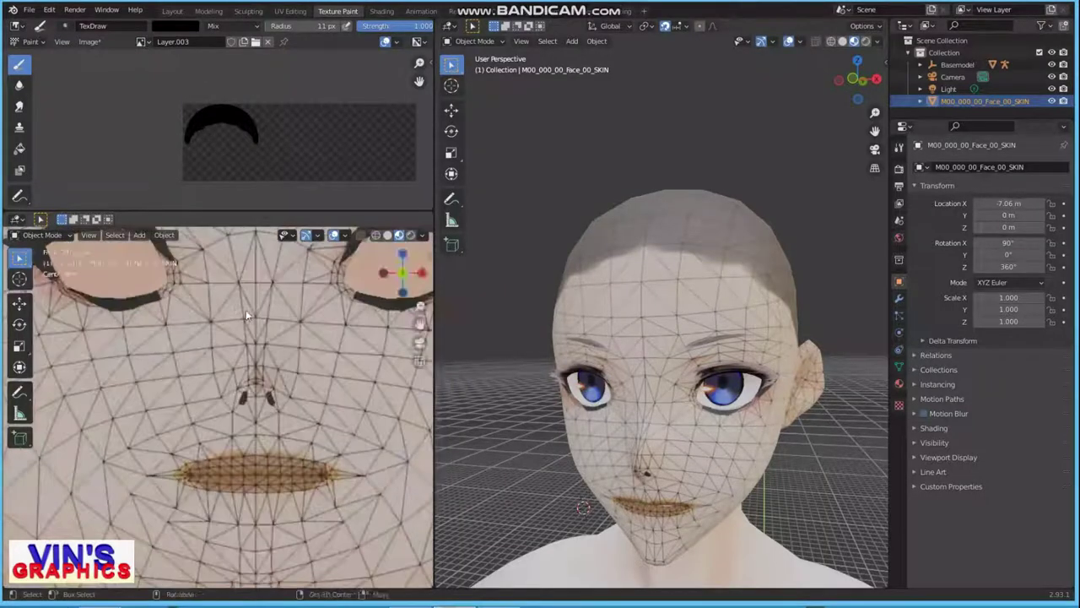
scroll(246, 310, up, 2)
scroll(240, 369, up, 2)
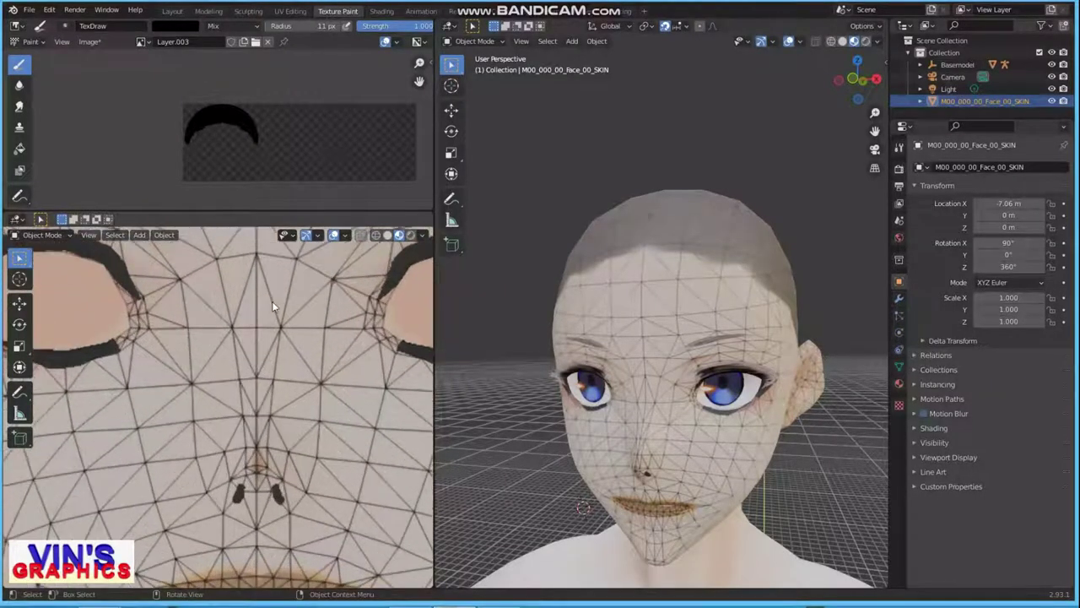
scroll(253, 302, up, 2)
scroll(245, 337, up, 2)
scroll(262, 304, up, 2)
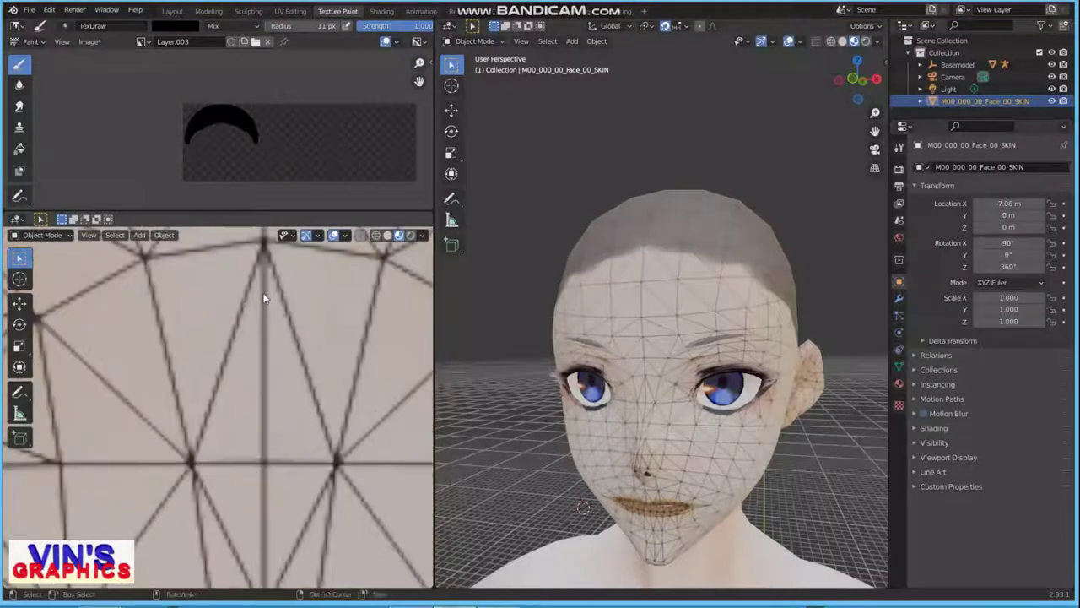
scroll(267, 299, up, 2)
Place the 3D cursor on the face-plane vertex between the eyes.
click(19, 280)
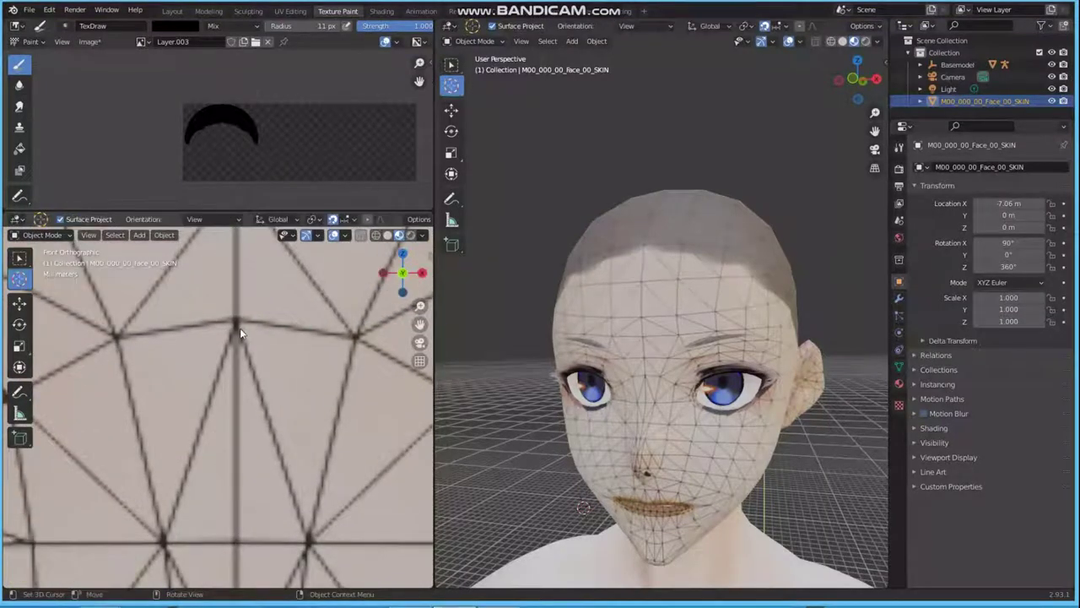
scroll(238, 316, up, 2)
scroll(228, 371, up, 2)
scroll(228, 355, up, 2)
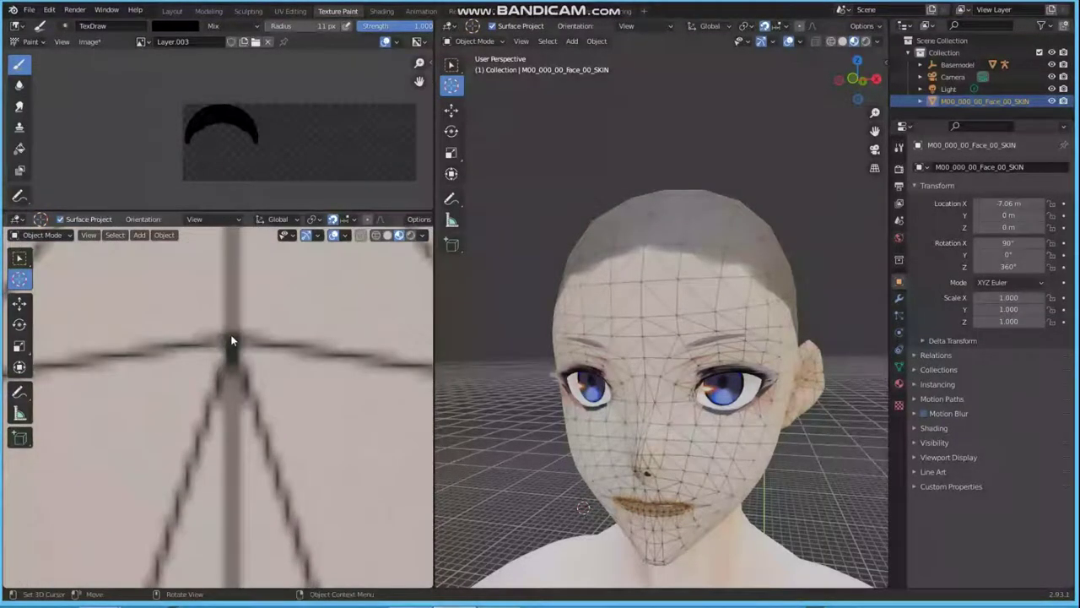
click(232, 342)
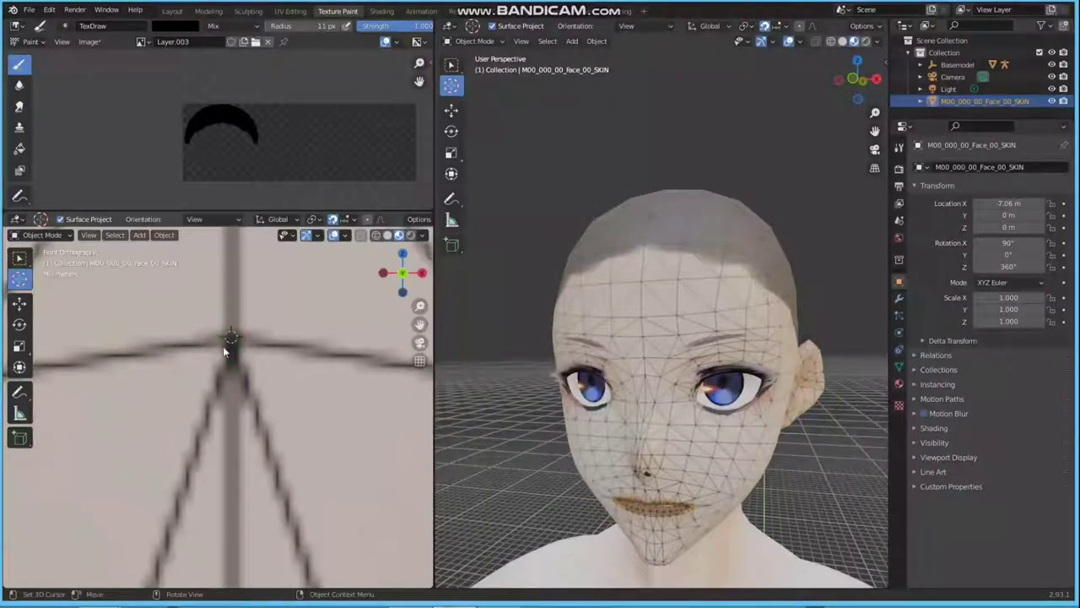
scroll(229, 327, down, 3)
scroll(233, 326, down, 3)
scroll(240, 355, down, 3)
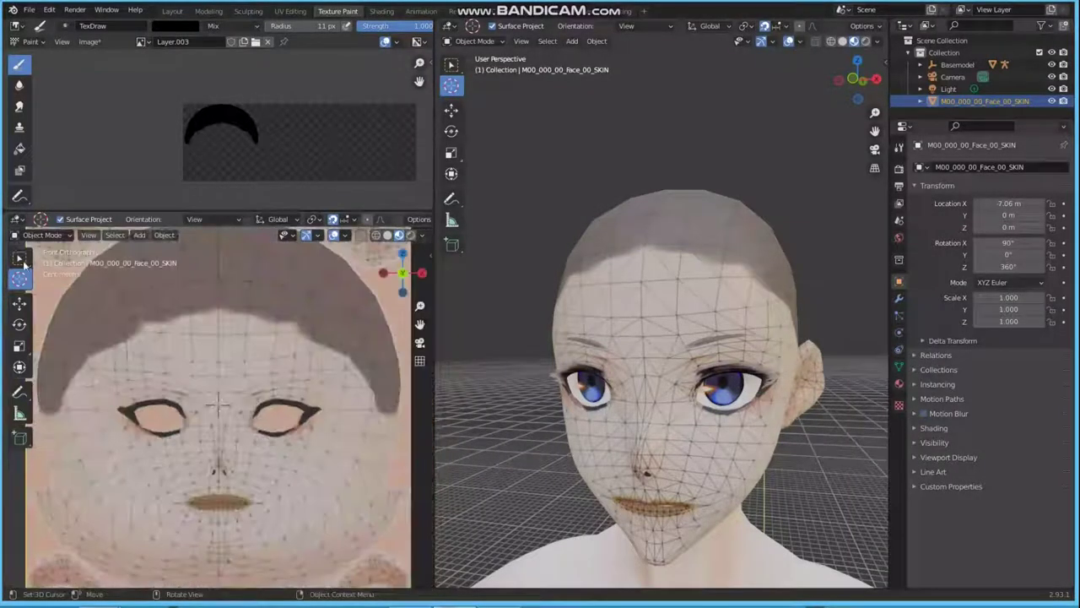
scroll(246, 377, down, 1)
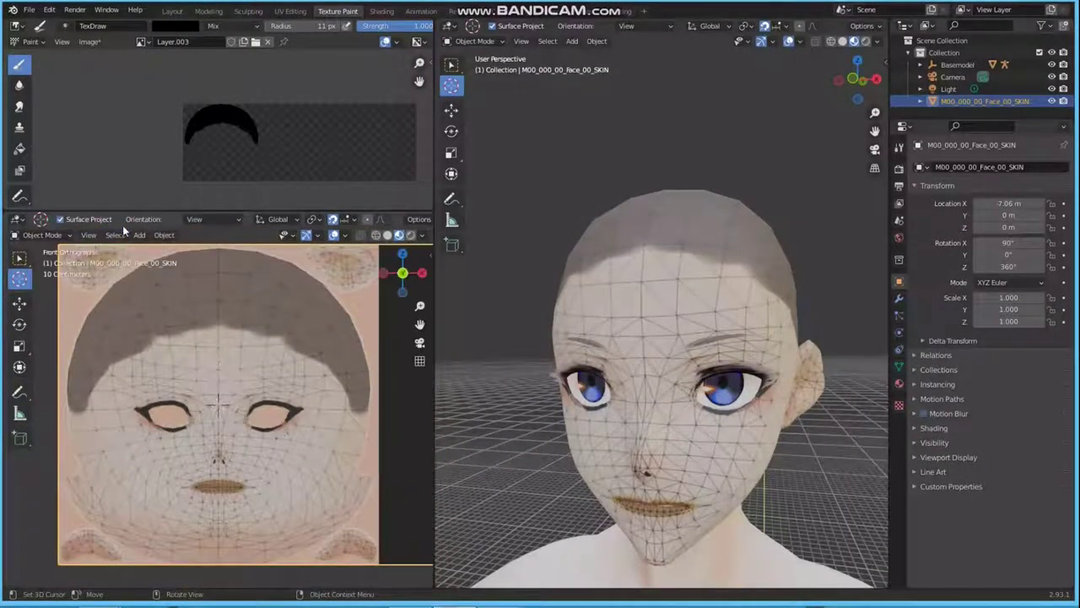
Set the face plane's origin to the 3D cursor, check it in front view, and reselect Select Box.
click(165, 235)
mouse_move(183, 262)
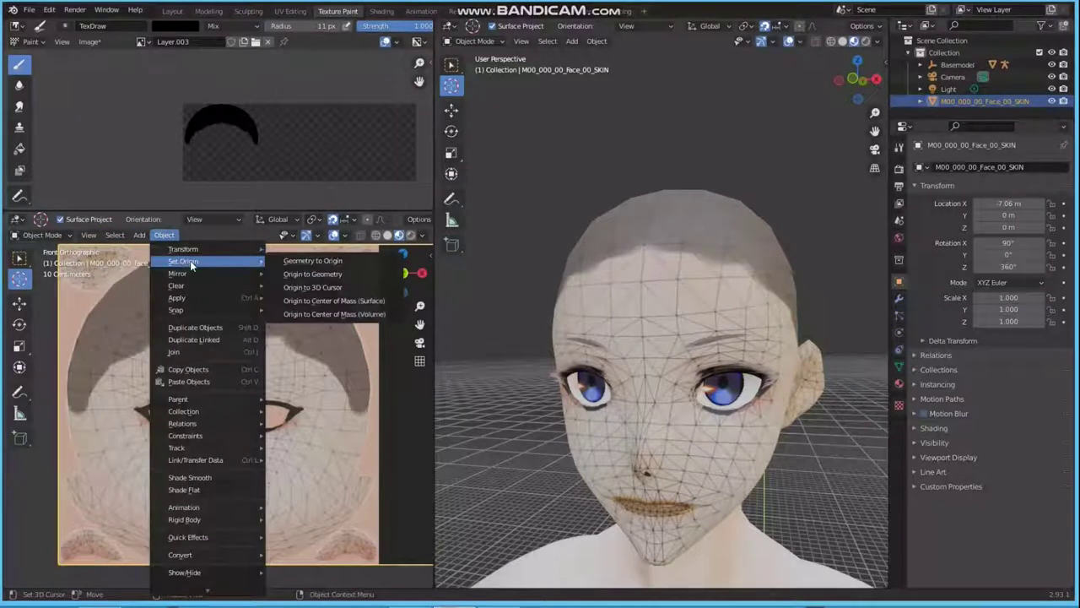
click(313, 288)
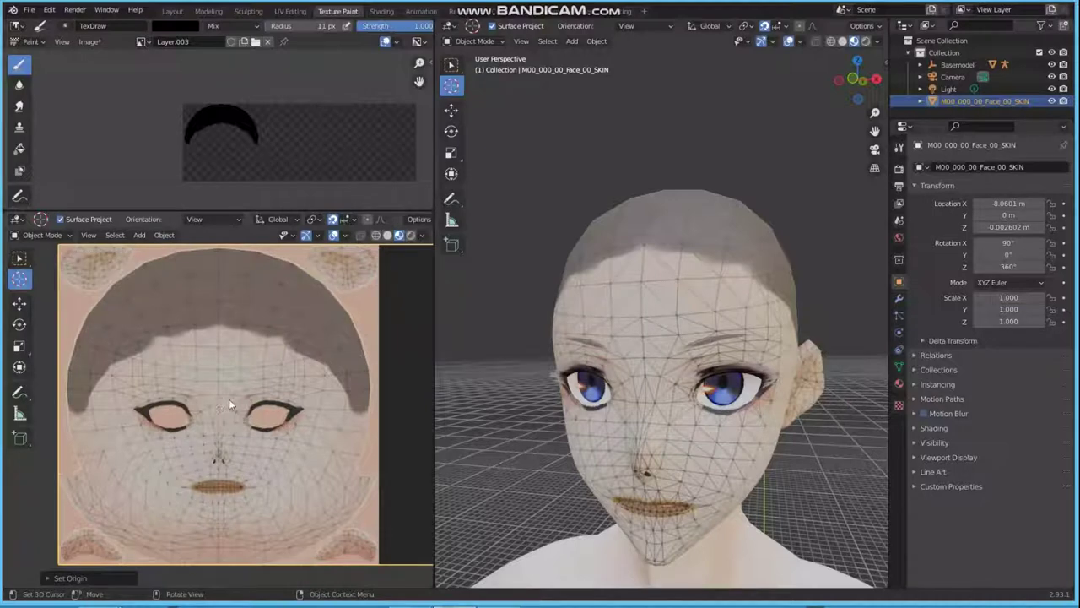
key(KP_1)
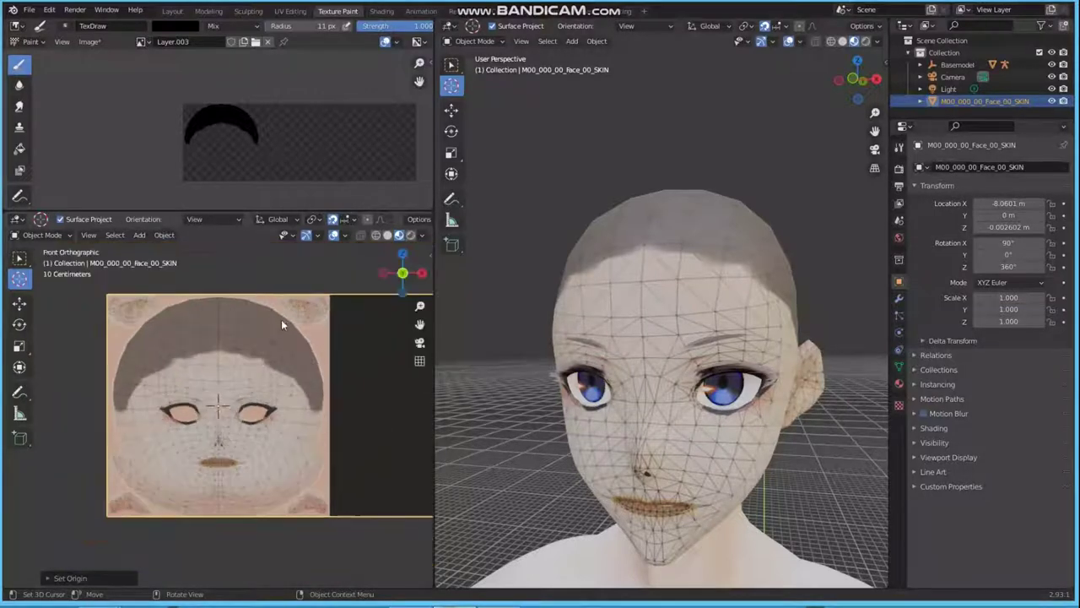
key(g)
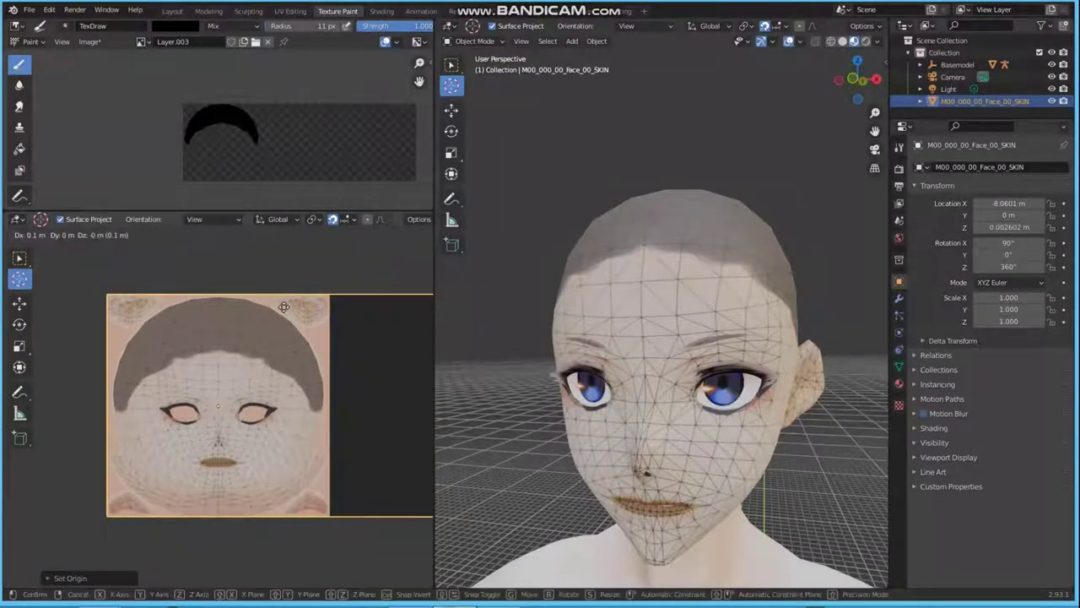
click(284, 306)
click(23, 260)
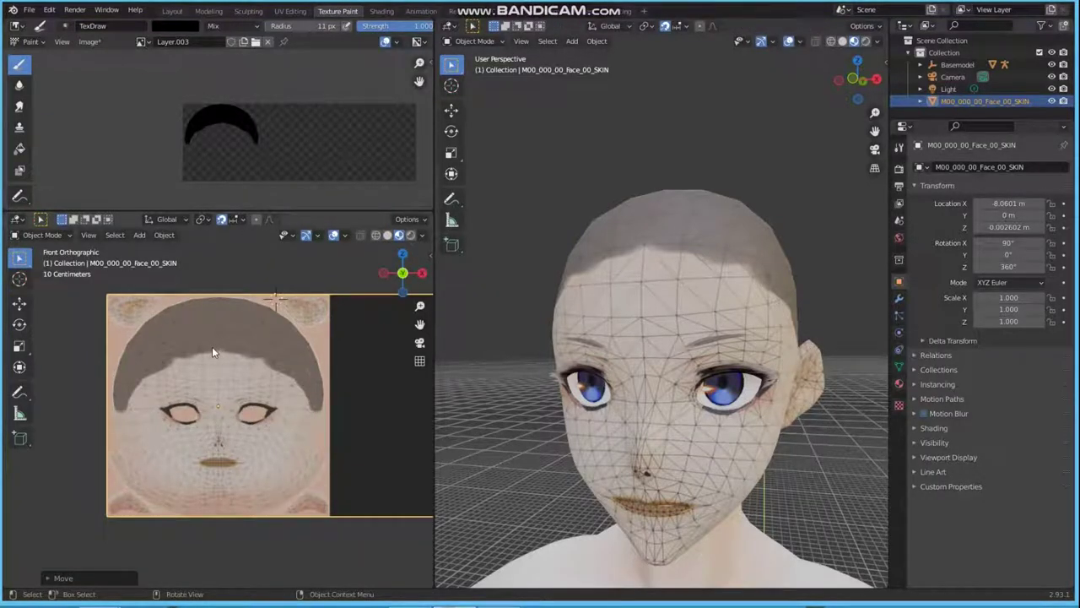
scroll(212, 346, down, 3)
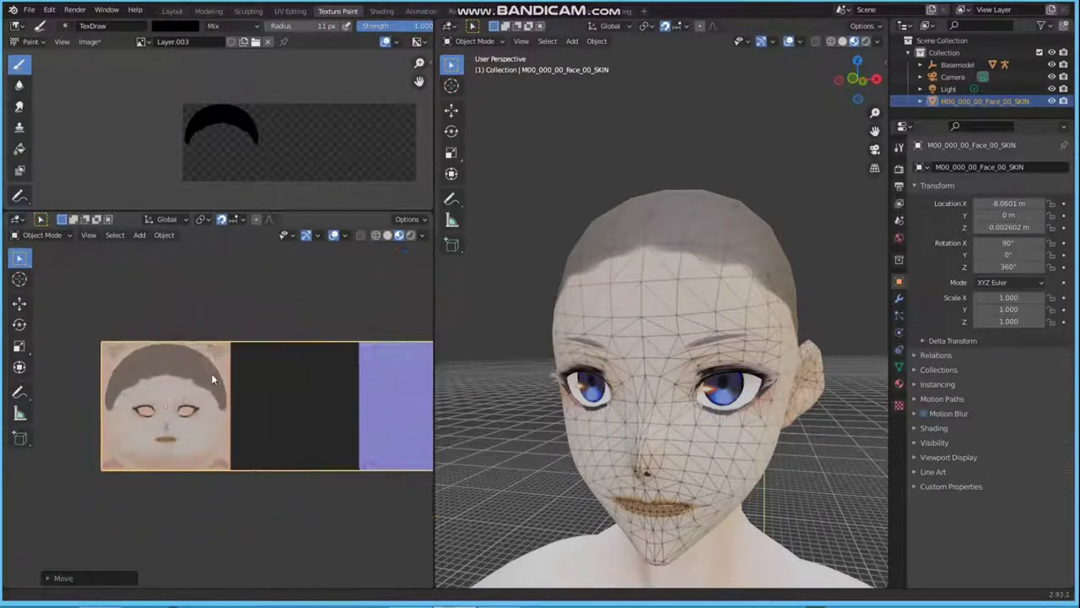
scroll(211, 373, down, 1)
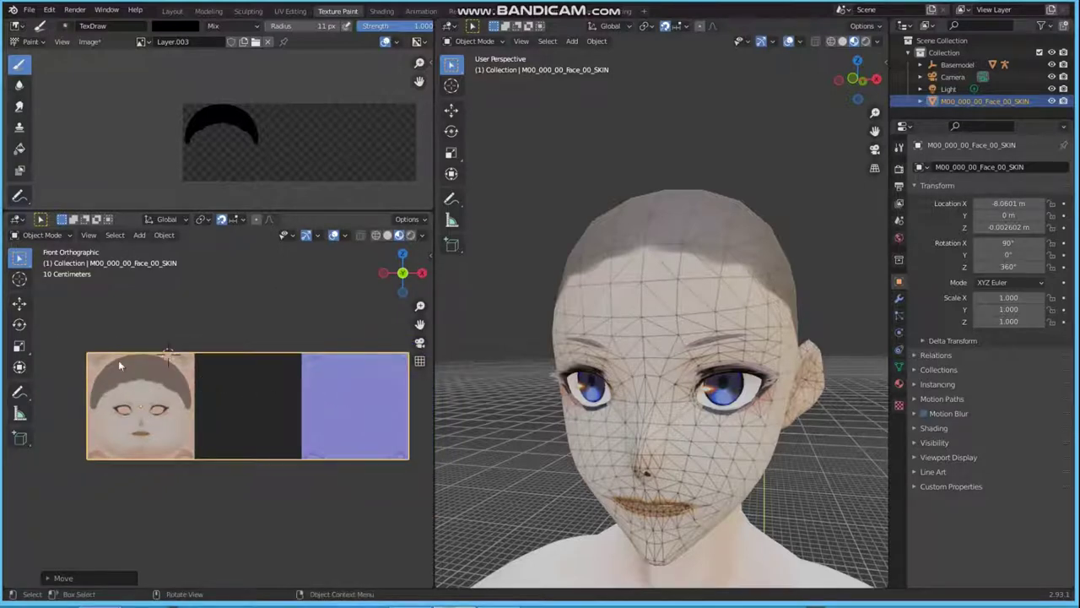
scroll(126, 367, up, 1)
right_click(189, 379)
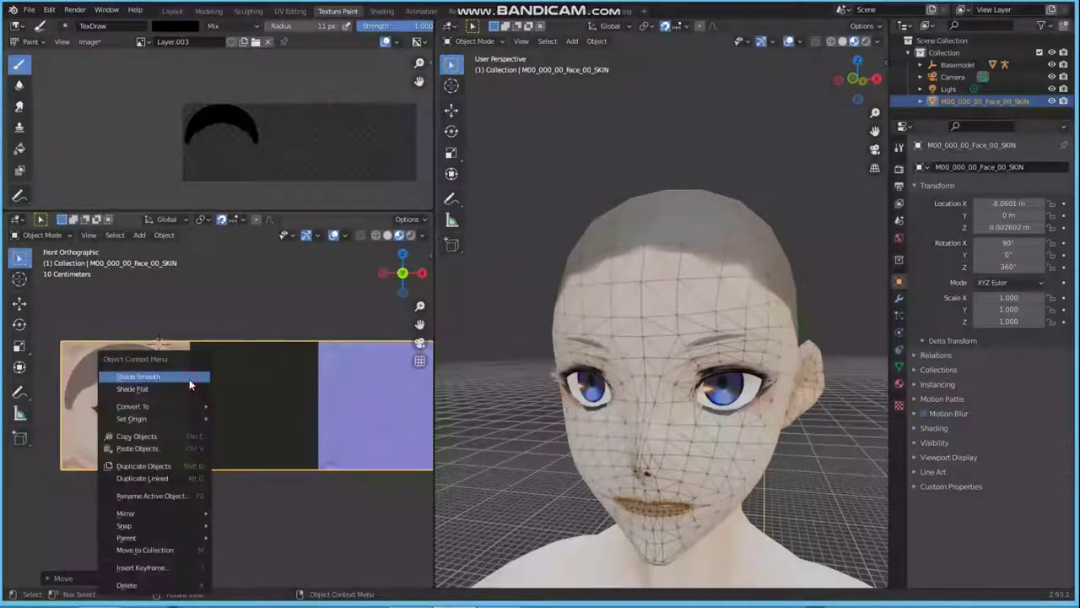
Subdivide the face plane in Edit Mode with 5 cuts.
click(243, 315)
click(42, 235)
click(48, 264)
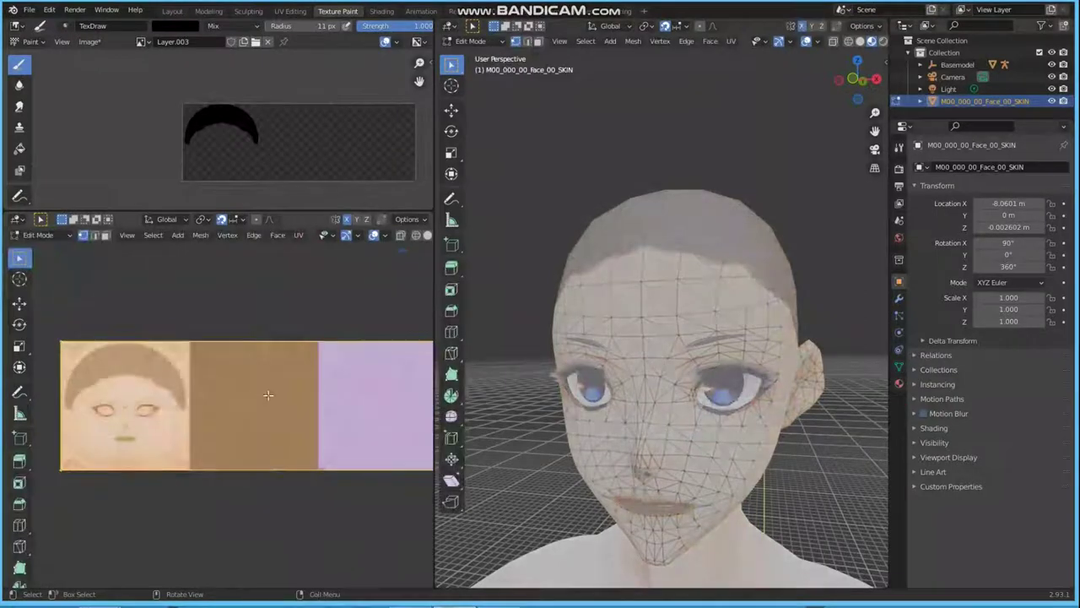
right_click(233, 335)
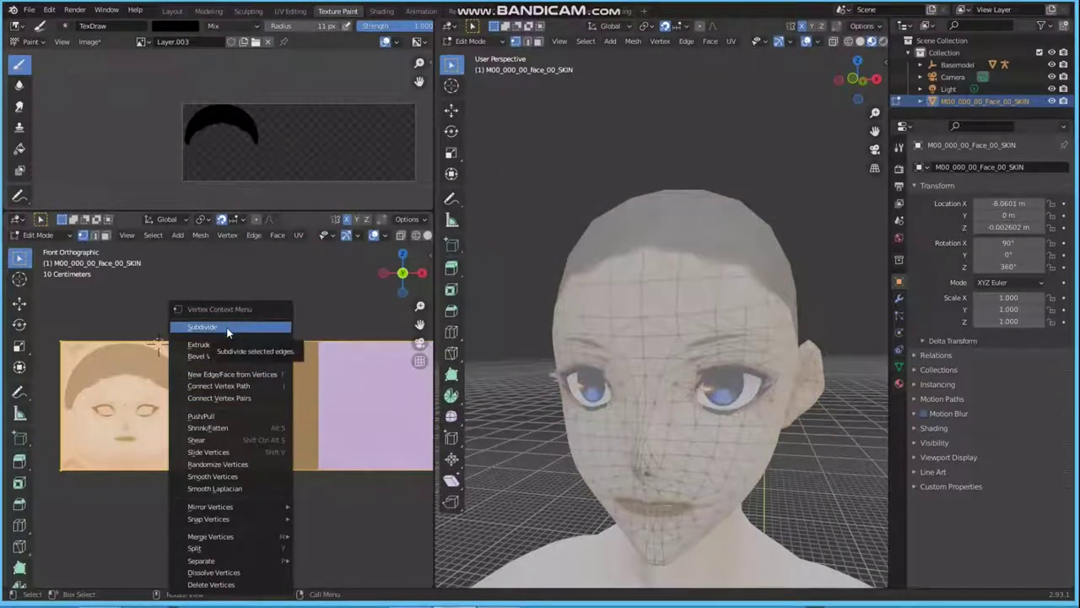
click(226, 329)
click(85, 576)
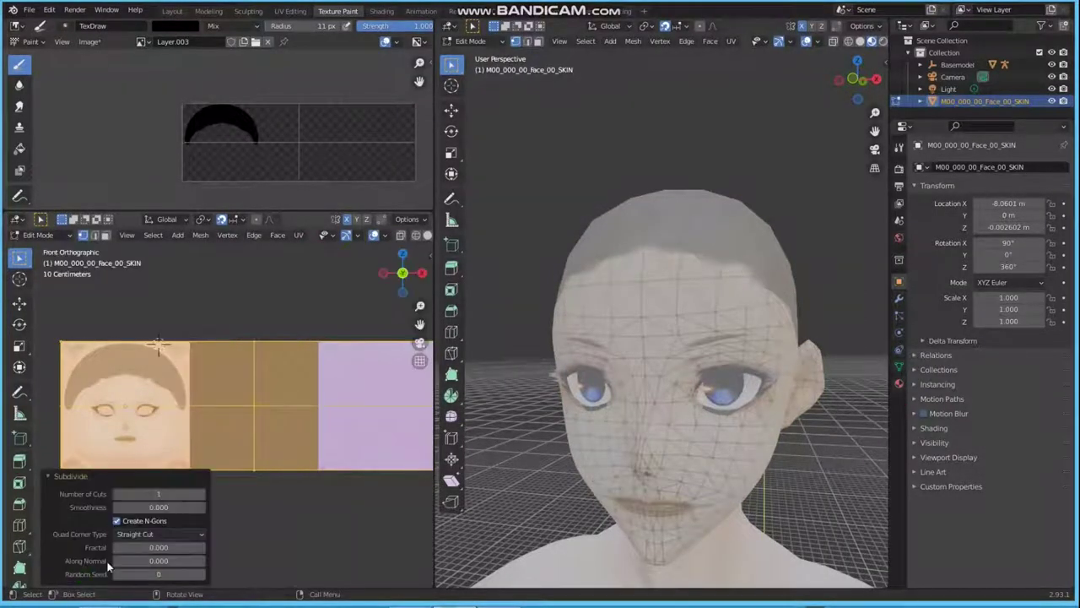
click(204, 493)
click(204, 494)
click(205, 493)
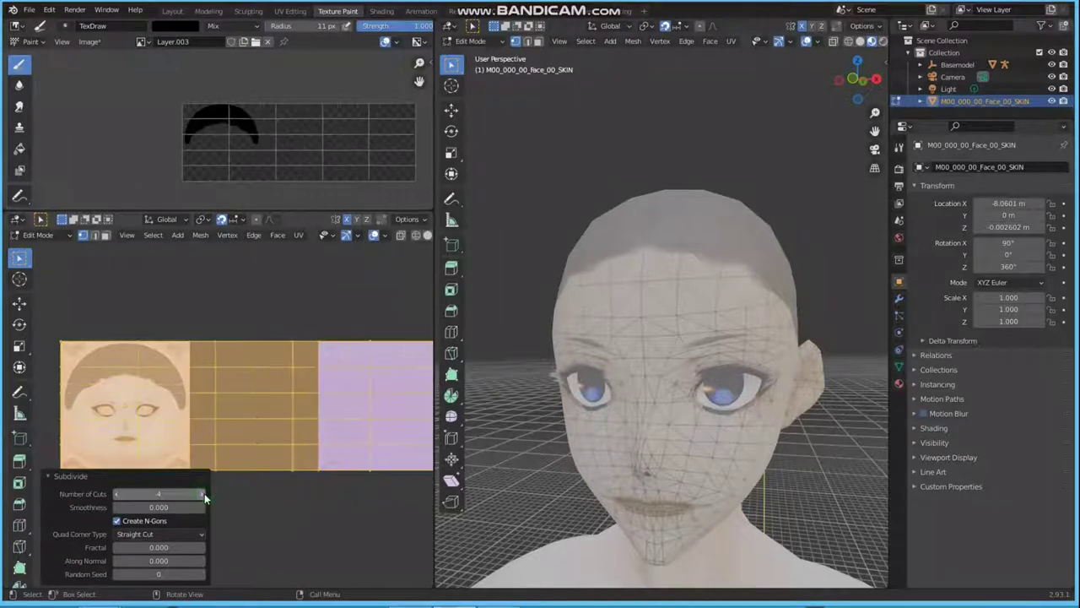
click(204, 493)
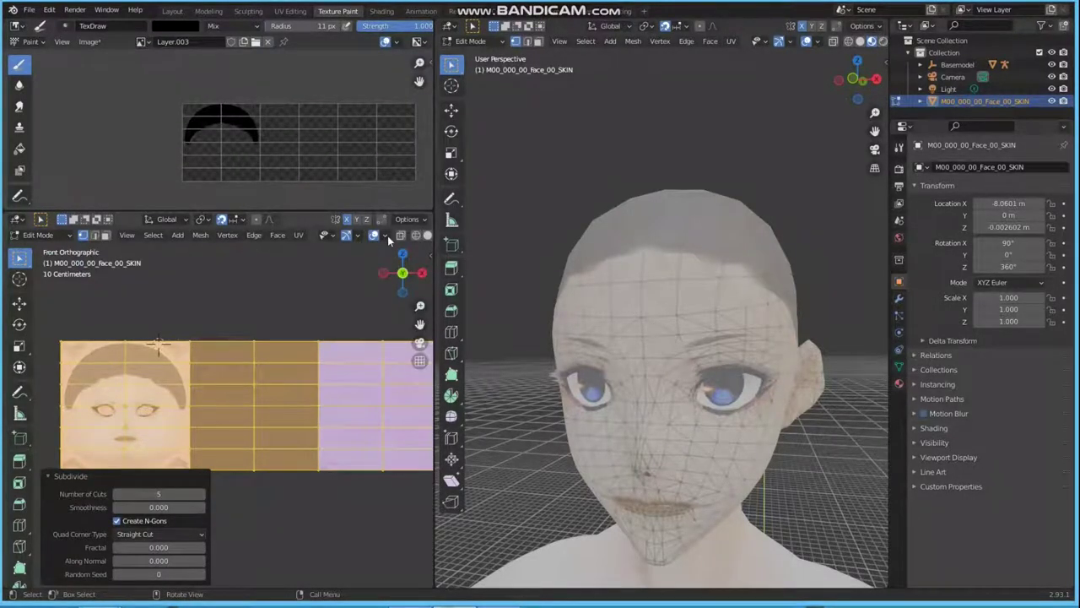
scroll(385, 235, down, 2)
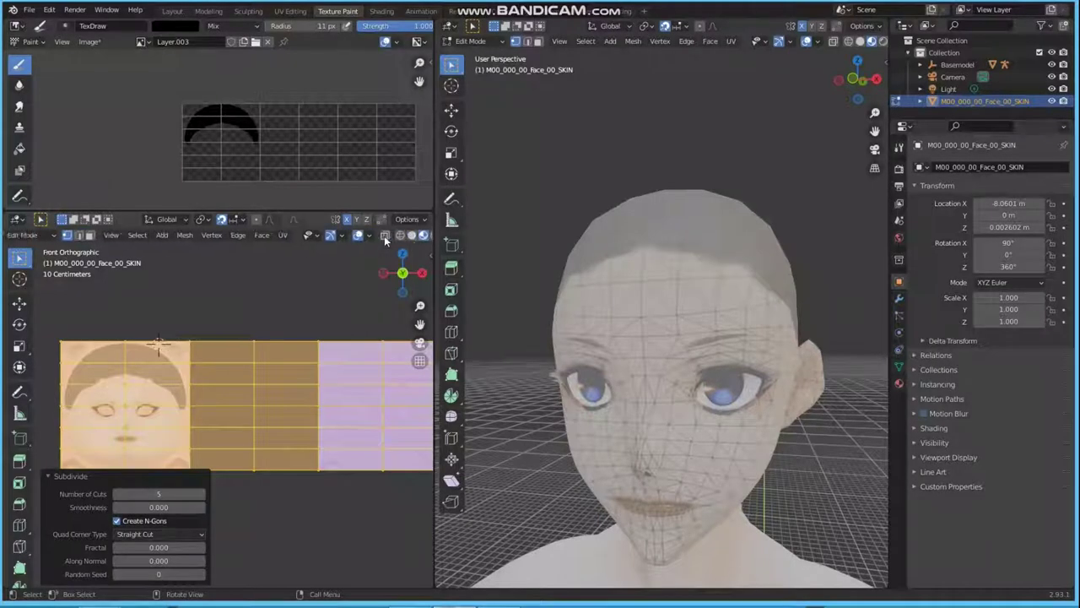
Switch snapping to Vertex and drag the 3D cursor to the vertex between the eyes.
click(238, 221)
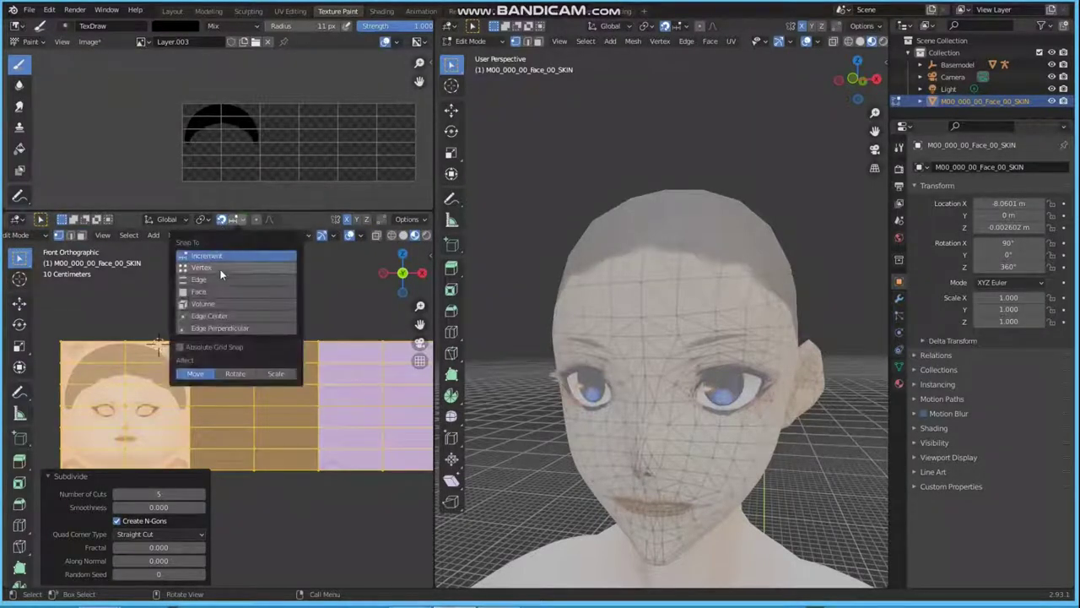
click(213, 268)
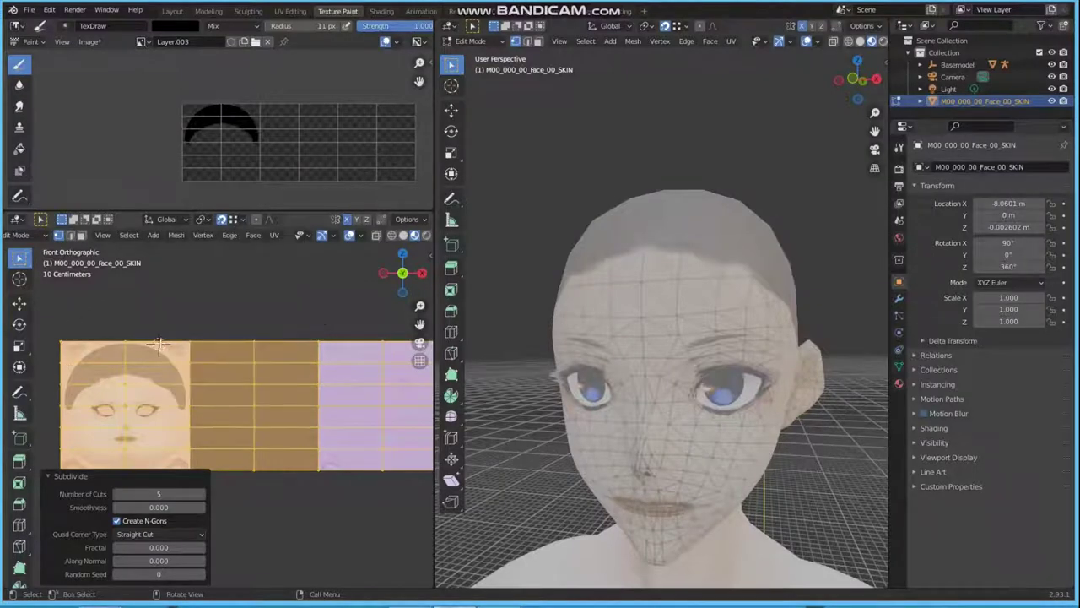
key(shift+space)
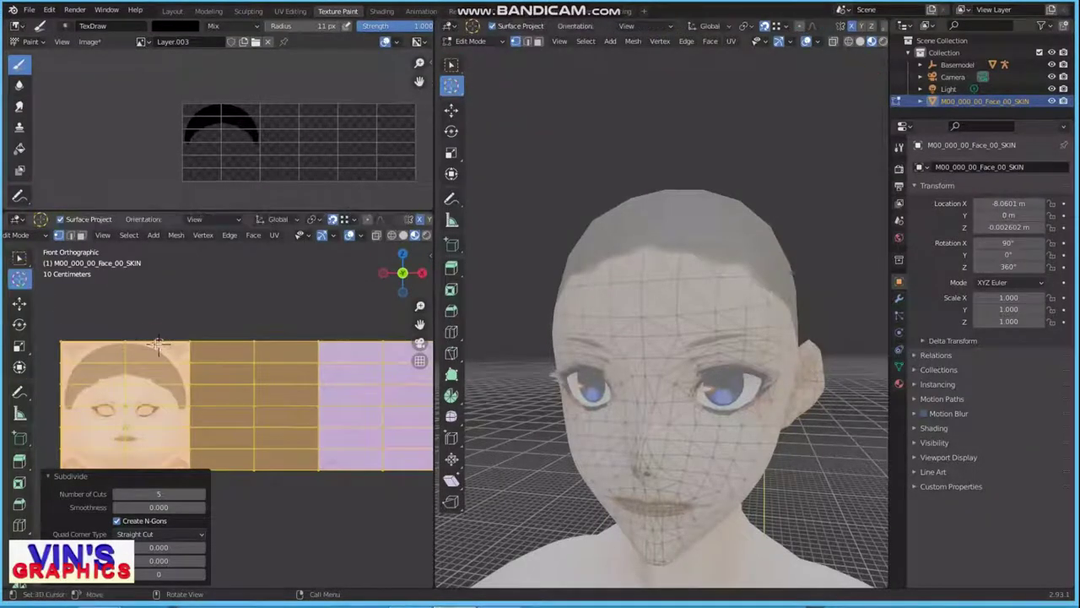
drag(158, 343, 127, 406)
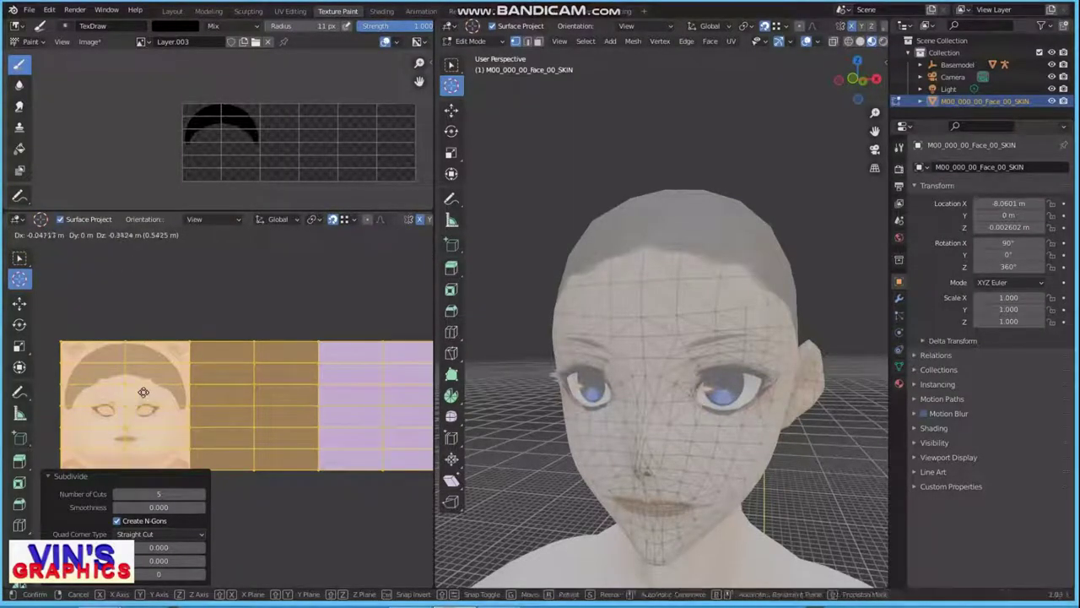
click(132, 411)
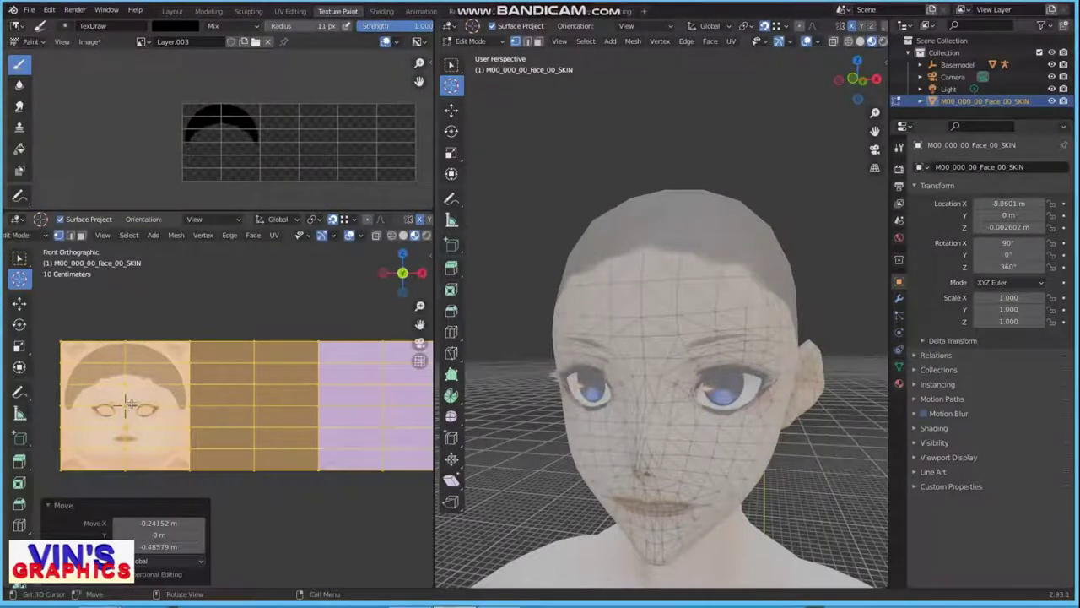
Undo and then redo the 3D cursor move.
click(49, 10)
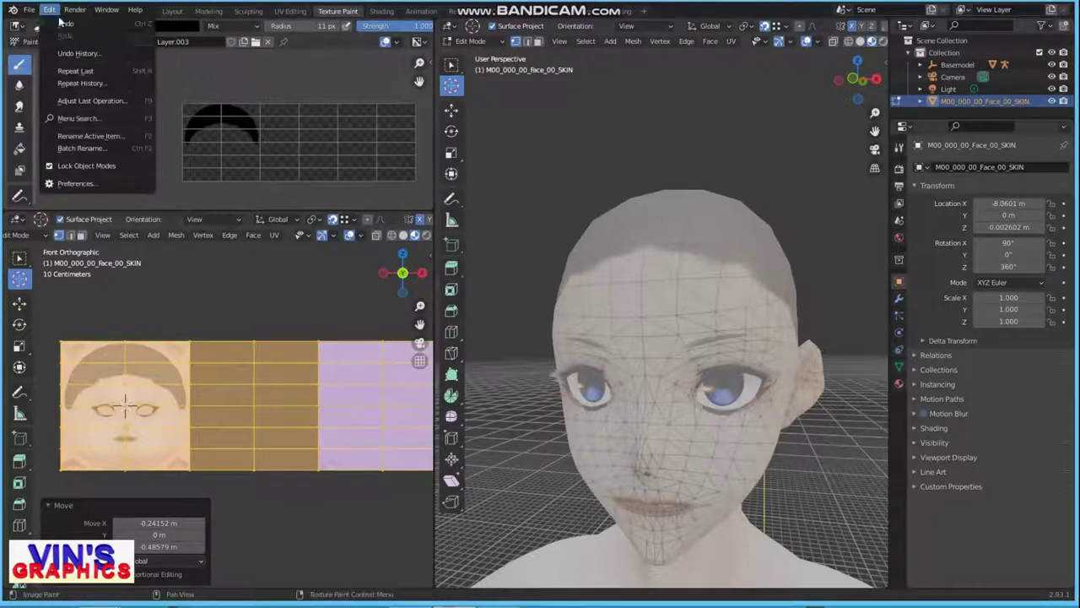
click(63, 24)
click(48, 9)
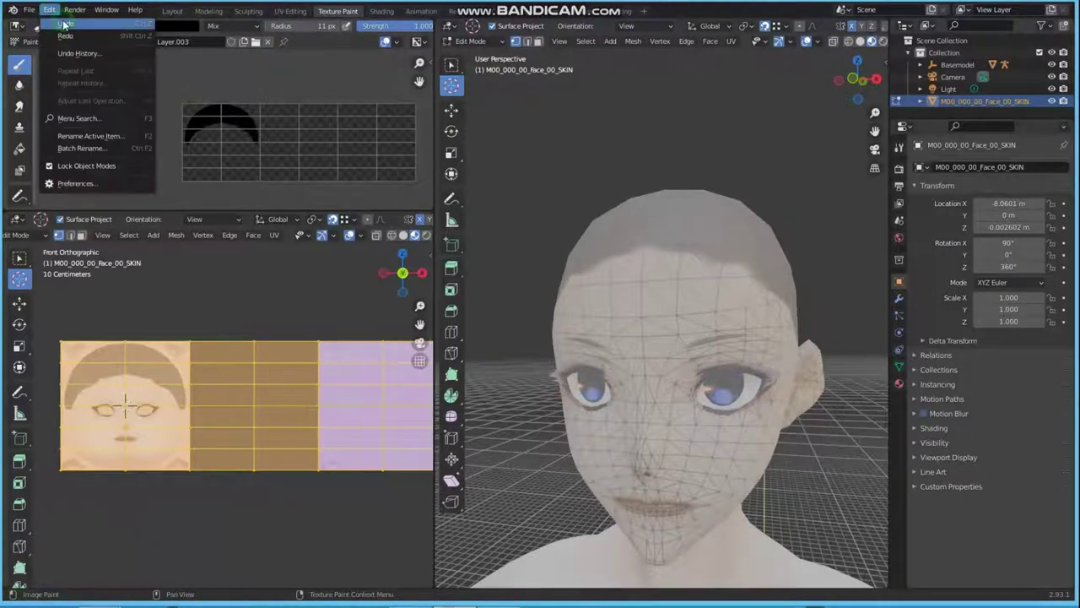
click(63, 35)
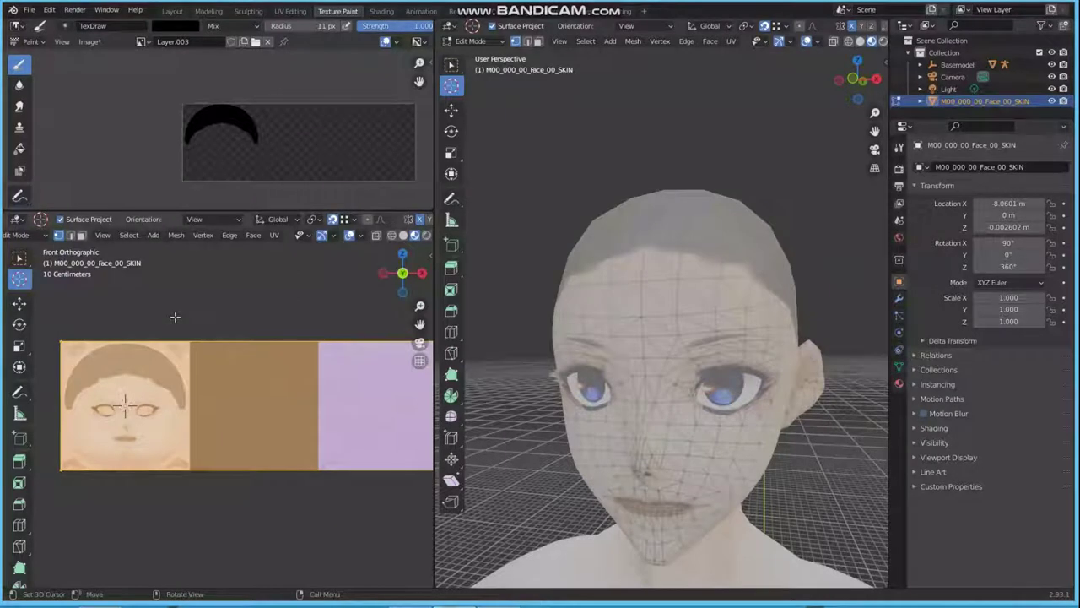
In Object Mode, set the face object's origin to the 3D cursor.
click(131, 236)
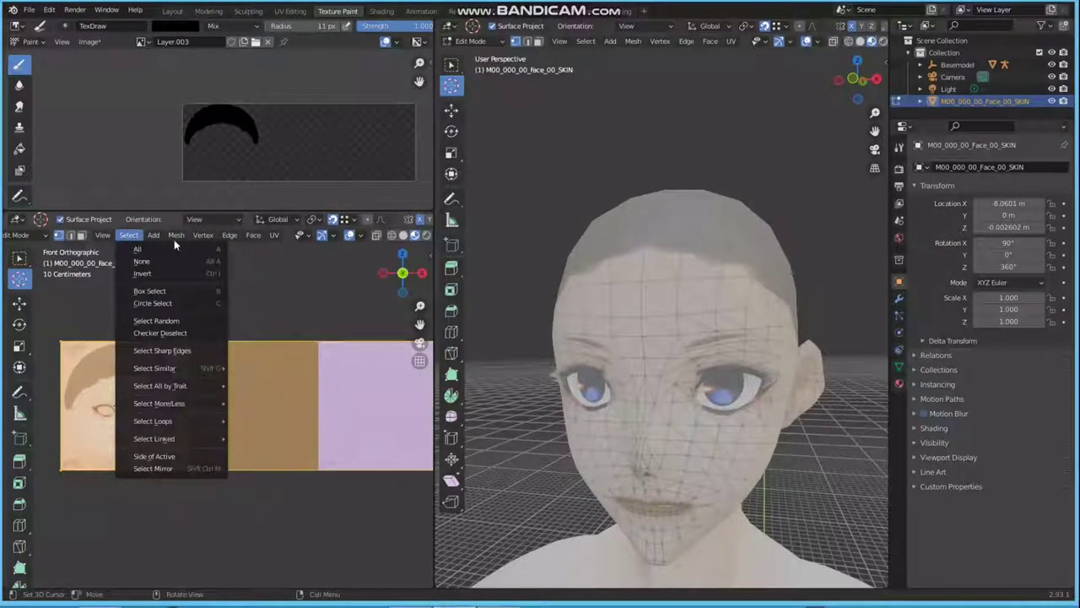
mouse_move(152, 235)
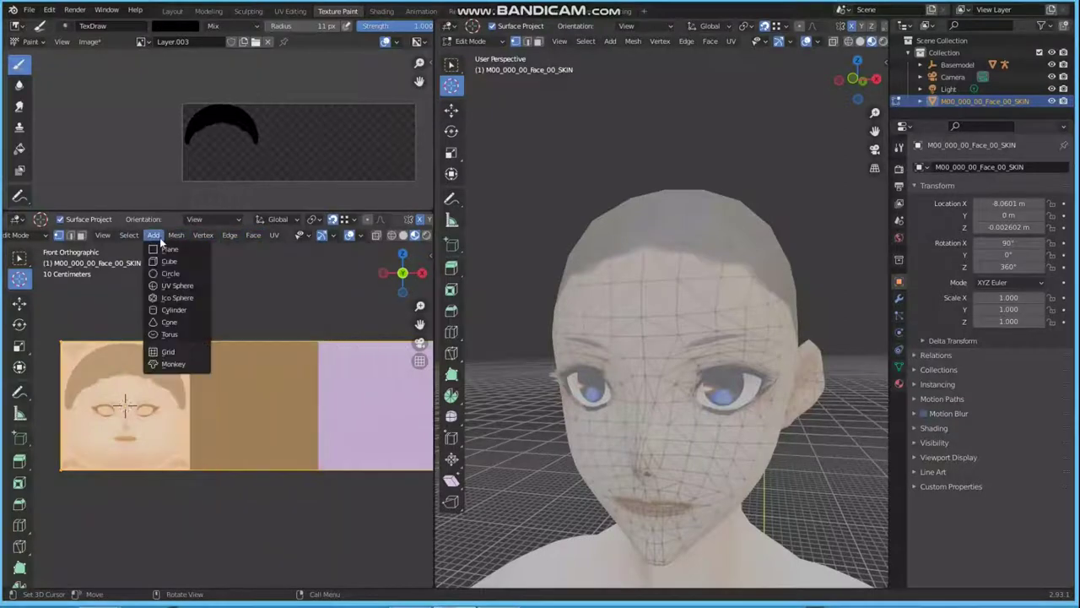
click(38, 247)
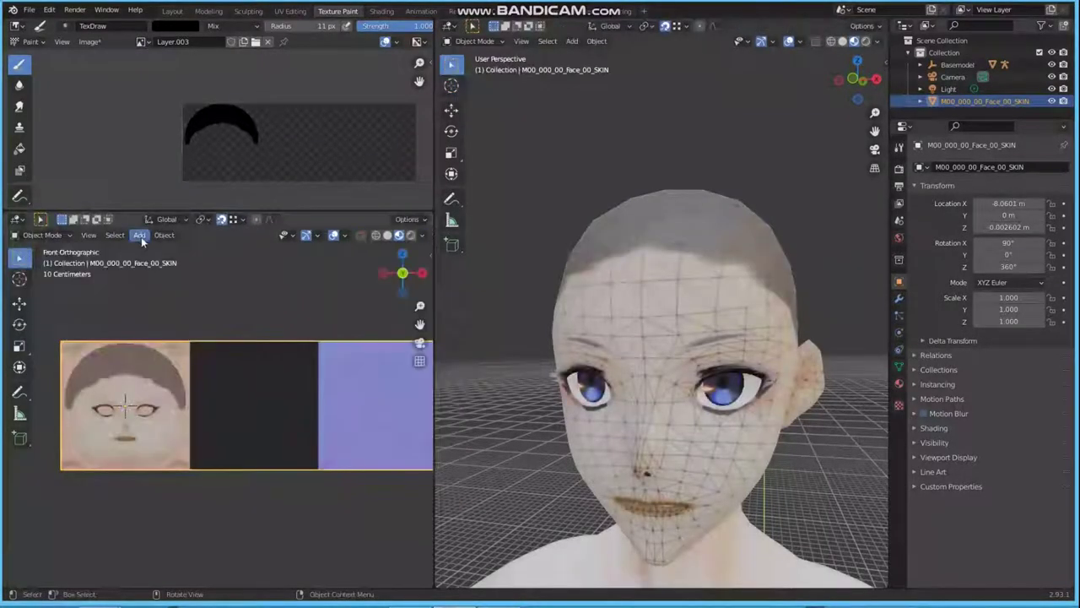
click(164, 235)
mouse_move(183, 260)
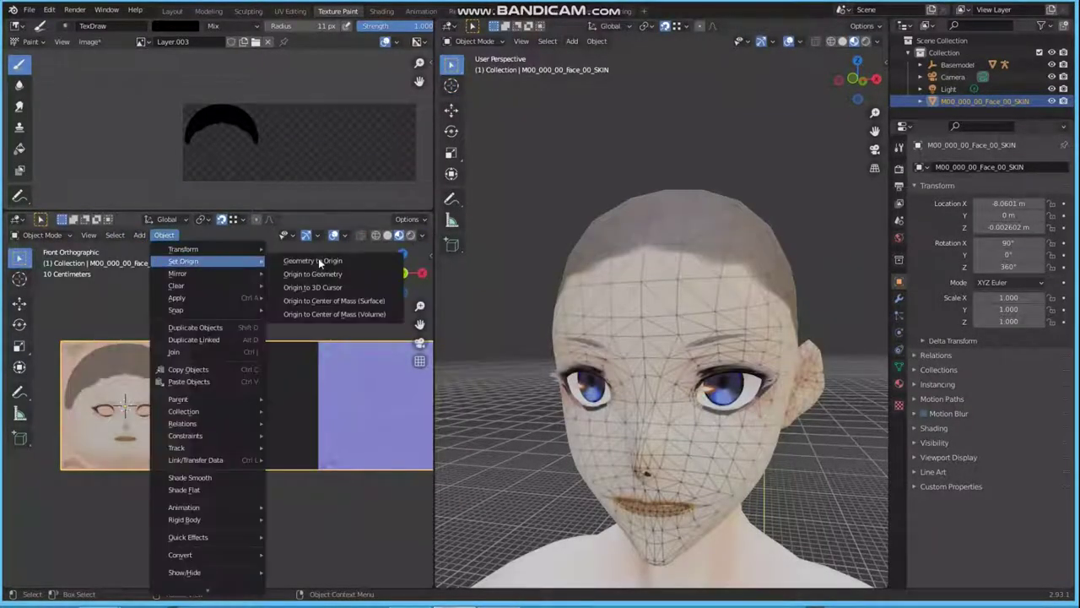
click(338, 288)
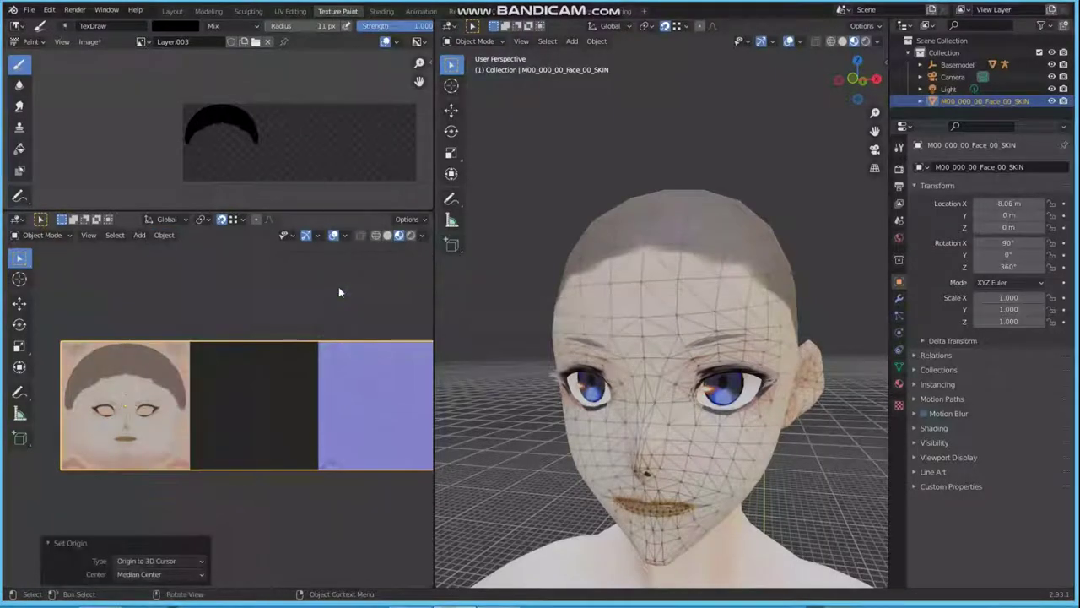
scroll(113, 379, up, 1)
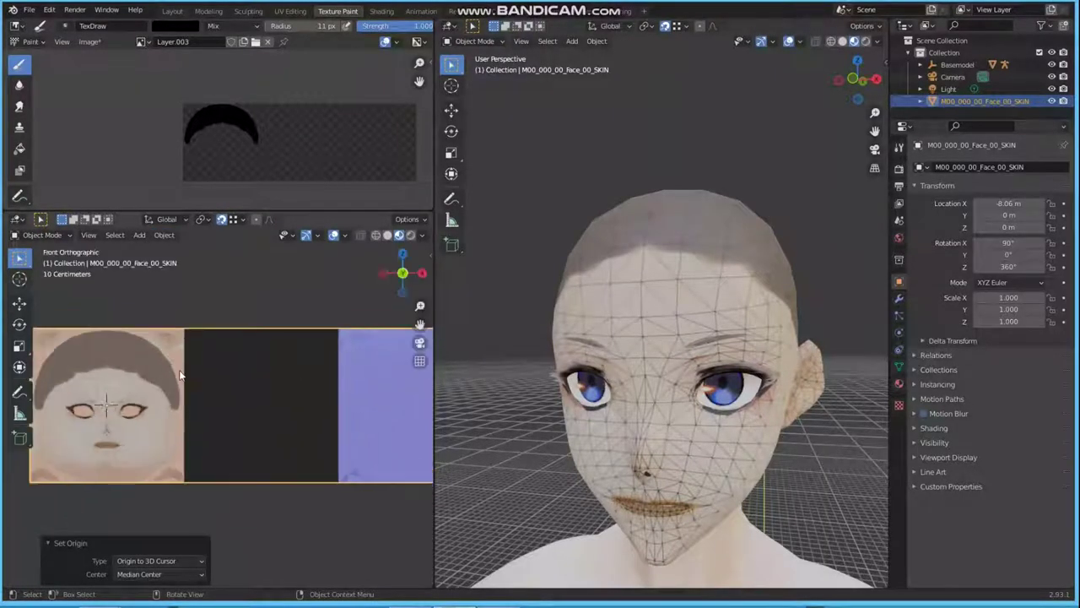
click(51, 233)
Switch the lower view to Texture Paint, frame the face texture and check the brush colour.
click(48, 321)
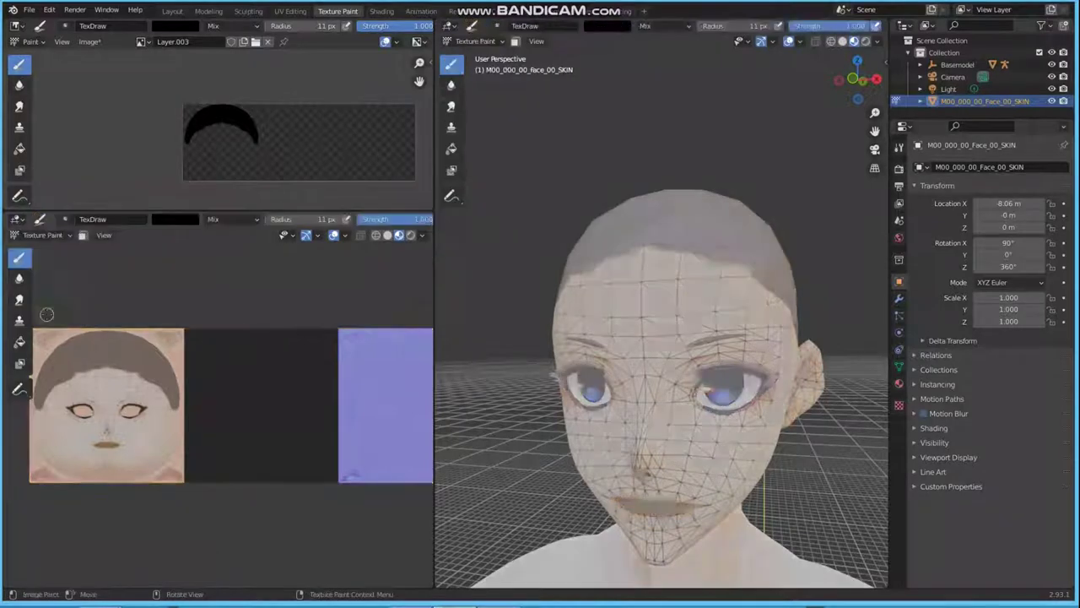
key(KP_Decimal)
scroll(272, 380, up, 1)
scroll(275, 355, up, 1)
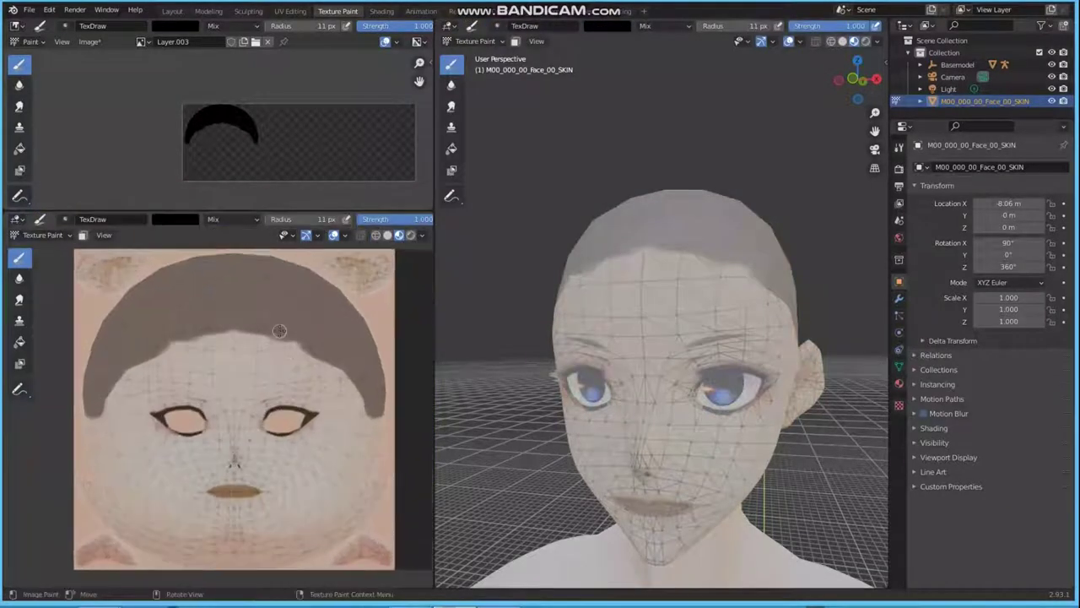
scroll(278, 330, up, 1)
click(899, 146)
scroll(996, 438, down, 5)
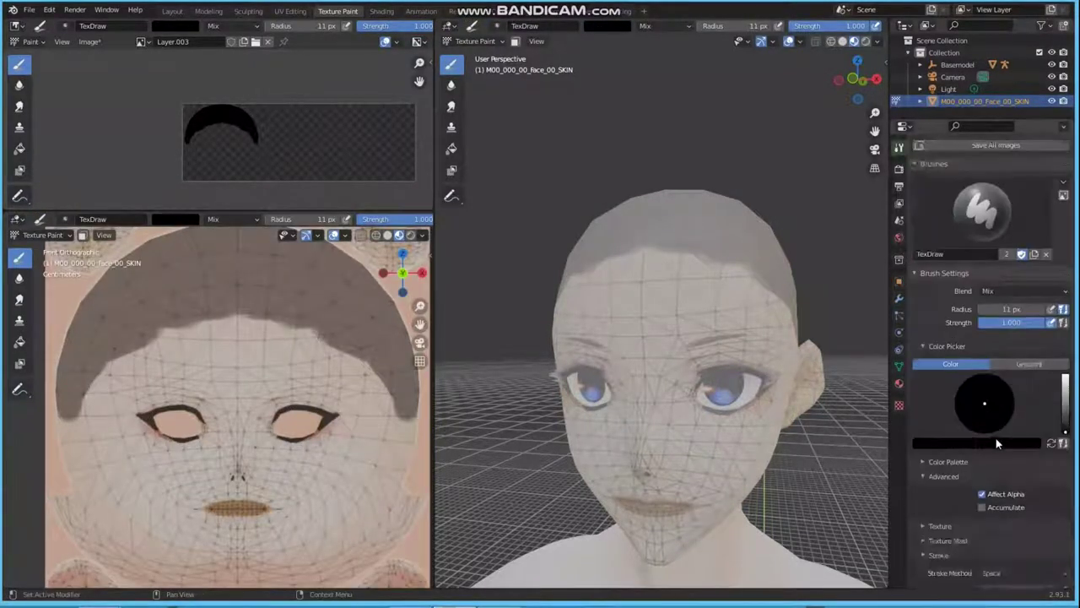
scroll(996, 438, down, 5)
scroll(996, 437, down, 5)
shift+middle_drag(278, 305, 257, 364)
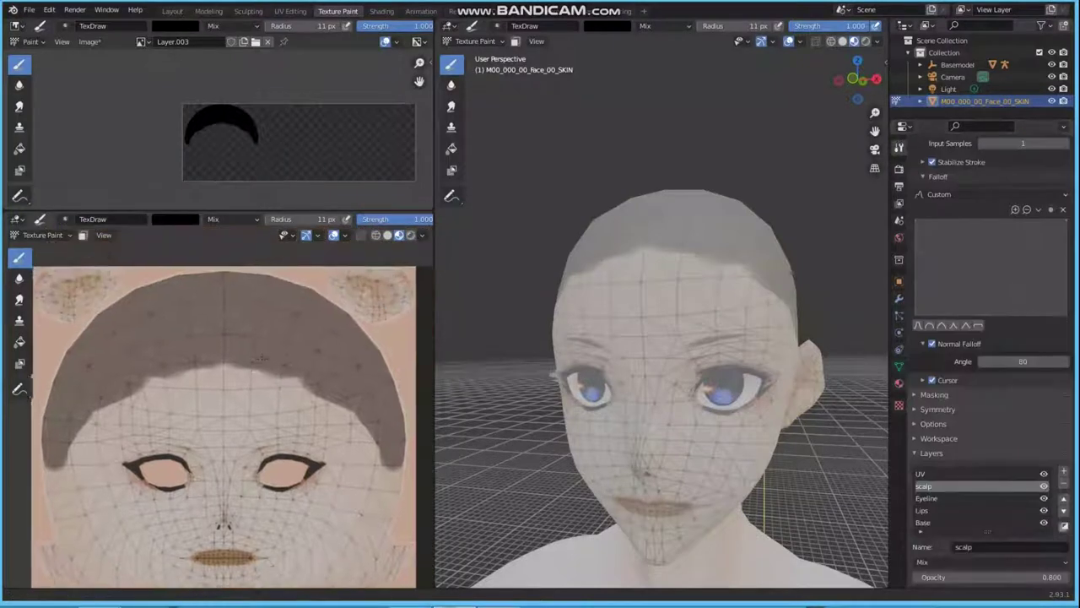
scroll(968, 234, up, 10)
click(964, 289)
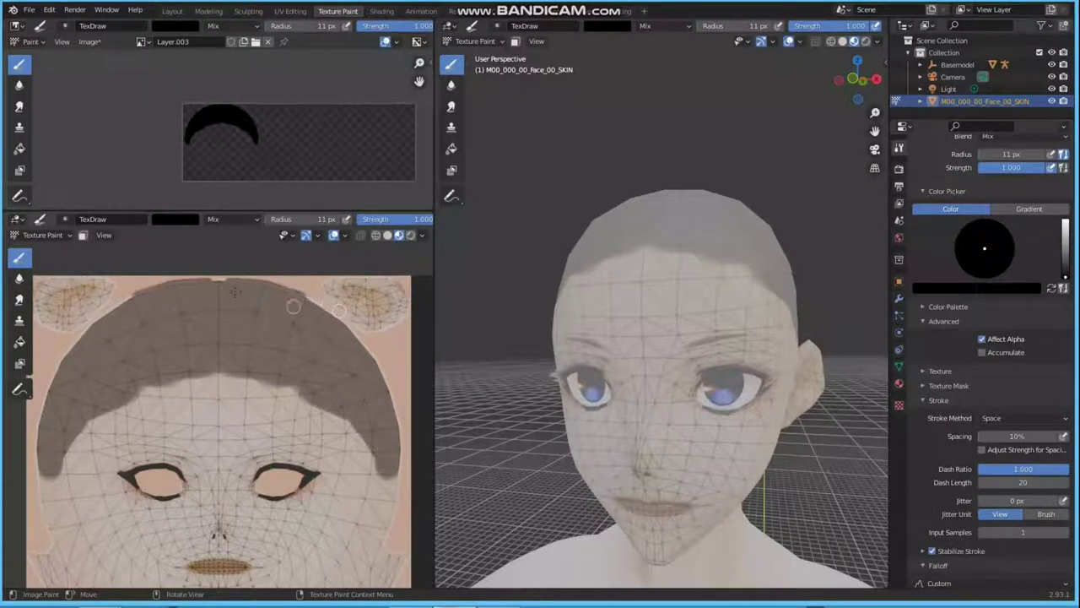
In front orthographic view, paint scalp grey along the head's right edge and add Layer 5.
mouse_move(771, 151)
middle_down()
mouse_move(745, 289)
mouse_move(693, 302)
mouse_move(706, 313)
mouse_move(720, 282)
mouse_move(641, 296)
middle_up()
scroll(284, 299, up, 1)
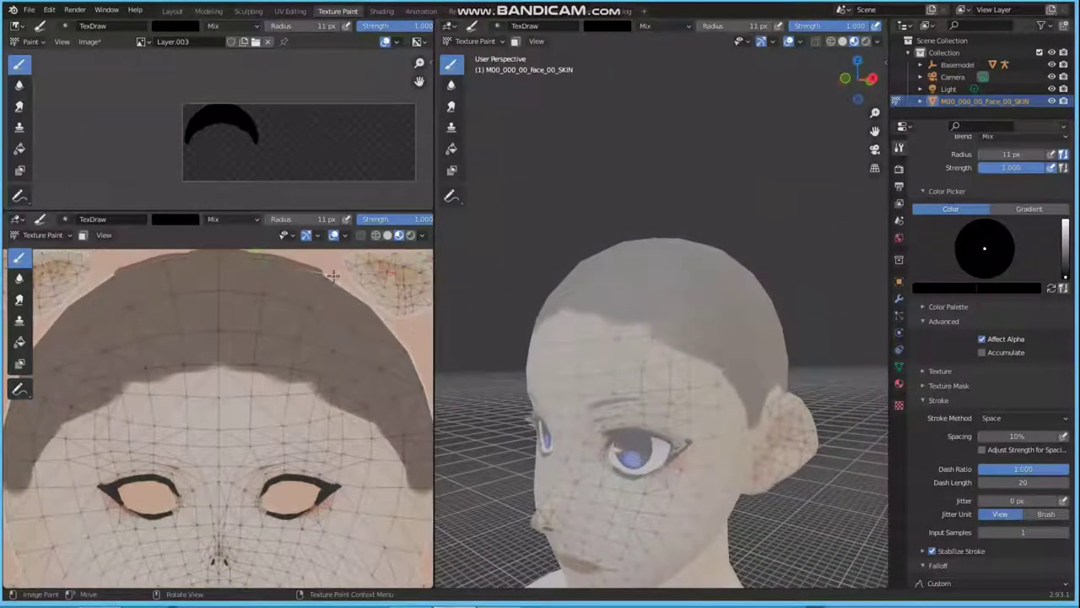
key(KP_1)
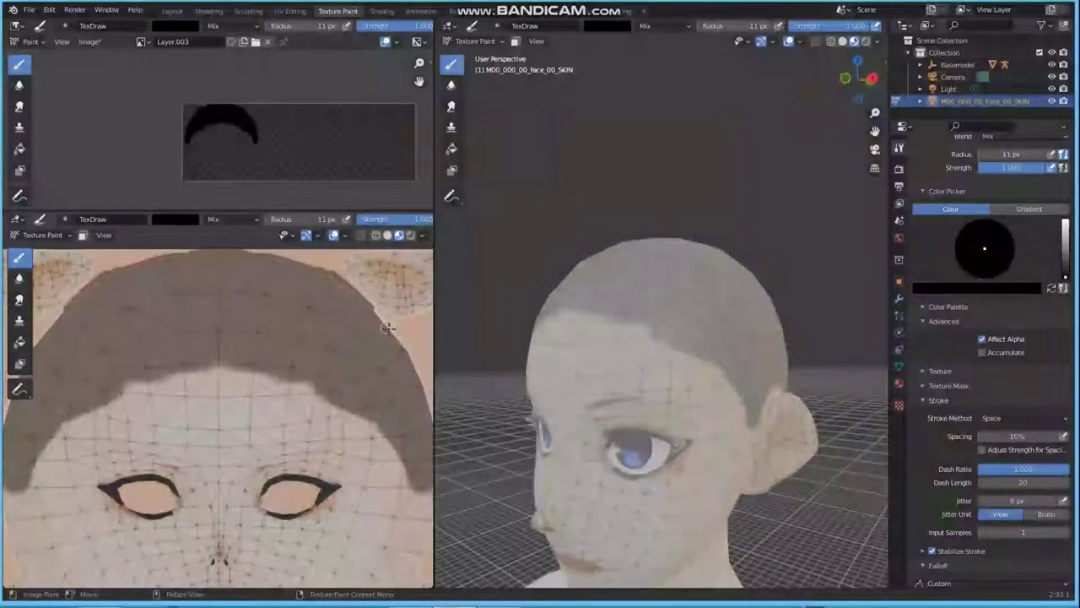
key(KP_5)
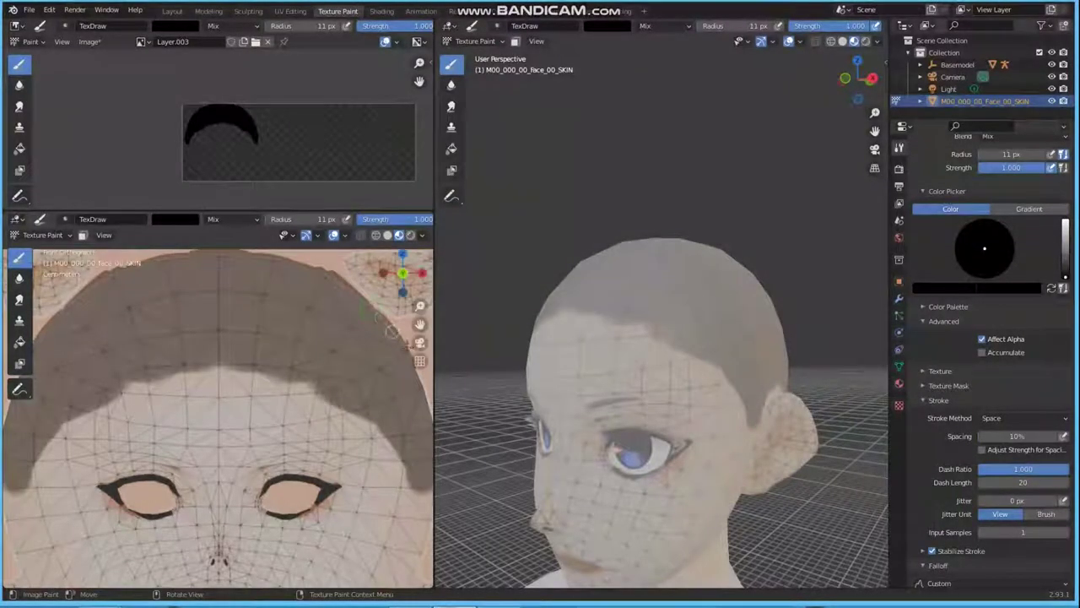
scroll(377, 336, up, 2)
mouse_move(329, 311)
mouse_down()
mouse_move(347, 380)
mouse_move(344, 482)
mouse_up()
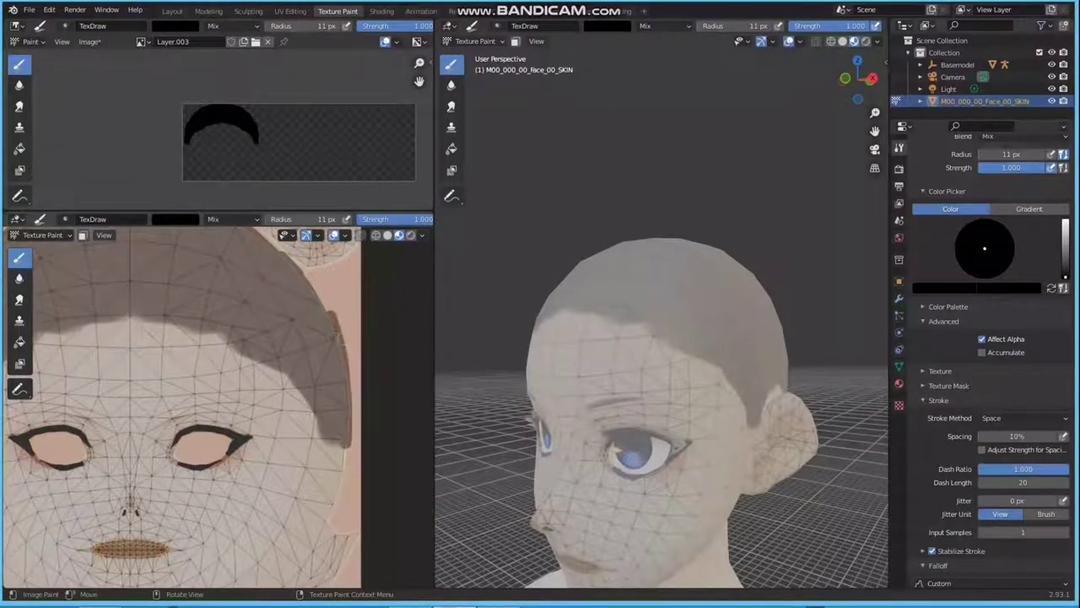
scroll(262, 292, down, 3)
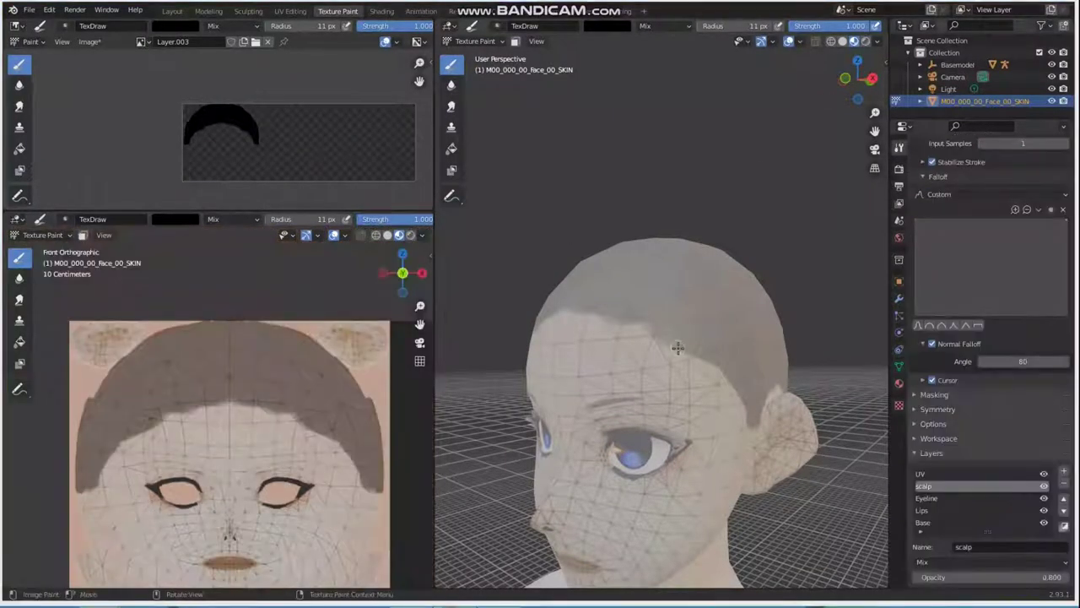
click(1065, 474)
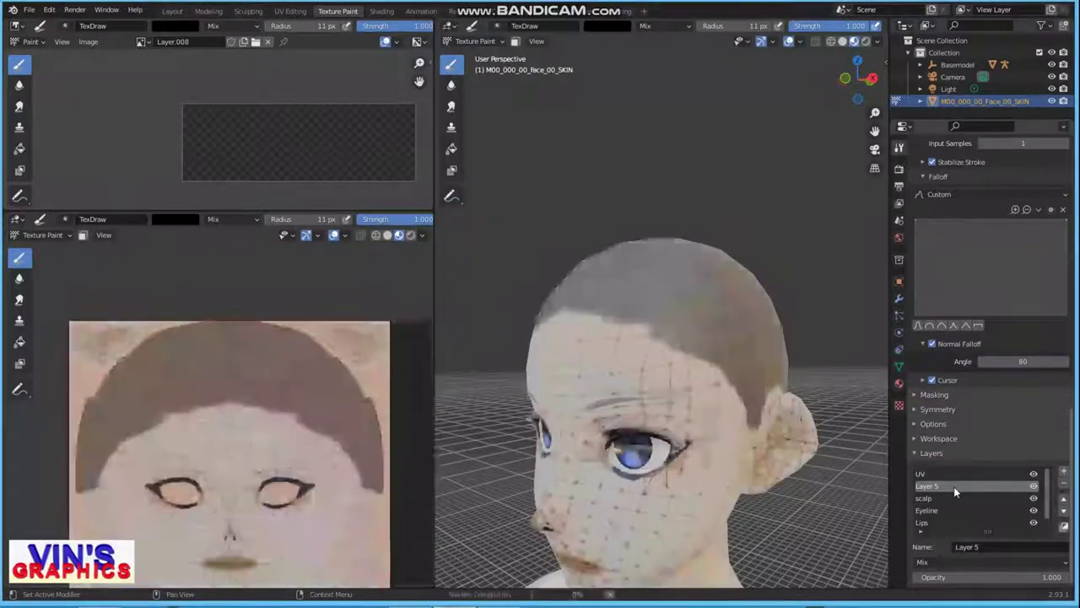
Rename the new paint layer to freckles.
click(937, 546)
key(BackSpace)
text(freckles)
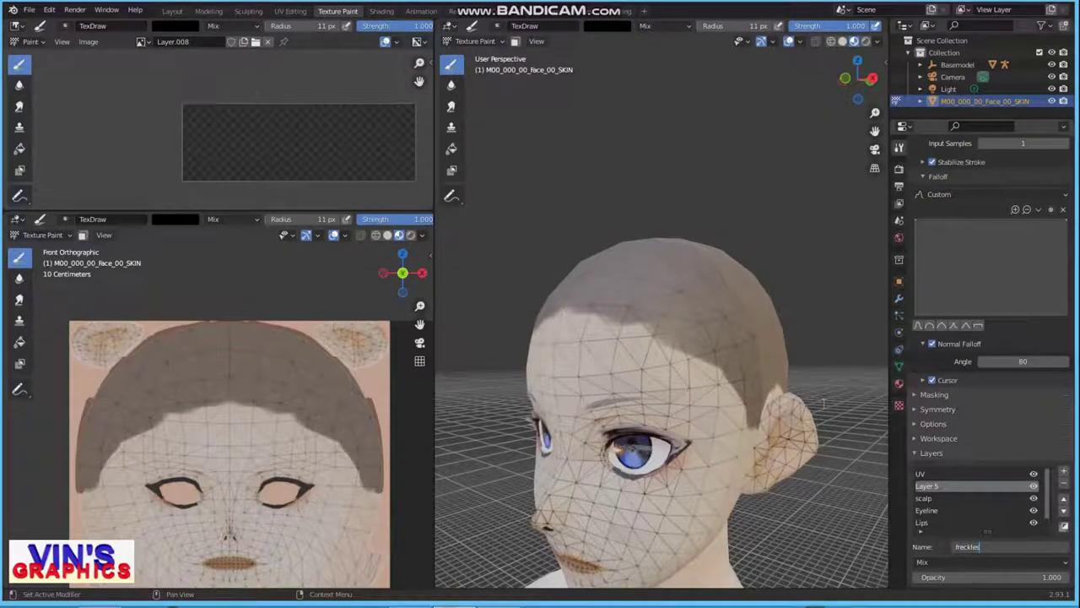
key(Return)
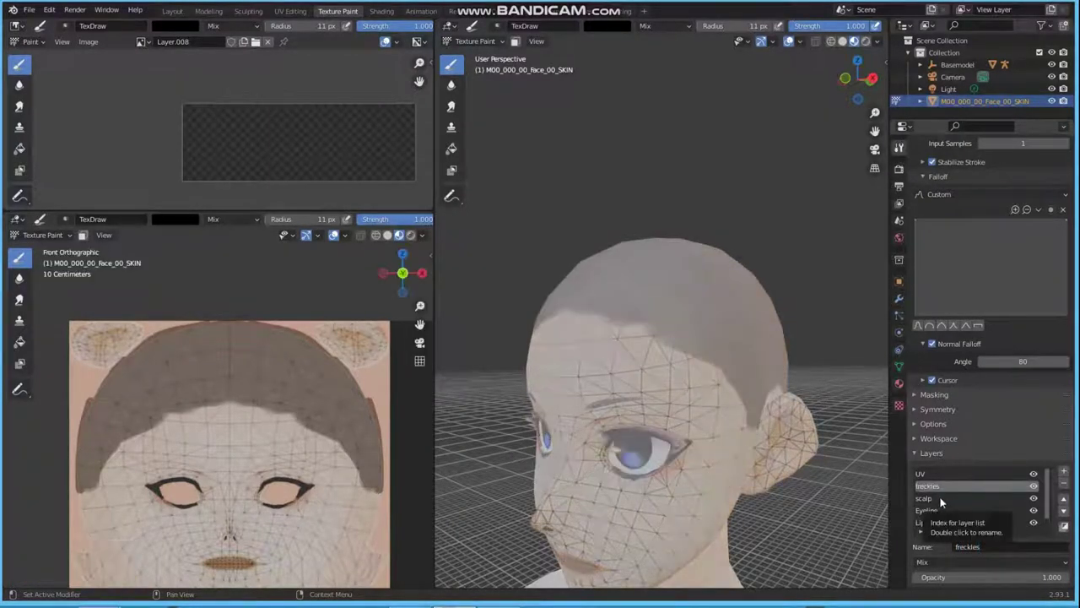
Zoom the lower view onto the nose and cheeks and raise the head in the 3D view.
middle_drag(266, 357, 269, 332)
scroll(269, 331, up, 2)
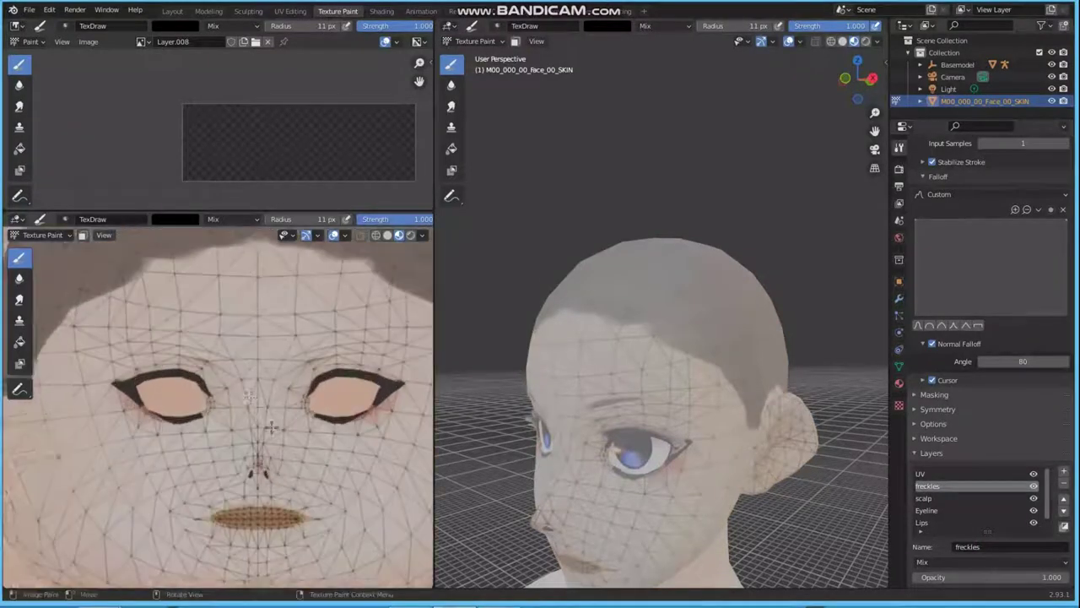
scroll(270, 325, up, 2)
scroll(272, 317, up, 3)
scroll(276, 300, up, 1)
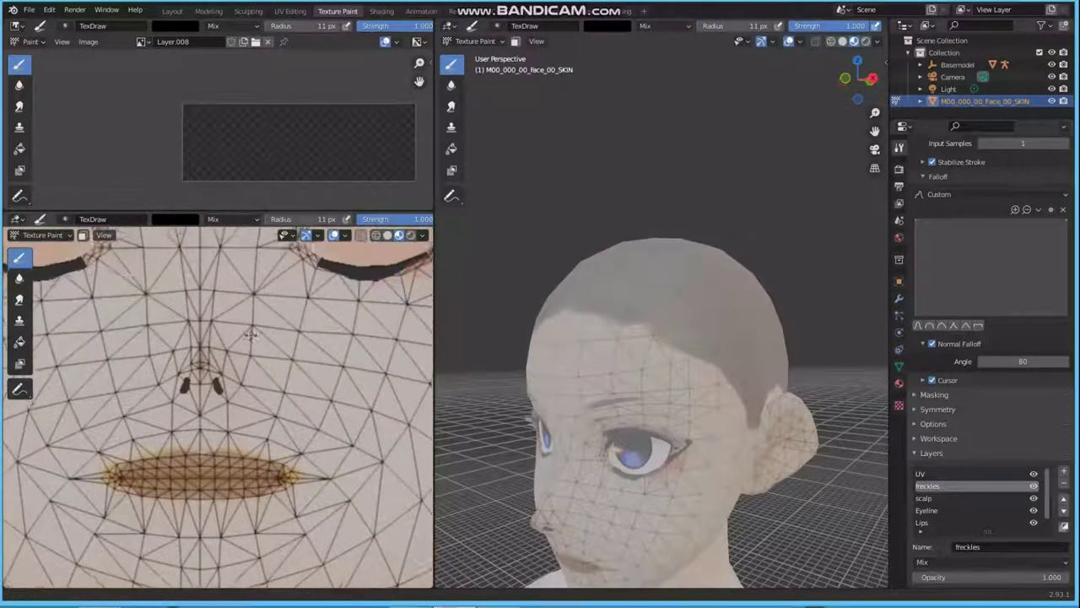
shift+middle_drag(276, 300, 247, 343)
mouse_move(762, 414)
shift+middle_down()
mouse_move(795, 309)
mouse_move(759, 309)
mouse_move(784, 366)
mouse_move(646, 313)
mouse_move(578, 304)
shift+middle_up()
scroll(647, 313, up, 1)
scroll(646, 315, up, 1)
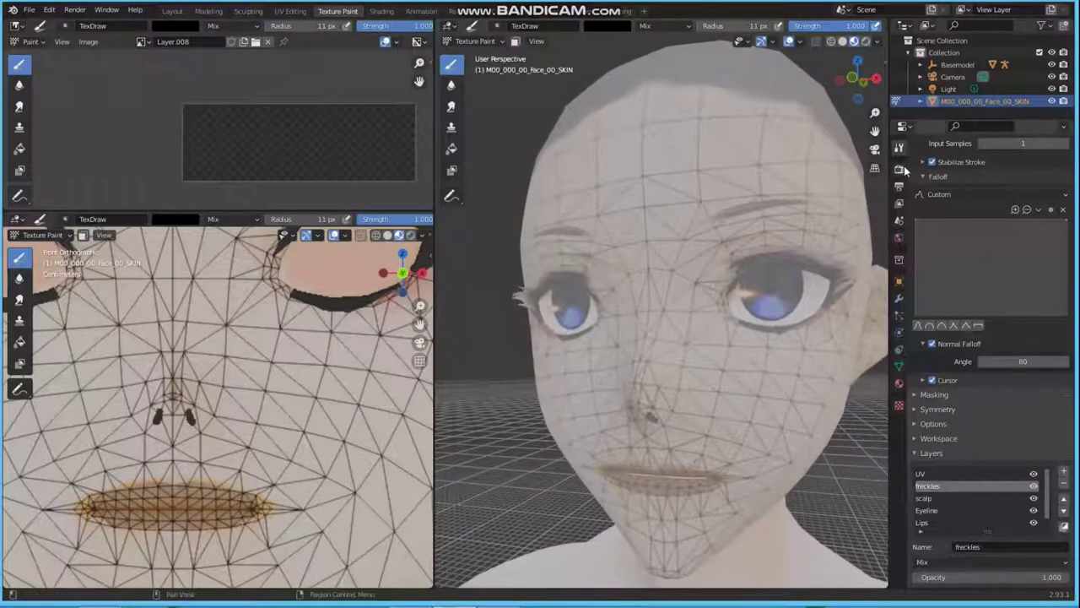
scroll(992, 253, up, 3)
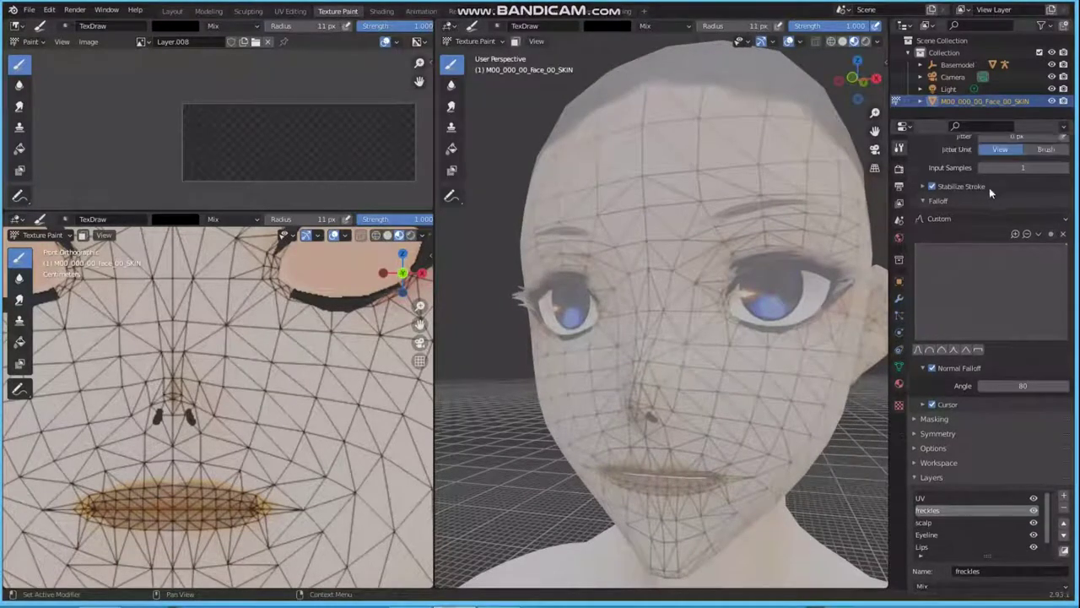
scroll(989, 187, up, 5)
scroll(1004, 228, up, 4)
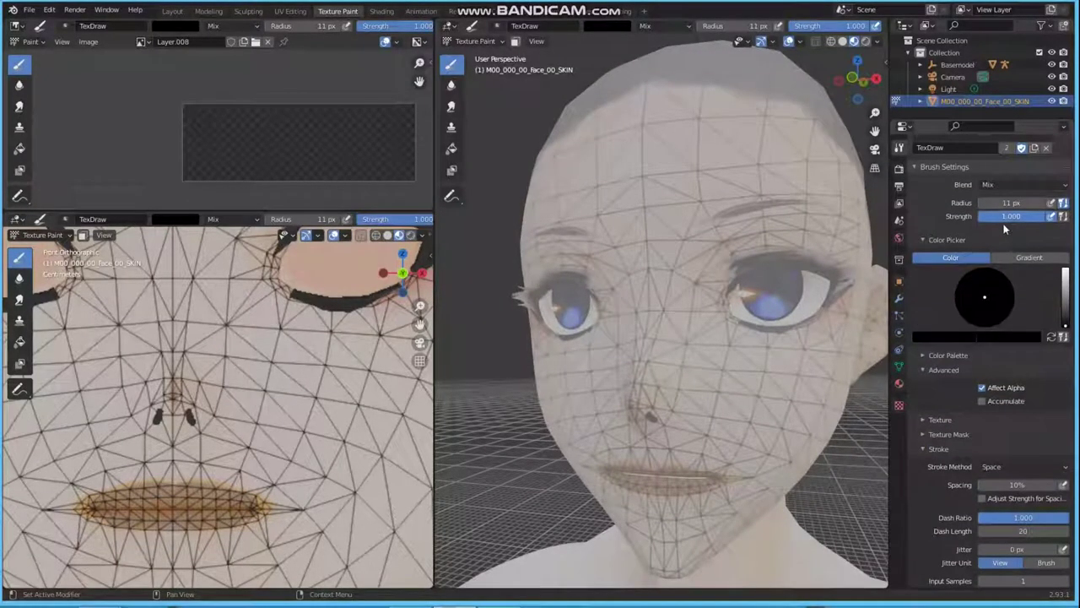
Pick an orange-brown brush colour and try a test freckle, then undo it.
click(966, 337)
drag(967, 261, 968, 232)
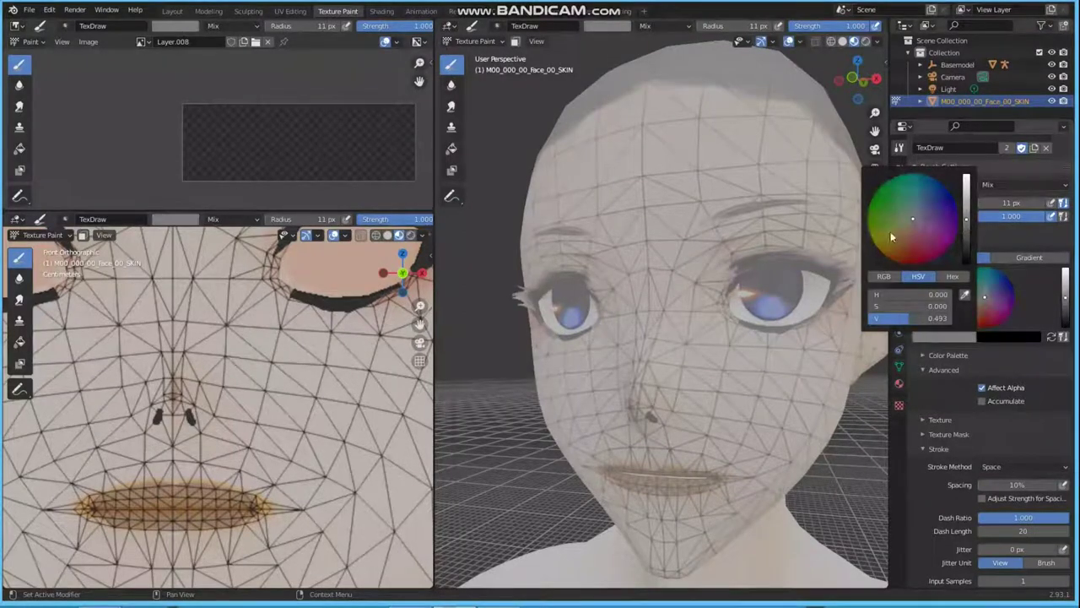
click(894, 256)
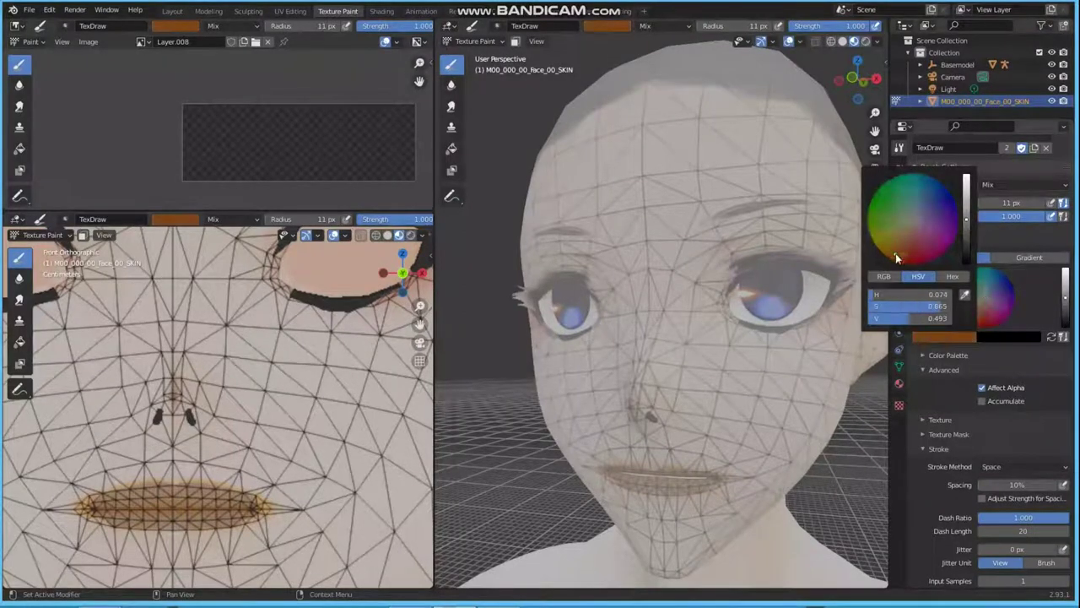
click(304, 374)
key(ctrl+z)
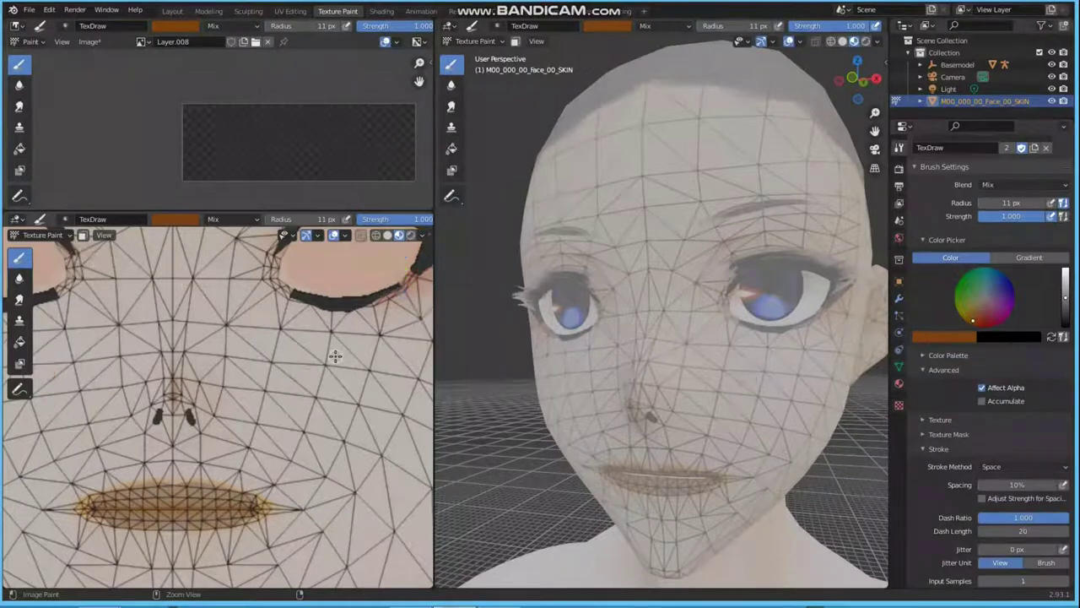
Shrink the brush to 3 px and paint small freckle dots across the nose and both cheeks.
scroll(937, 393, down, 3)
scroll(932, 388, down, 2)
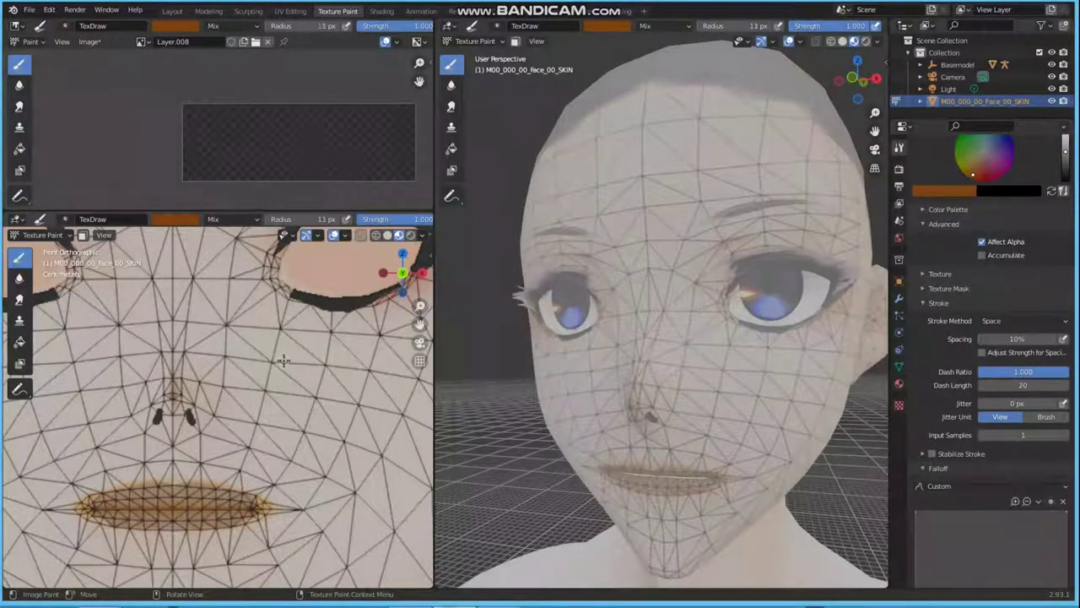
key(bracketleft)
key(bracketleft)
key(bracketleft)
drag(281, 355, 316, 352)
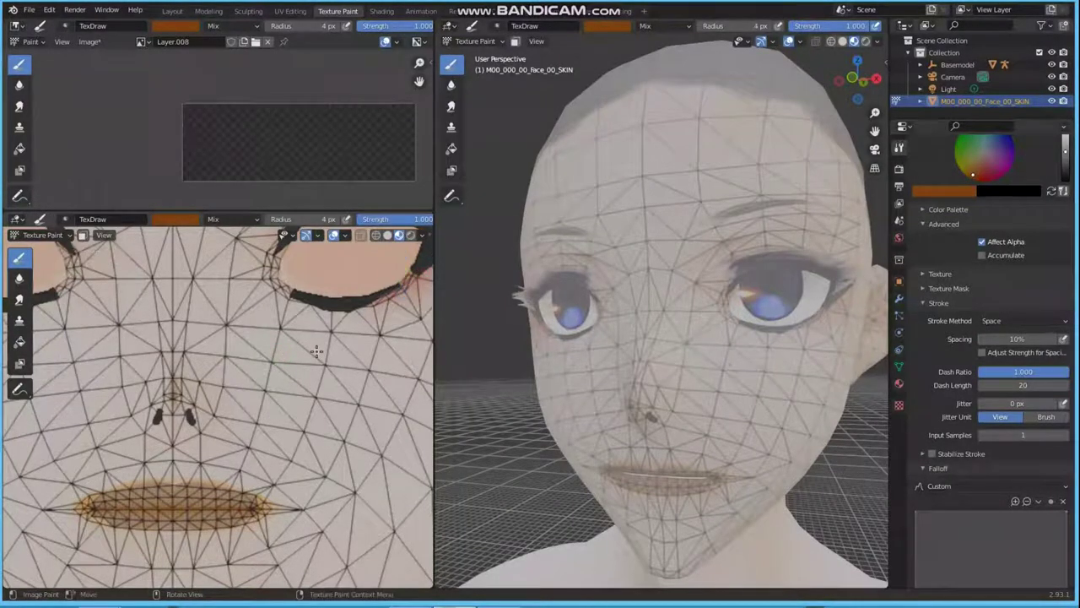
key(bracketleft)
click(289, 355)
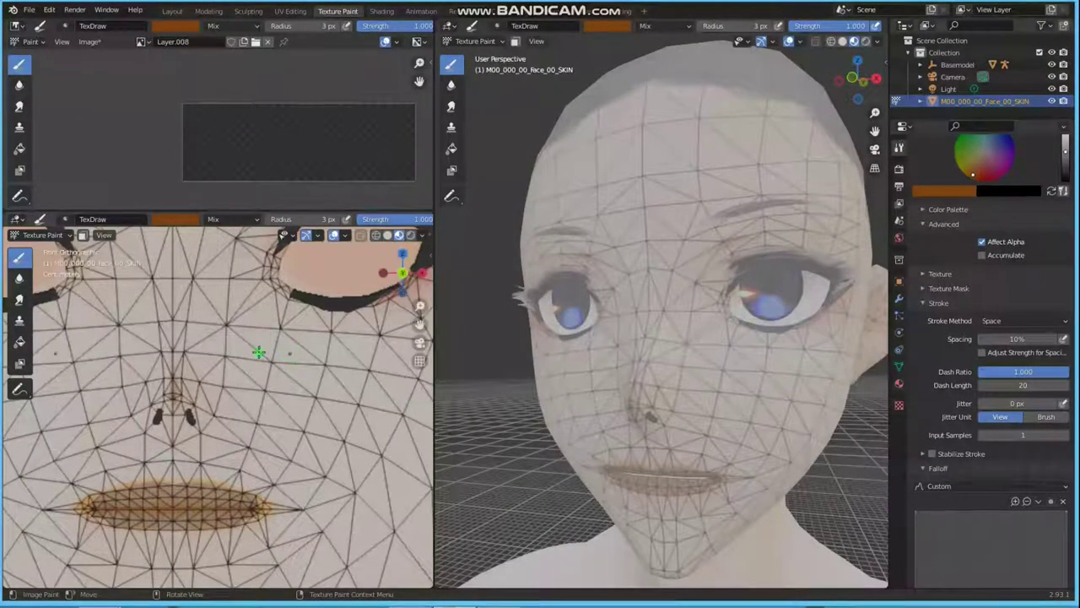
drag(258, 353, 265, 368)
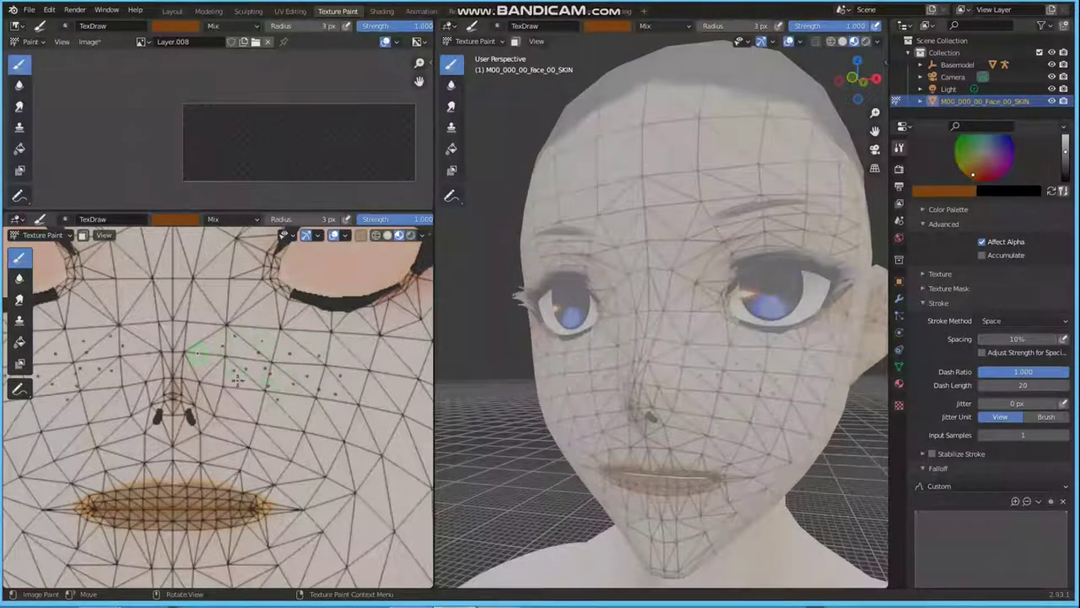
drag(238, 382, 311, 358)
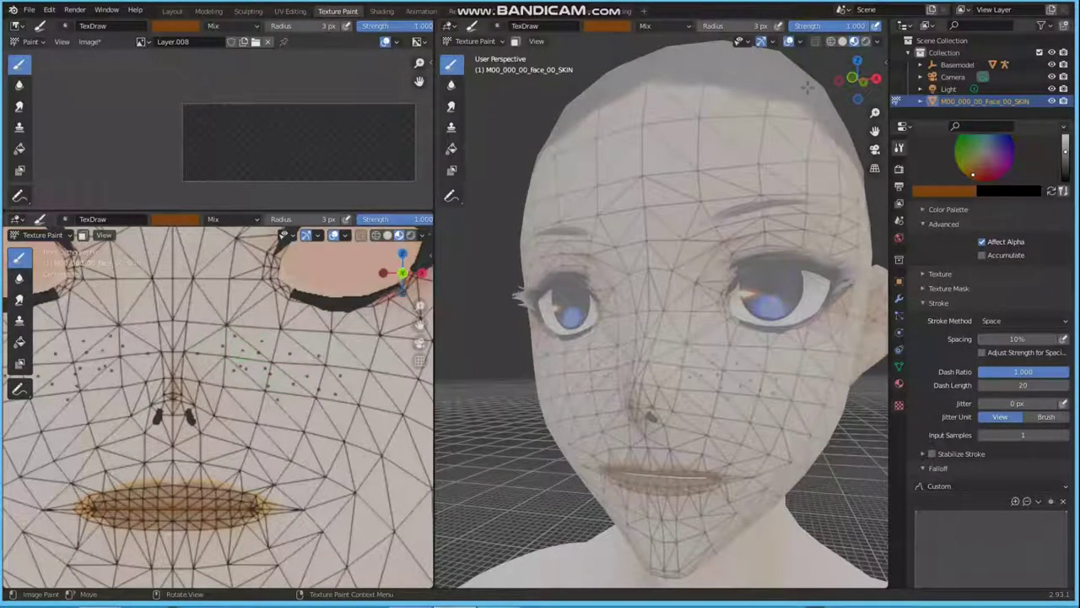
click(795, 46)
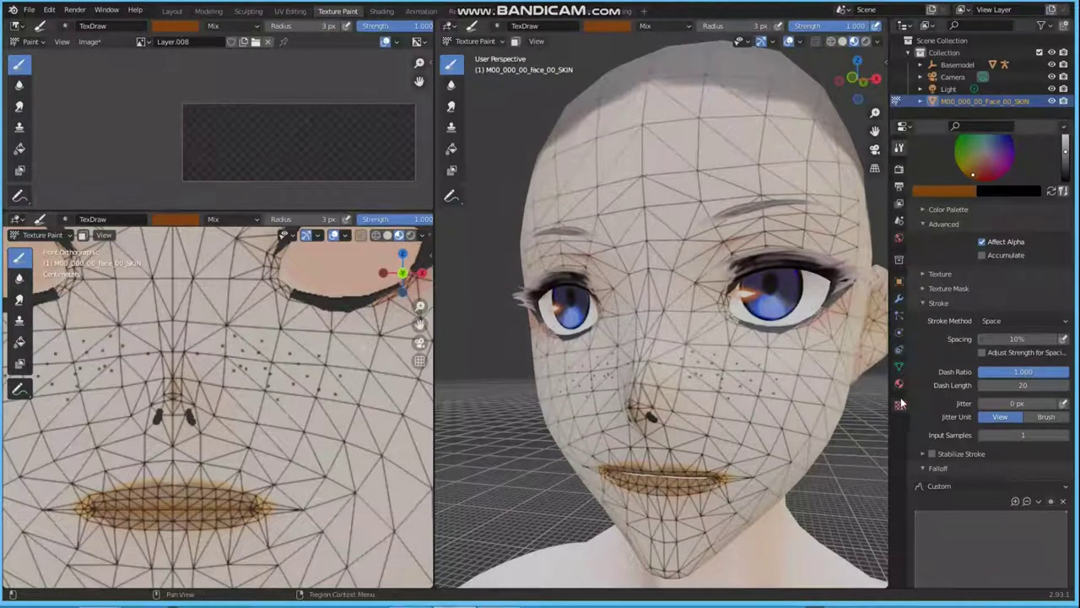
scroll(962, 438, down, 8)
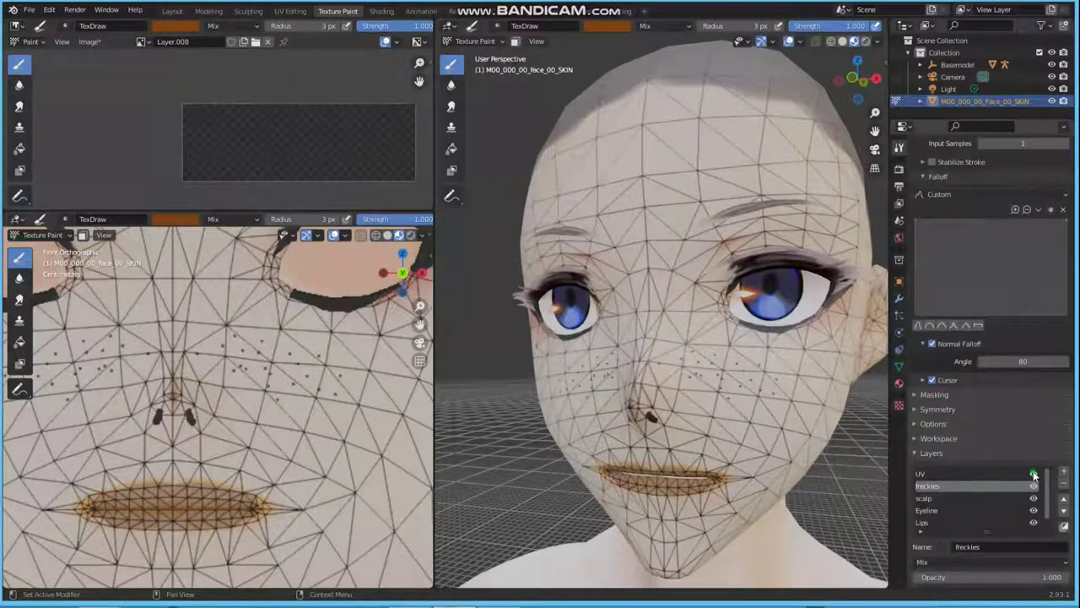
Hide the UV wireframe guide layer and add three more freckle dots on the cheek.
click(932, 485)
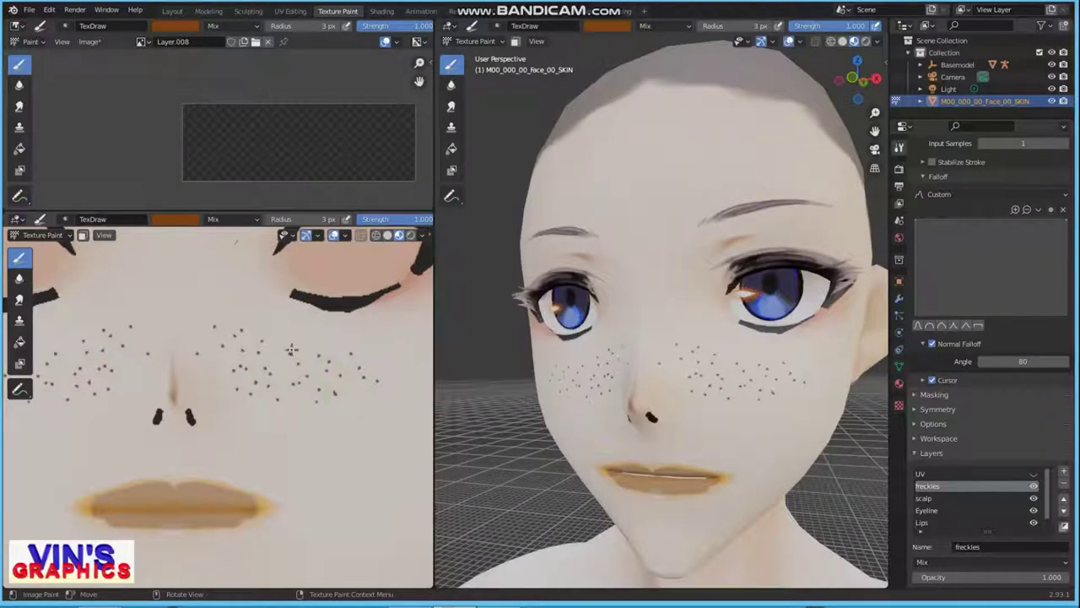
click(389, 380)
click(392, 395)
click(310, 401)
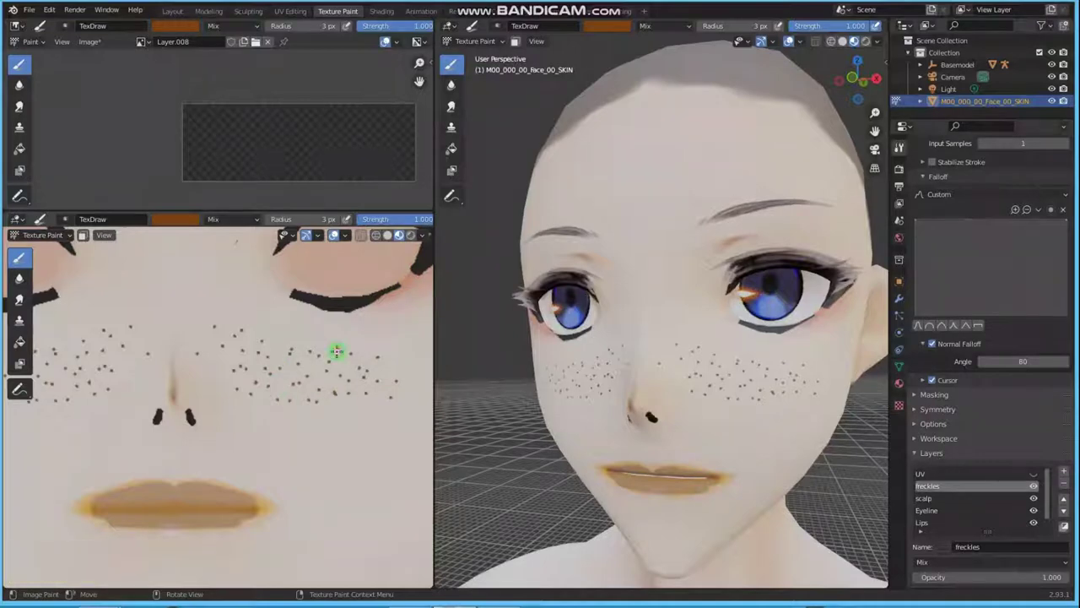
Lower the freckles layer opacity to 0.6.
scroll(979, 498, down, 1)
click(1053, 576)
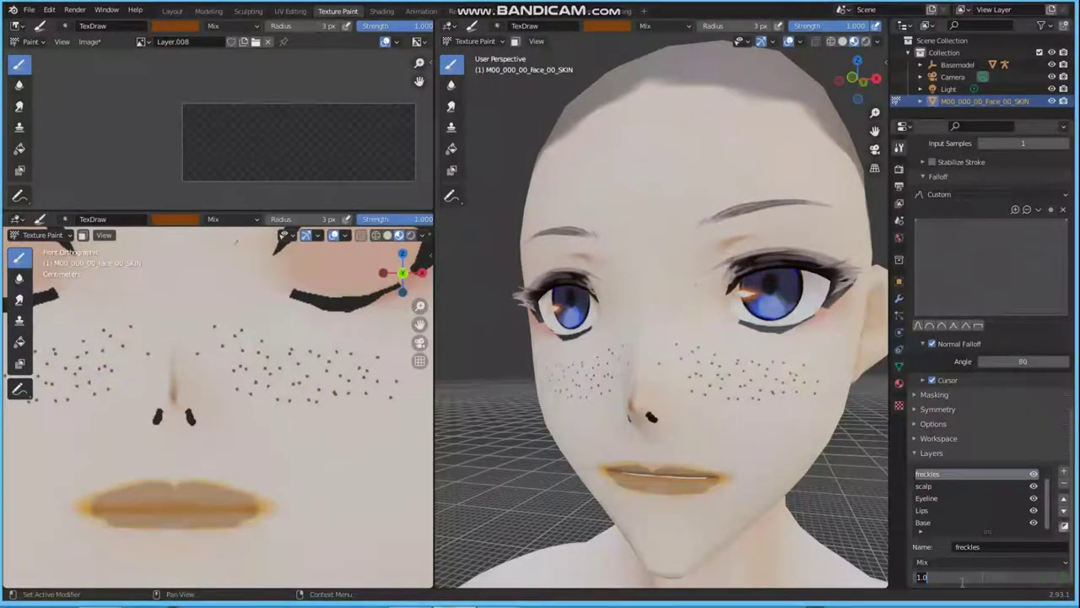
key(BackSpace)
text(.5)
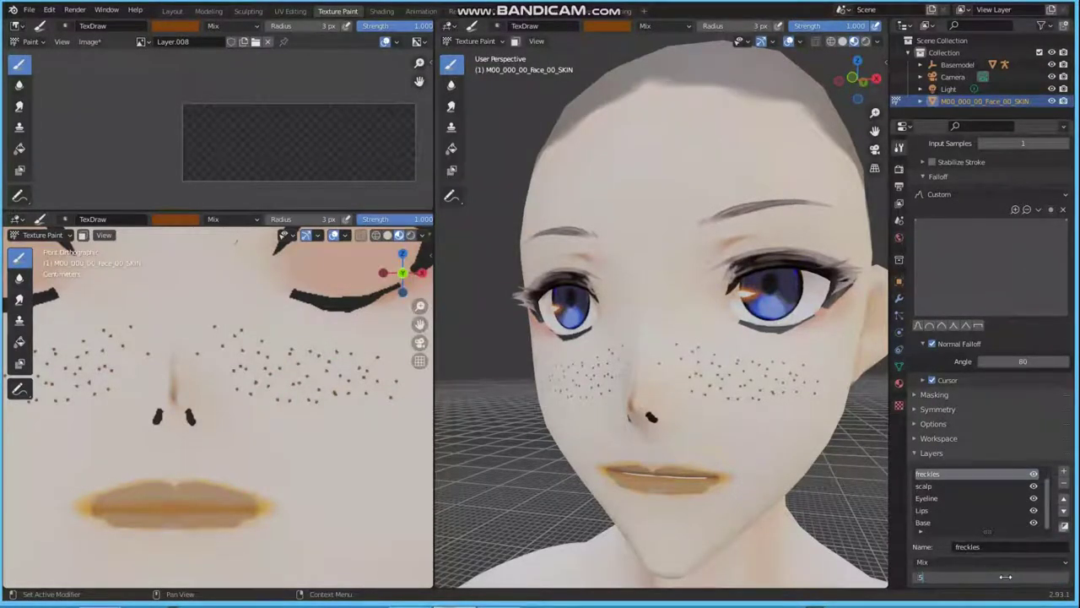
key(Return)
click(1025, 574)
key(BackSpace)
key(Return)
mouse_move(701, 306)
middle_down()
mouse_move(713, 295)
mouse_move(694, 302)
middle_up()
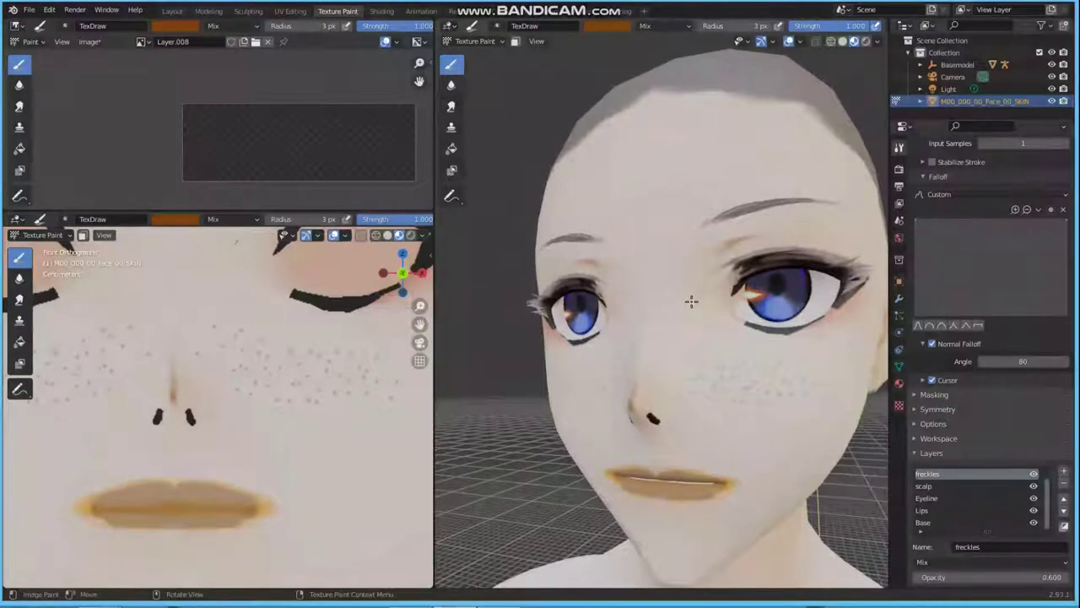
scroll(331, 342, down, 3)
scroll(331, 341, down, 3)
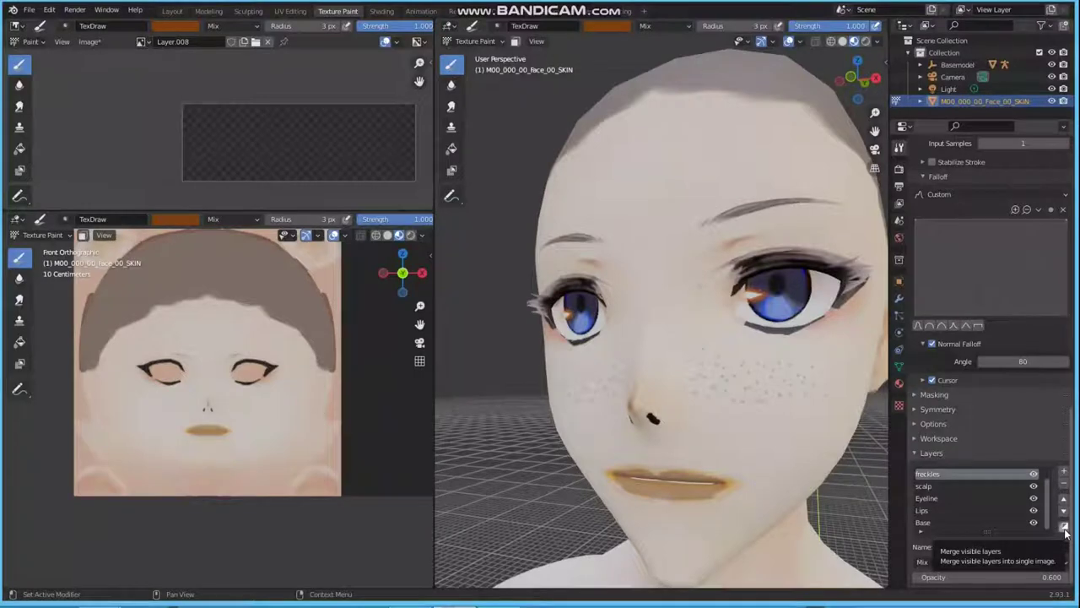
Set freckles opacity to 0.8 and merge visible layers with a 16 px margin into merged_layers.
click(1046, 577)
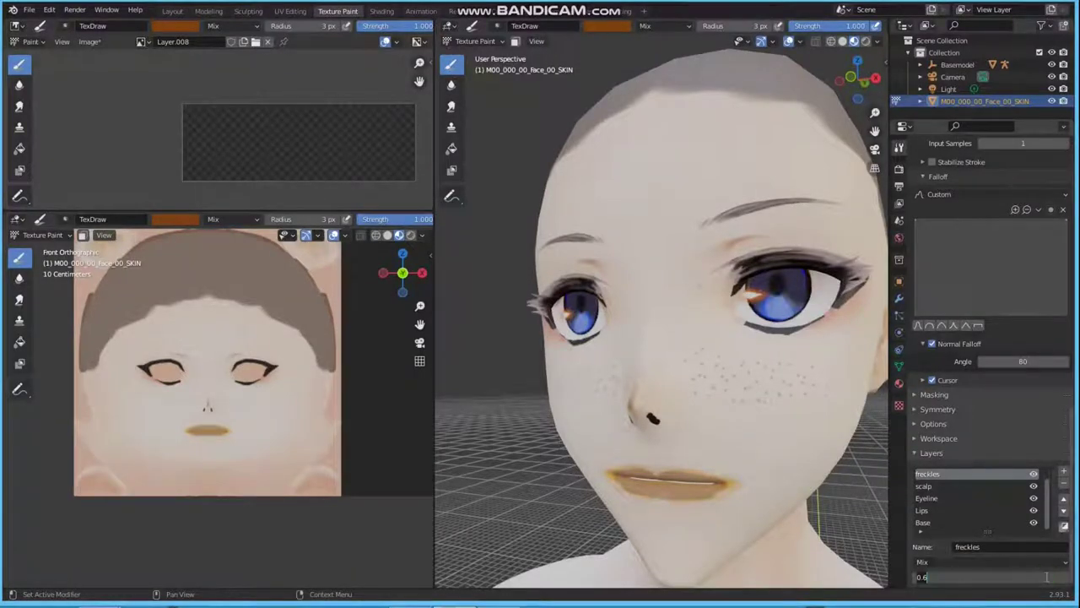
text(8)
key(Return)
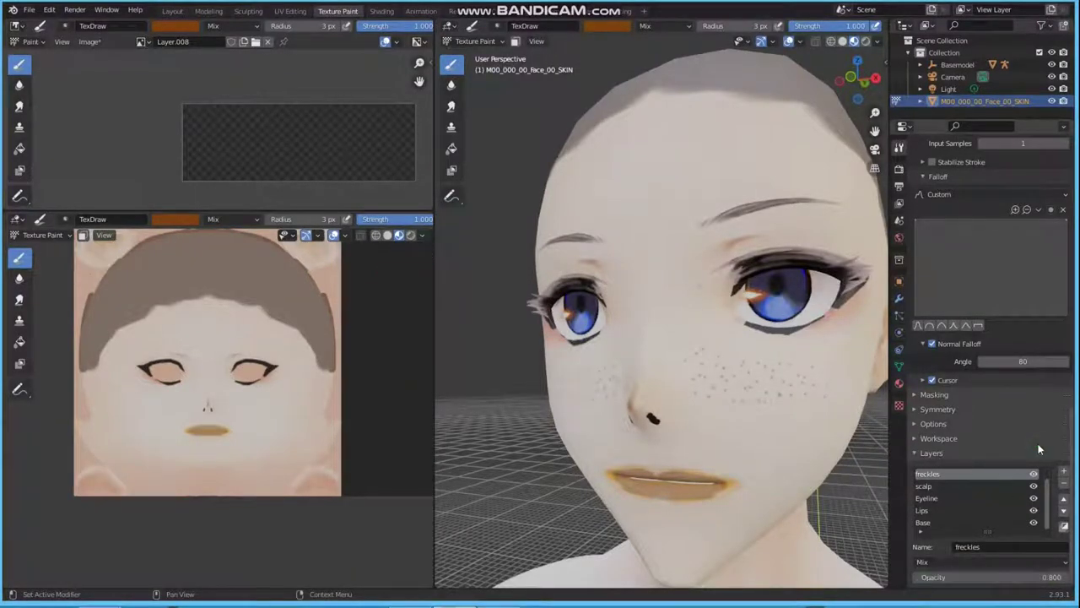
click(1064, 527)
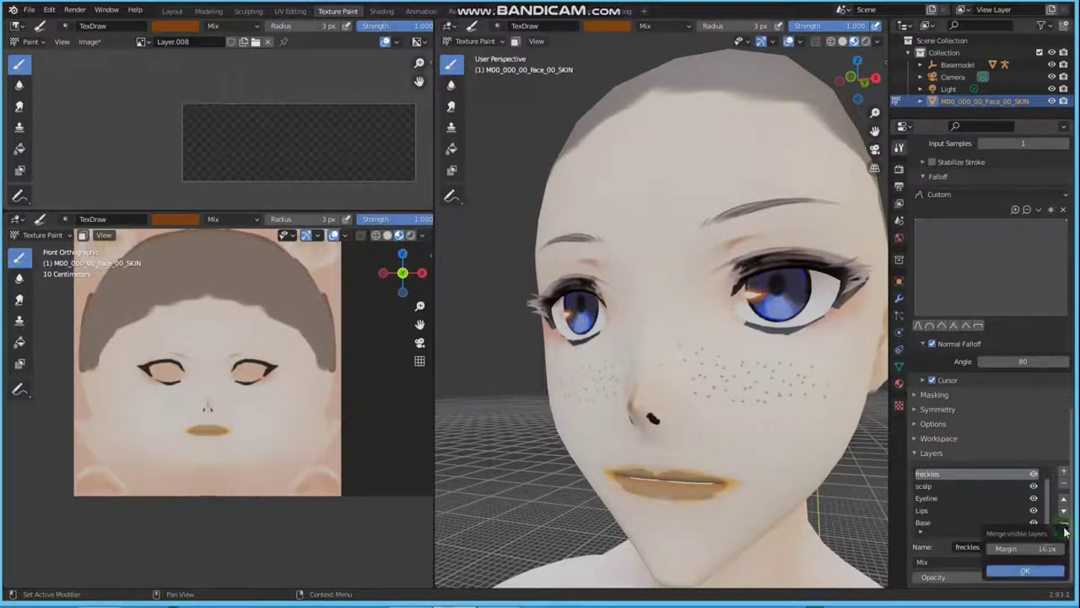
click(1027, 572)
scroll(205, 133, up, 3)
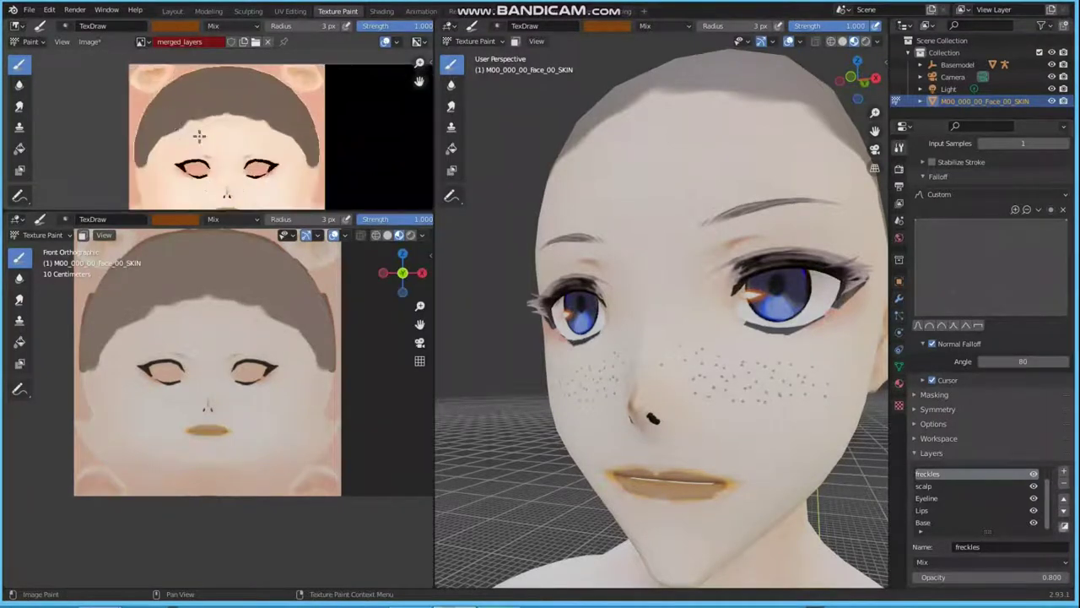
scroll(307, 104, down, 2)
middle_drag(307, 104, 276, 123)
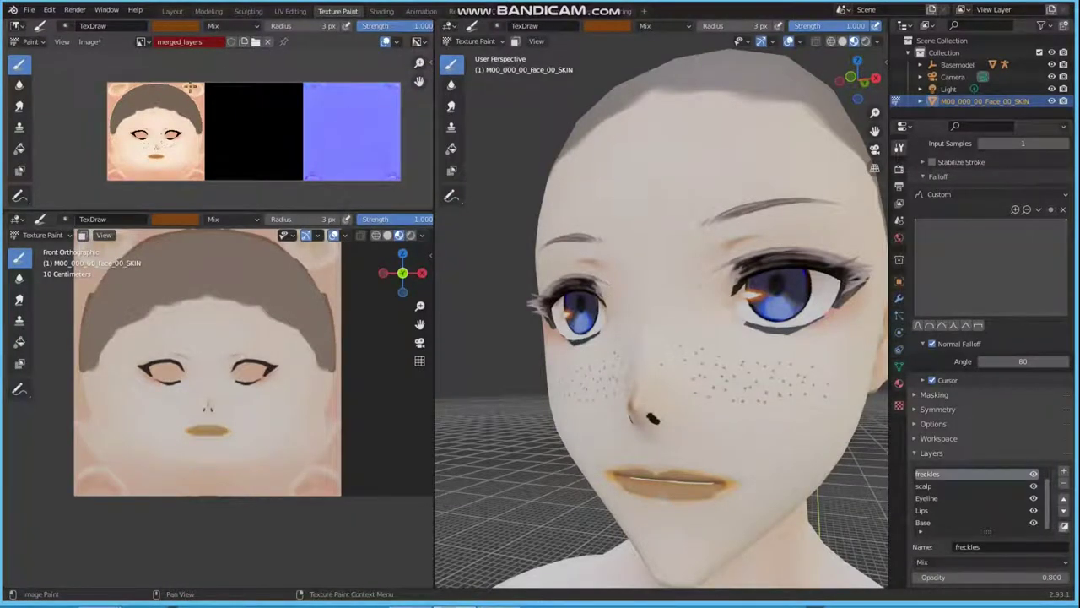
scroll(134, 76, up, 1)
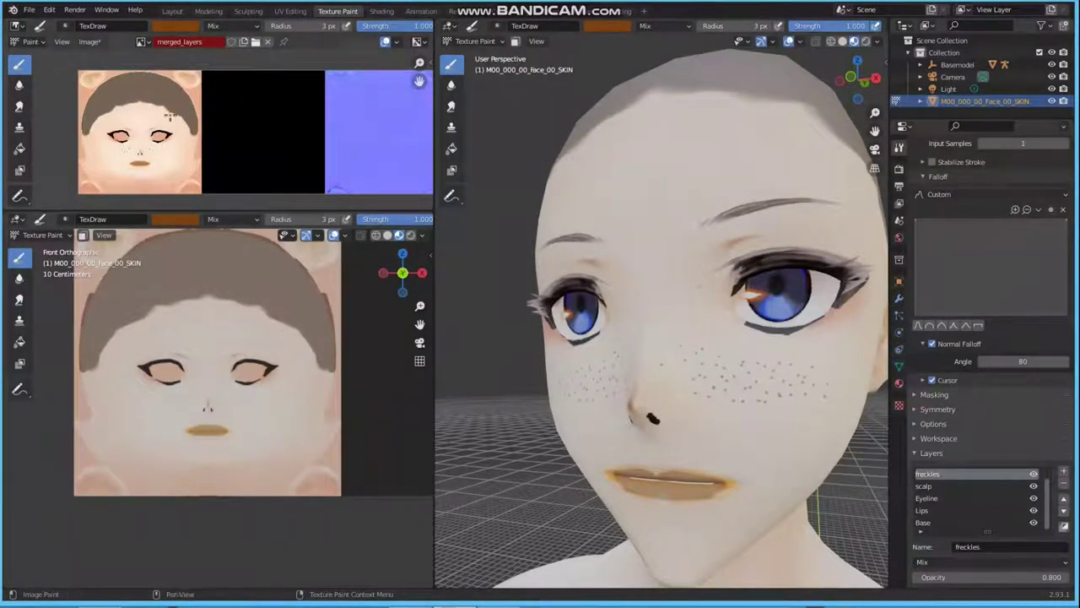
scroll(195, 123, up, 2)
scroll(186, 105, down, 2)
scroll(167, 101, up, 2)
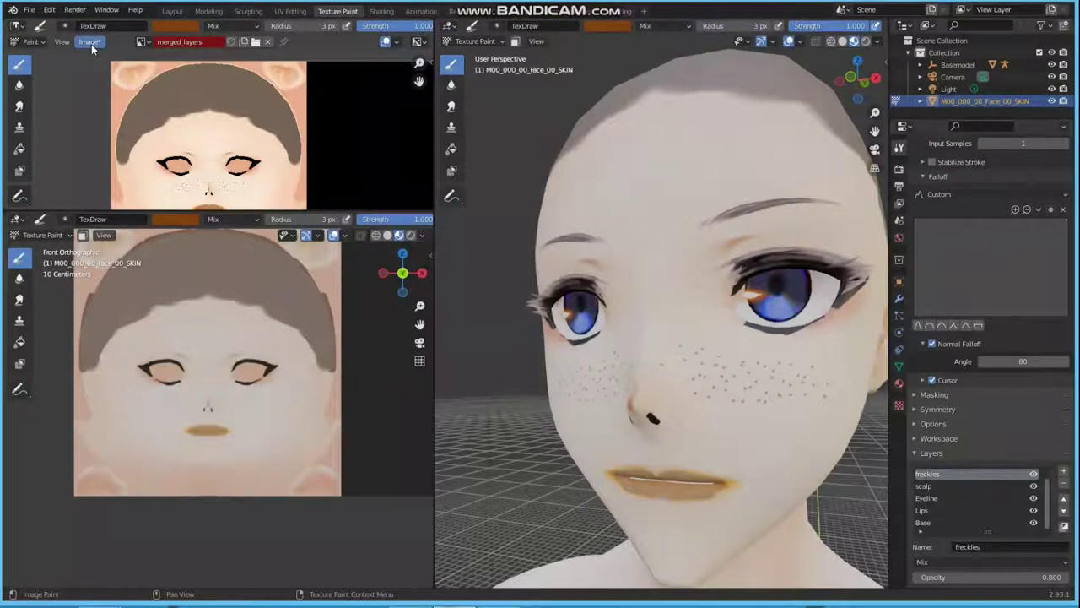
With the scalp layer active, save all modified images.
click(928, 486)
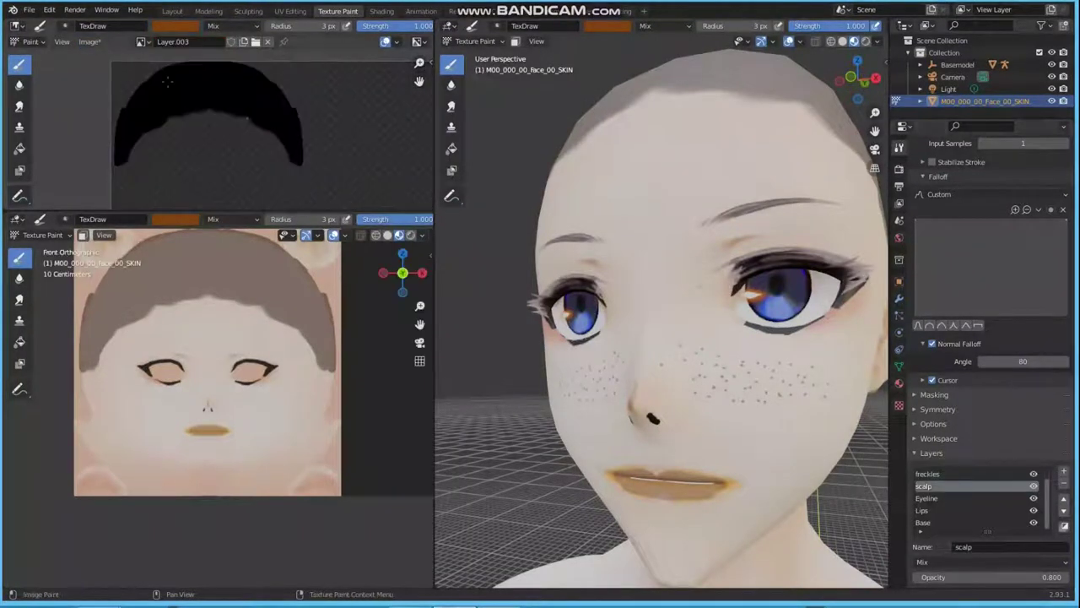
click(92, 40)
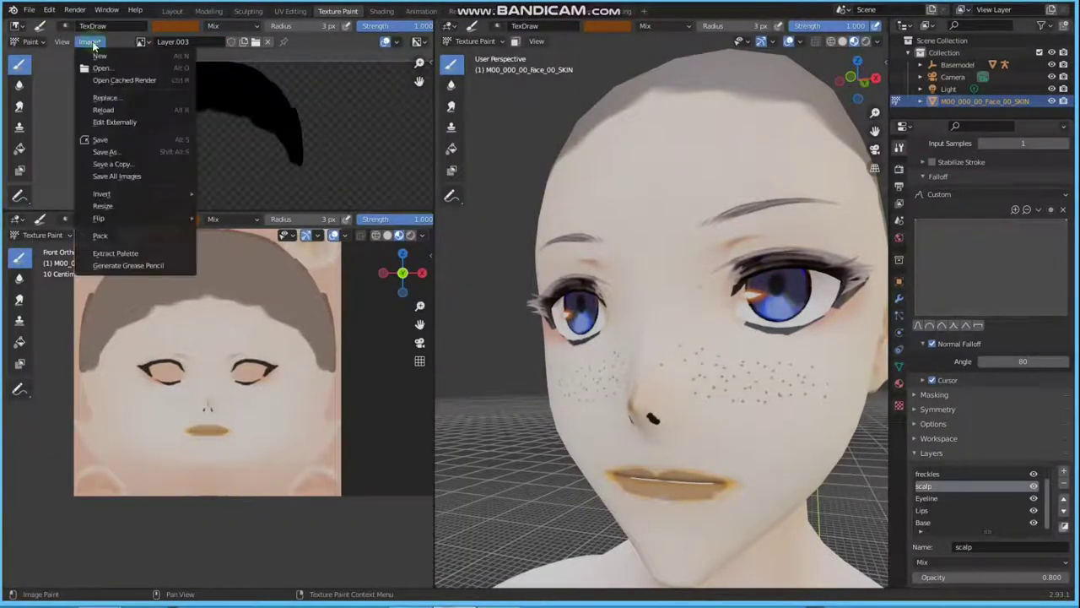
click(126, 175)
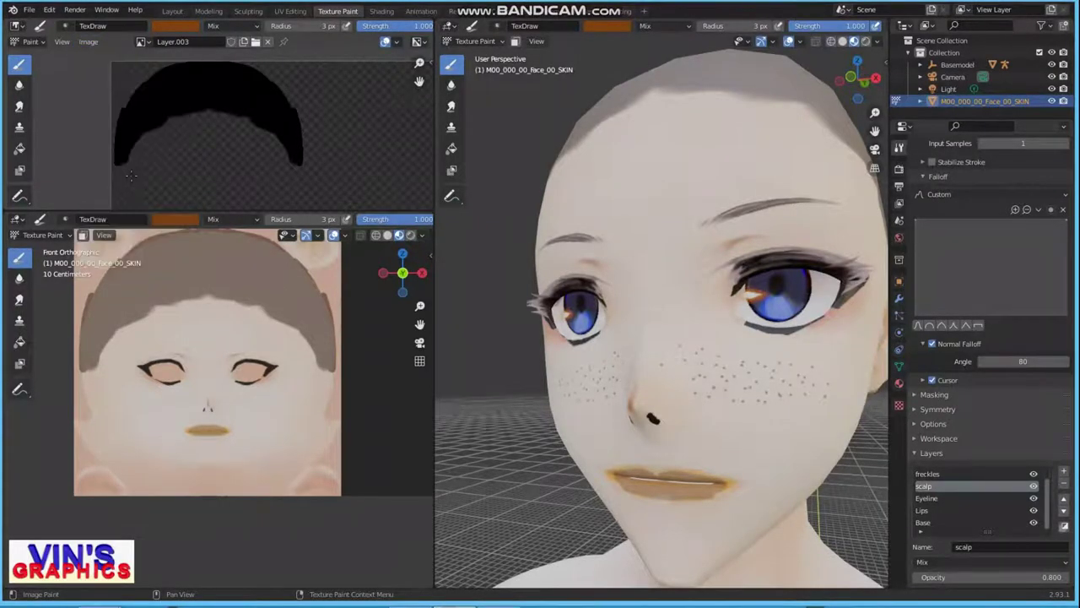
Save the freckles layer image as face freckles.png.
click(929, 474)
click(88, 42)
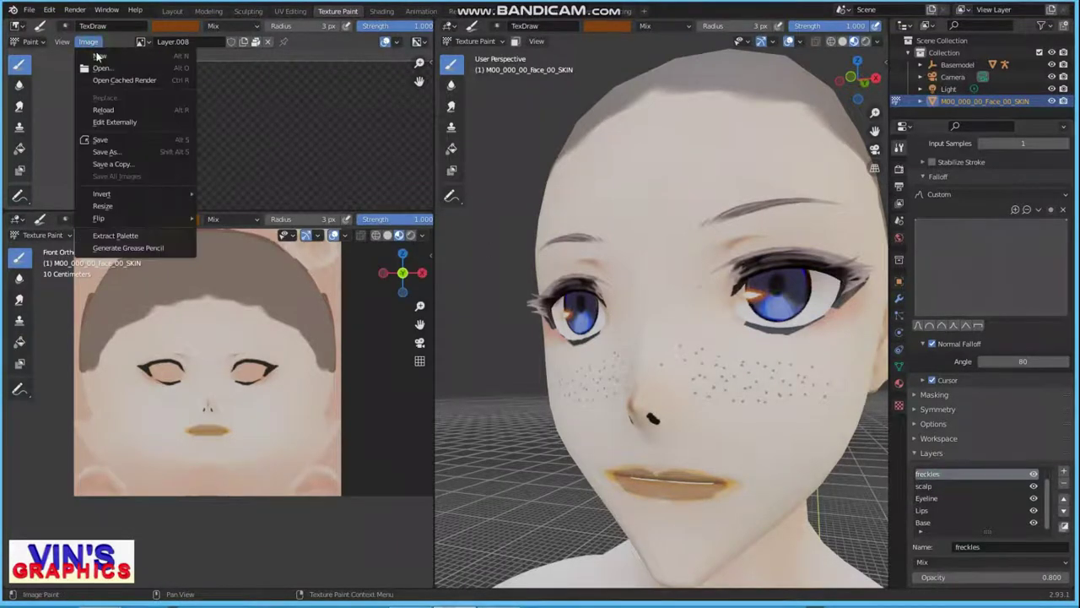
click(124, 153)
text(face)
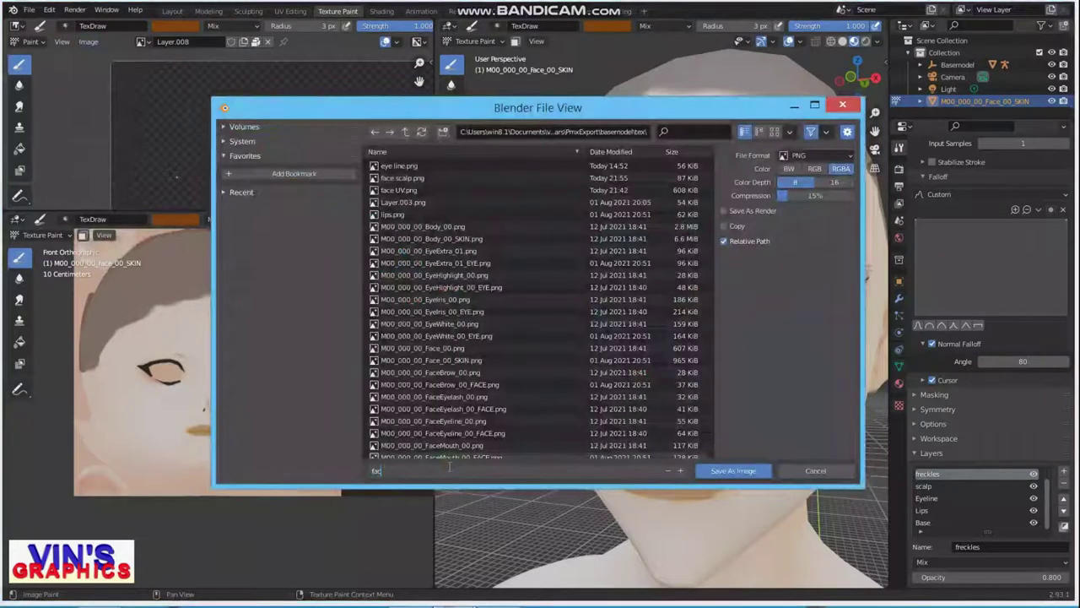
text( freckle)
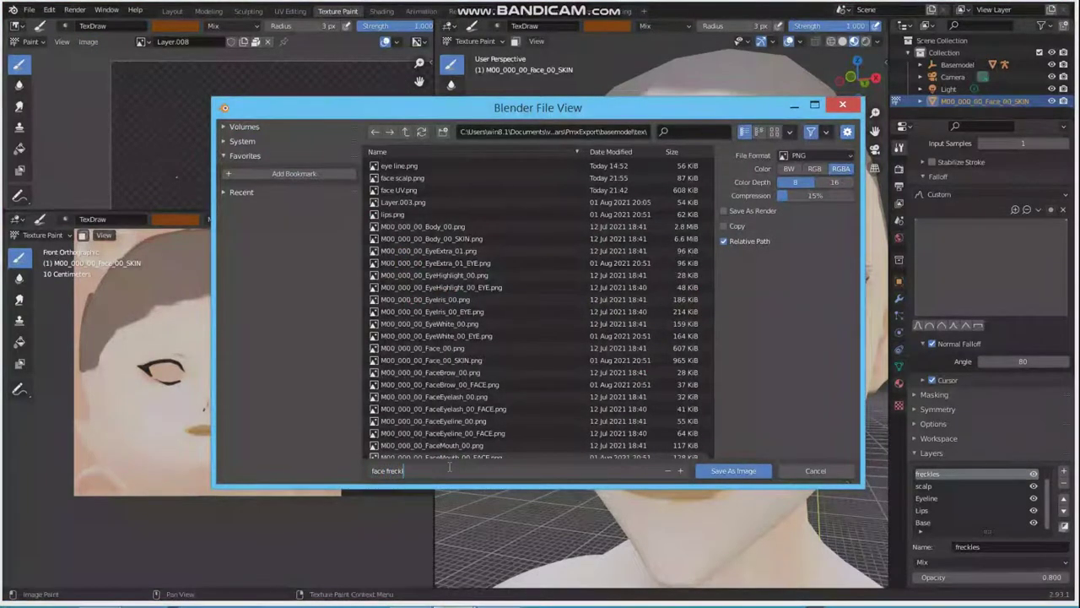
text(s)
key(Return)
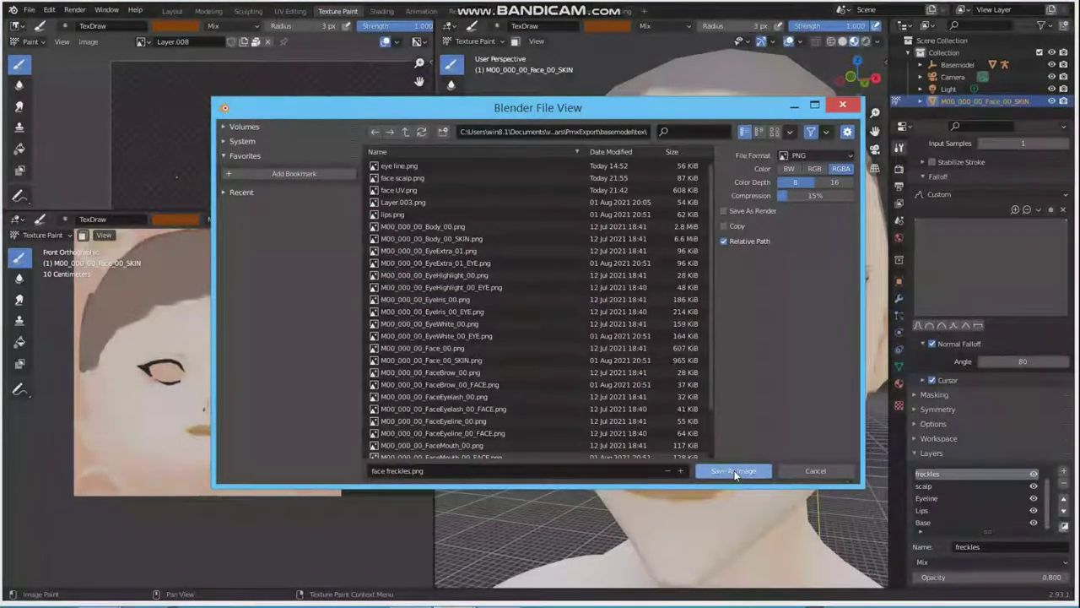
click(734, 470)
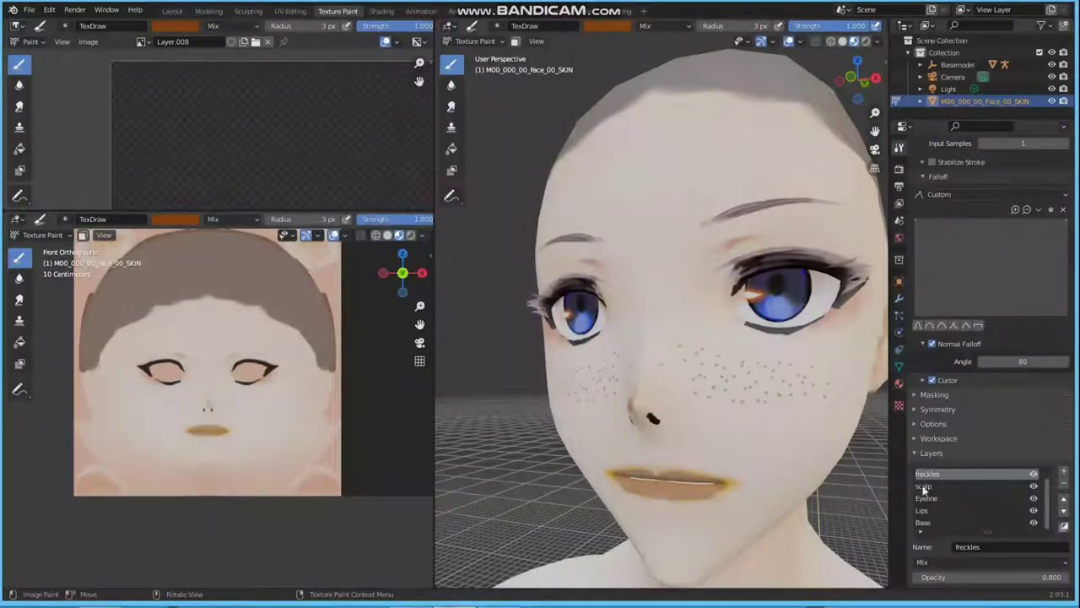
Merge the visible layers again into merged_layers.001.
click(1063, 528)
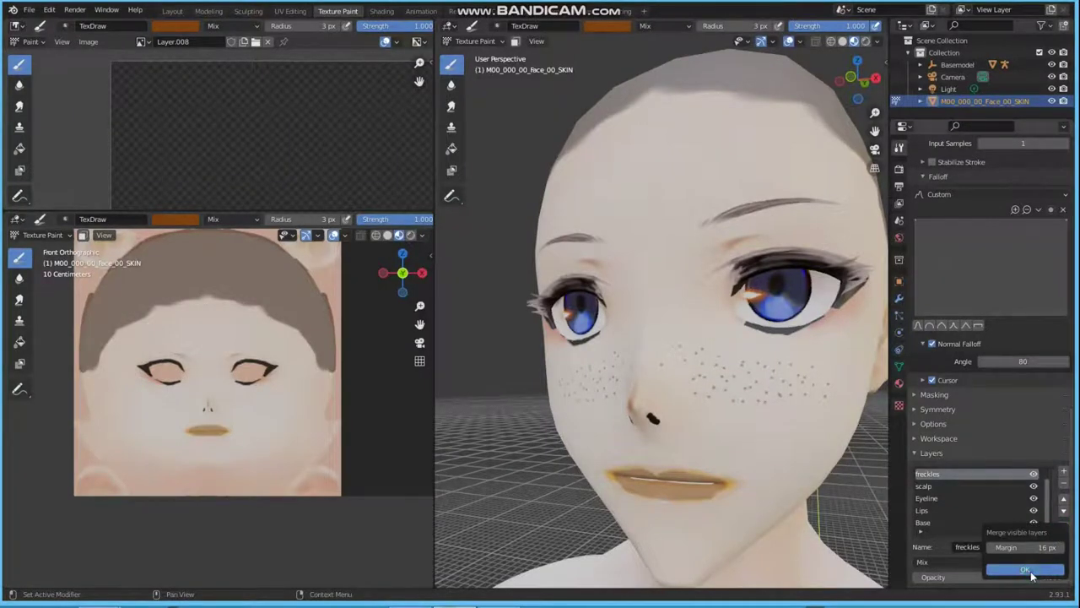
click(1028, 572)
scroll(193, 141, up, 3)
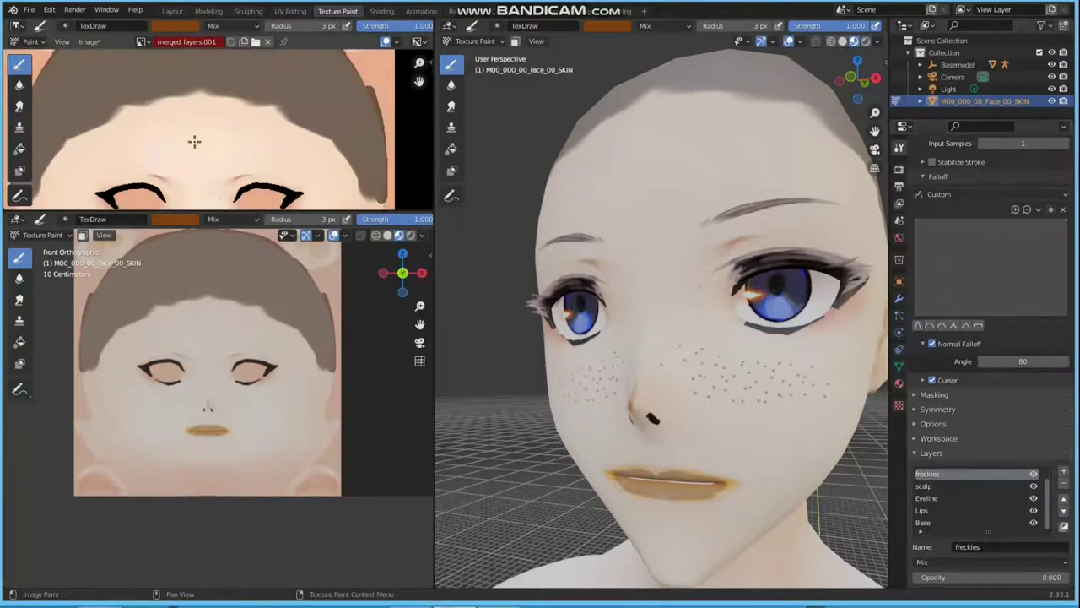
scroll(278, 157, down, 3)
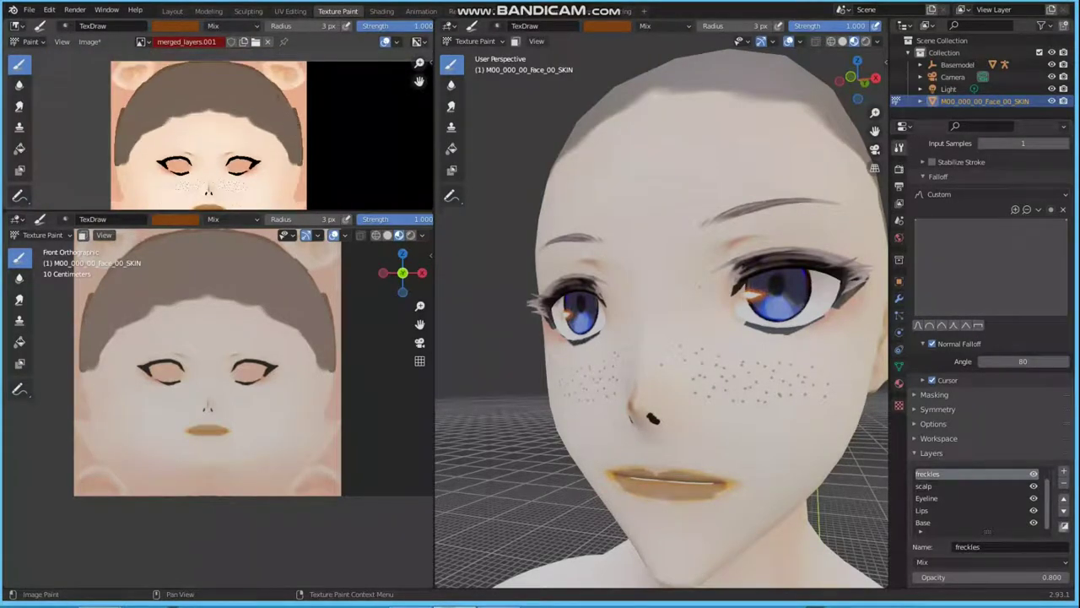
scroll(122, 120, down, 3)
scroll(394, 137, up, 1)
scroll(394, 136, down, 1)
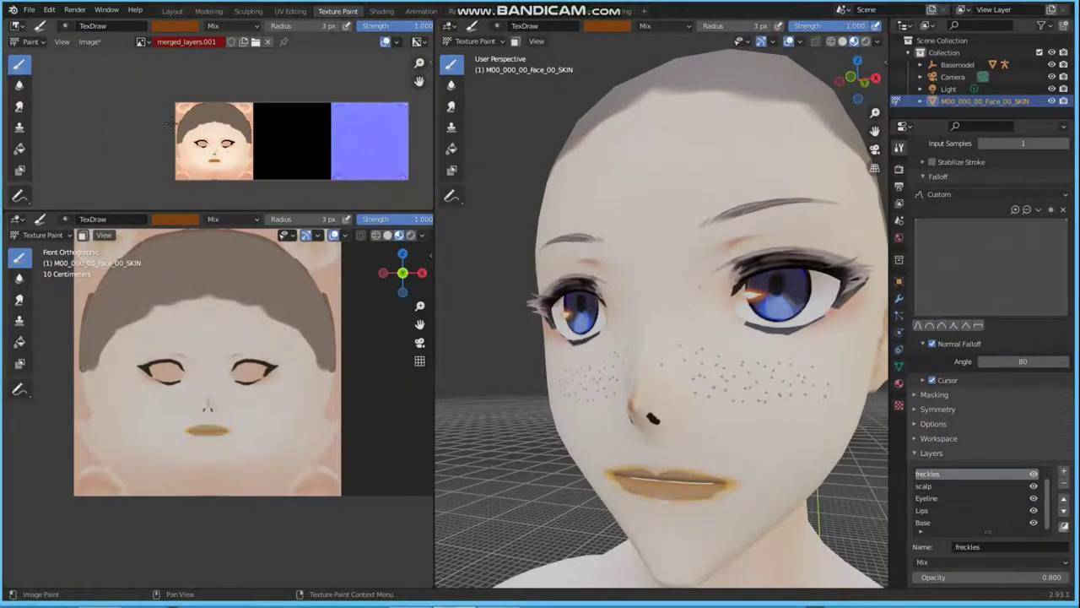
Orbit the head front-on and zoom and pan the image editors to inspect the freckled texture.
mouse_move(591, 234)
middle_down()
mouse_move(658, 245)
mouse_move(645, 226)
mouse_move(574, 241)
middle_up()
scroll(303, 351, down, 1)
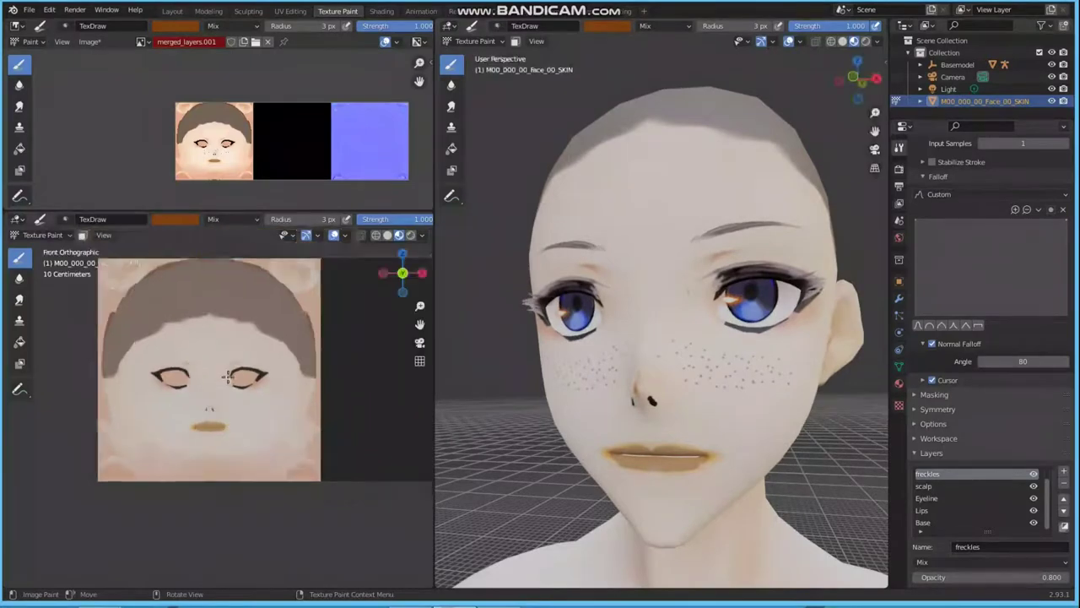
scroll(302, 351, down, 1)
scroll(303, 351, down, 1)
scroll(253, 355, down, 1)
scroll(221, 363, up, 1)
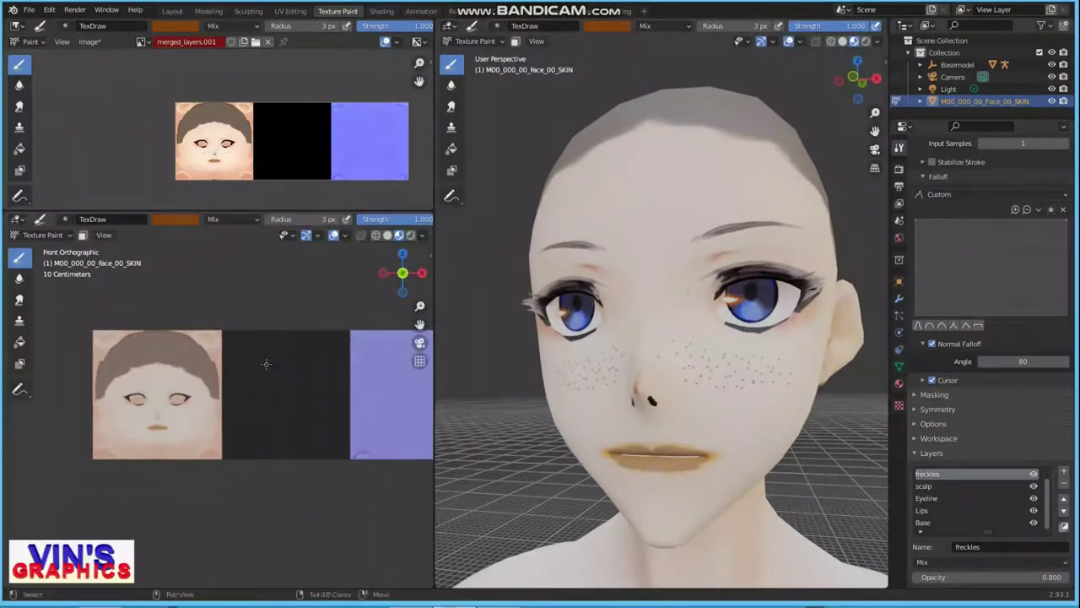
scroll(212, 348, up, 1)
scroll(253, 118, up, 2)
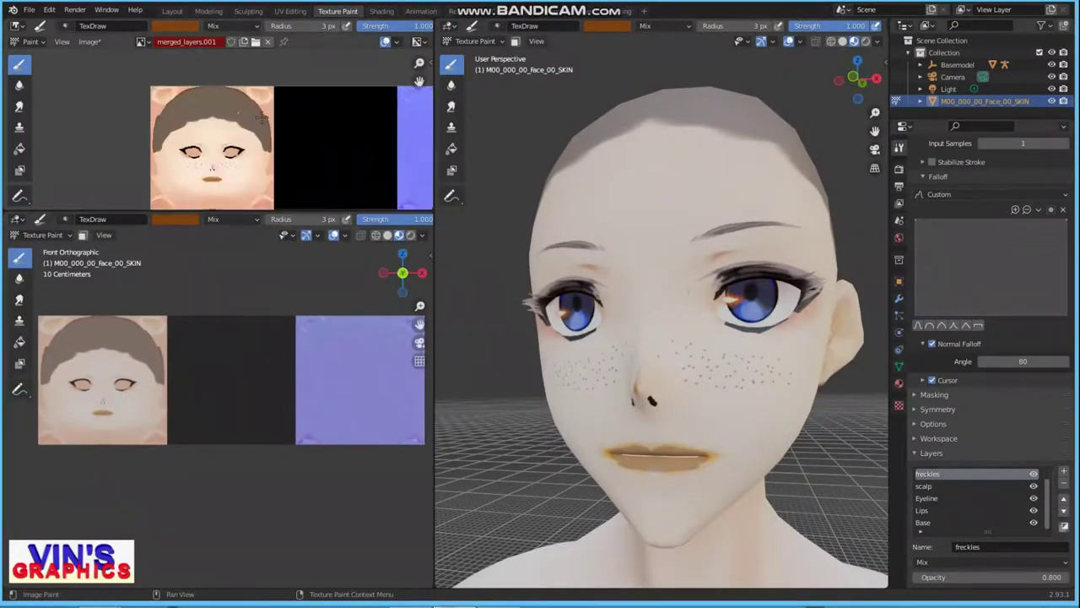
mouse_move(282, 115)
middle_down()
mouse_move(211, 97)
mouse_move(214, 123)
middle_up()
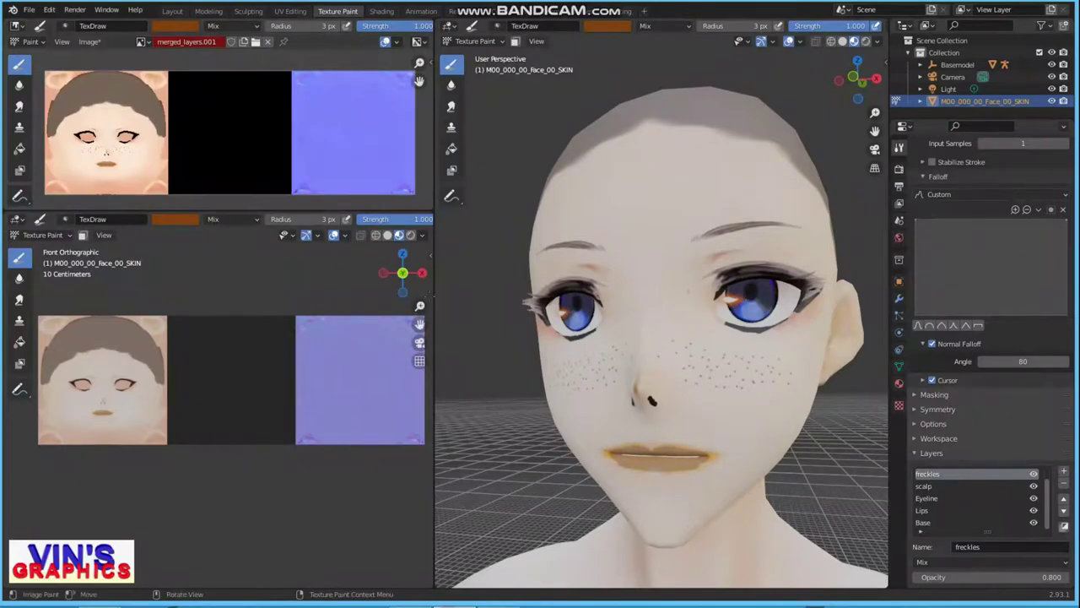